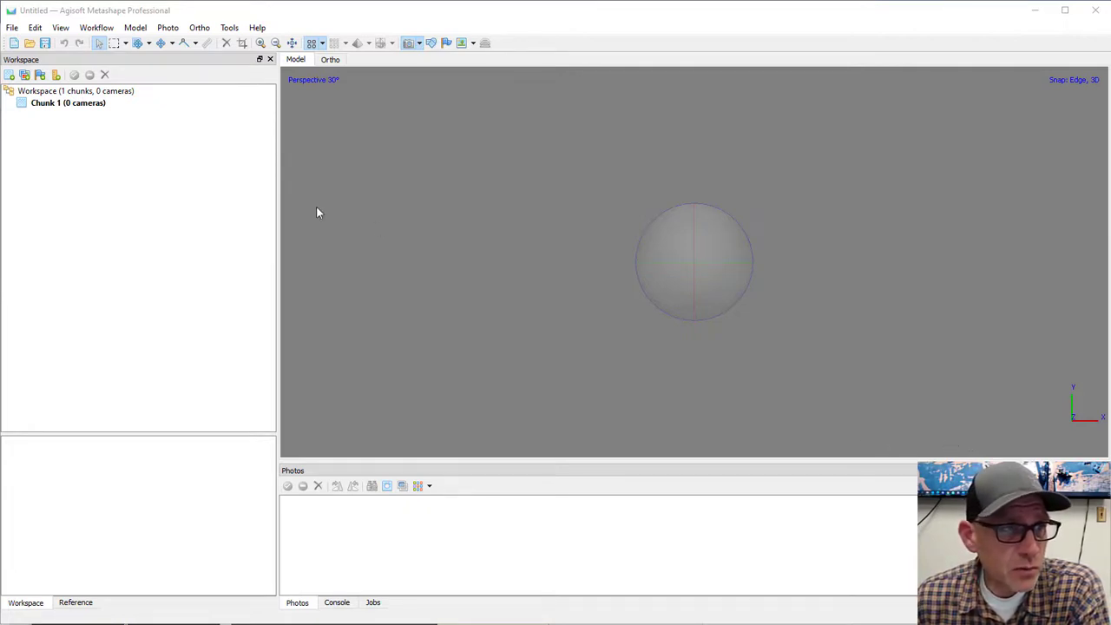
# Step: Add all the JPG photos from the VaderPhotos folder in CloseRangeLab to the chunk
pyautogui.click(96, 27)
pyautogui.press('Escape')
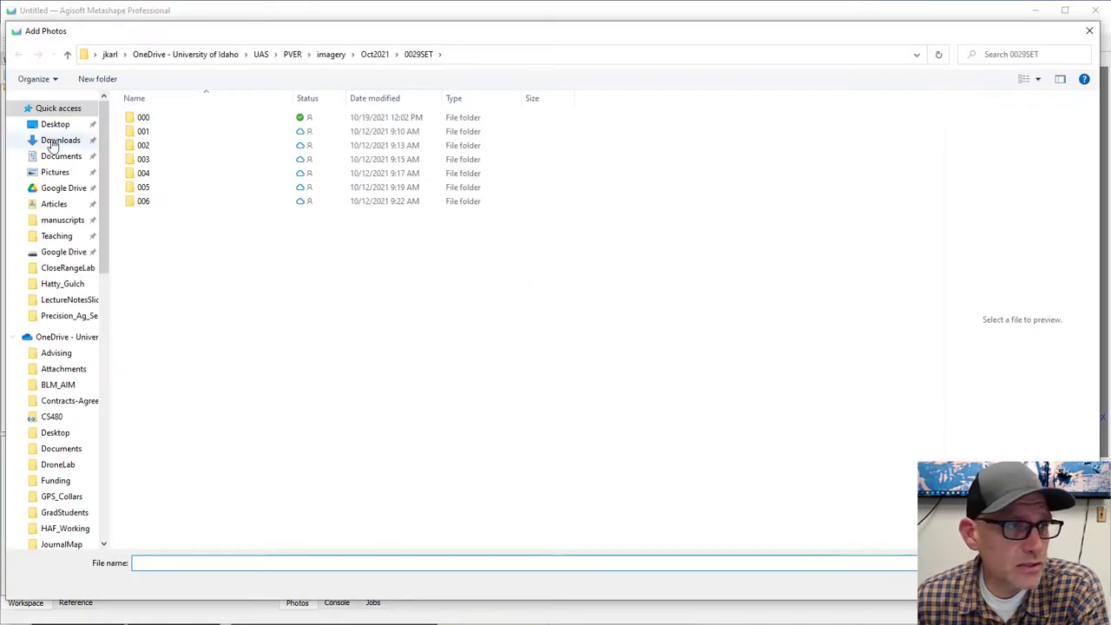
pyautogui.click(66, 267)
pyautogui.click(139, 132)
pyautogui.press('Return')
pyautogui.moveTo(940, 506); pyautogui.dragTo(123, 94)
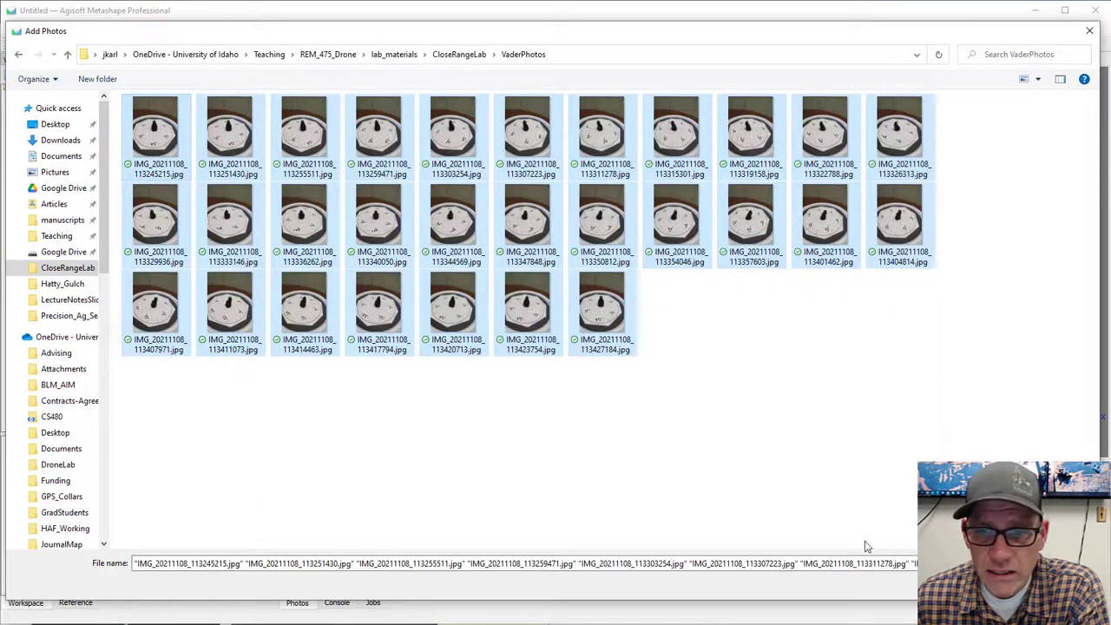
pyautogui.press('Return')
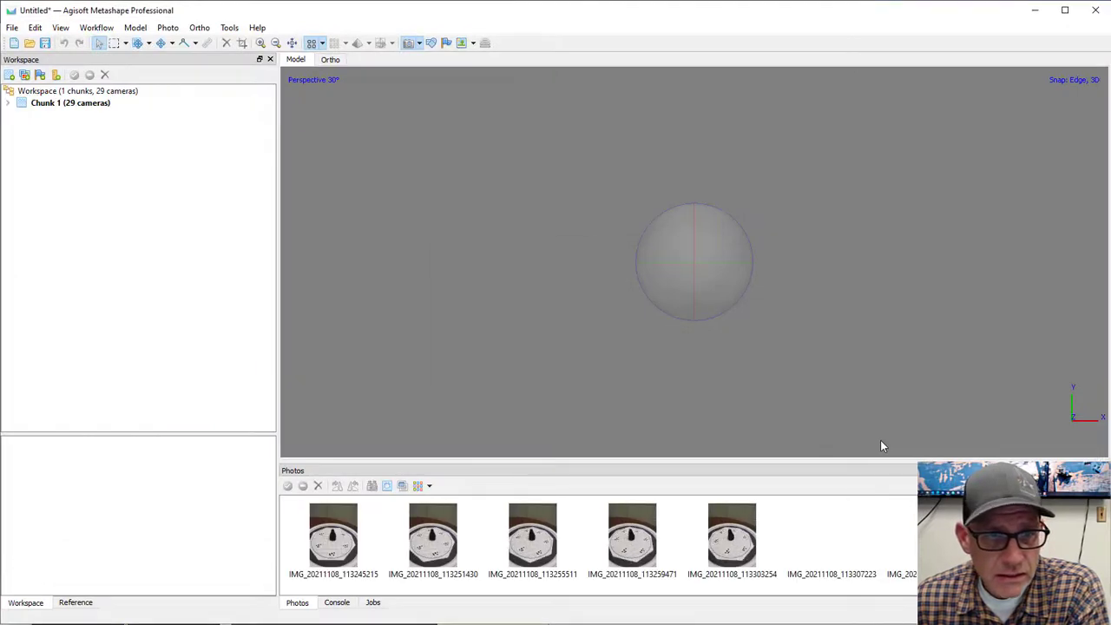
# Step: Open photo IMG_20211108_113245215, inspect the figurine and the coded targets around it, and close the photo
pyautogui.click(334, 534)
pyautogui.doubleClick(334, 535)
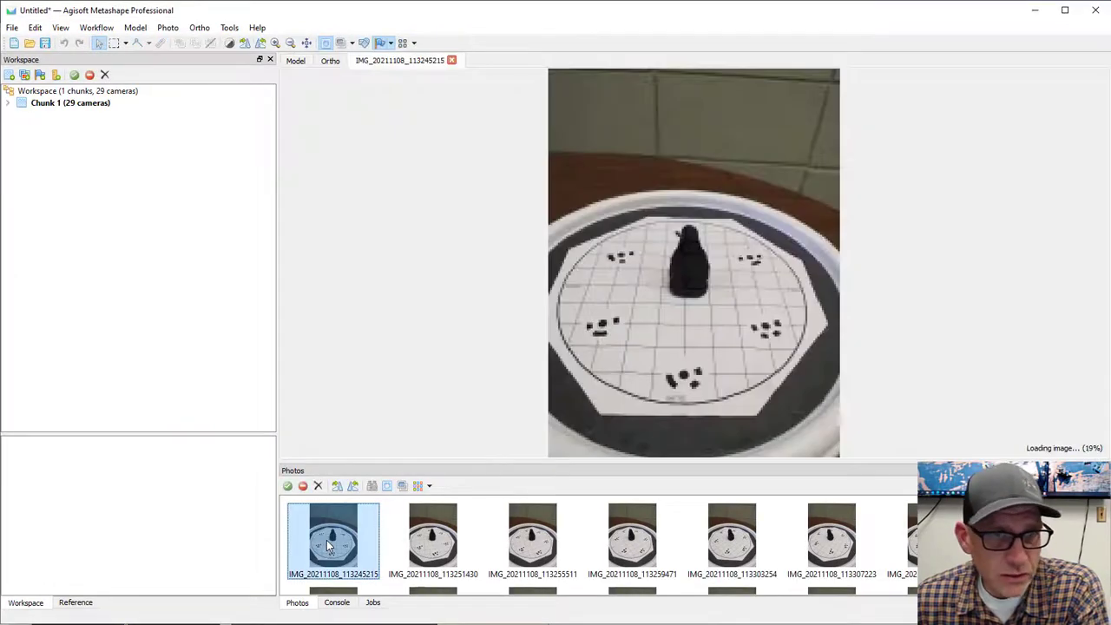
pyautogui.scroll(4, 708, 271)
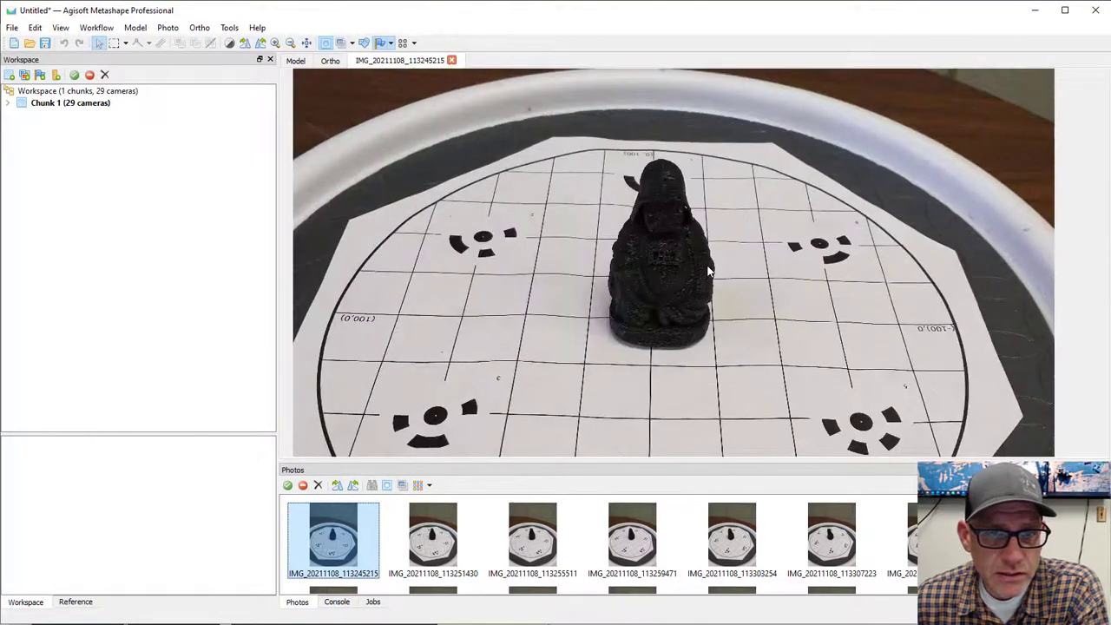
pyautogui.scroll(-4, 708, 336)
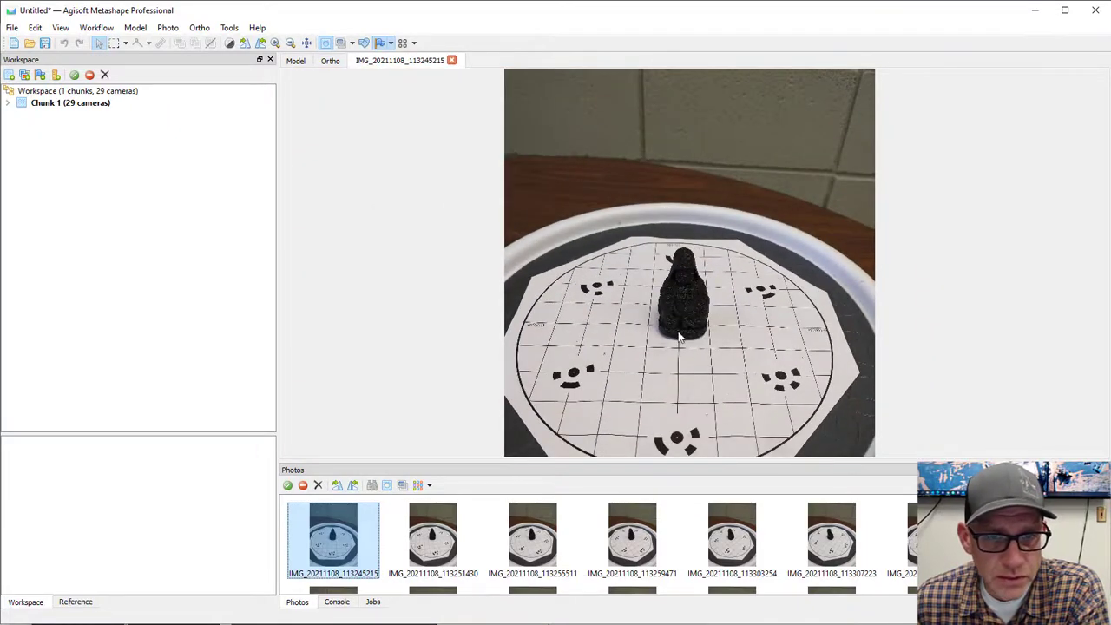
pyautogui.scroll(-1, 711, 349)
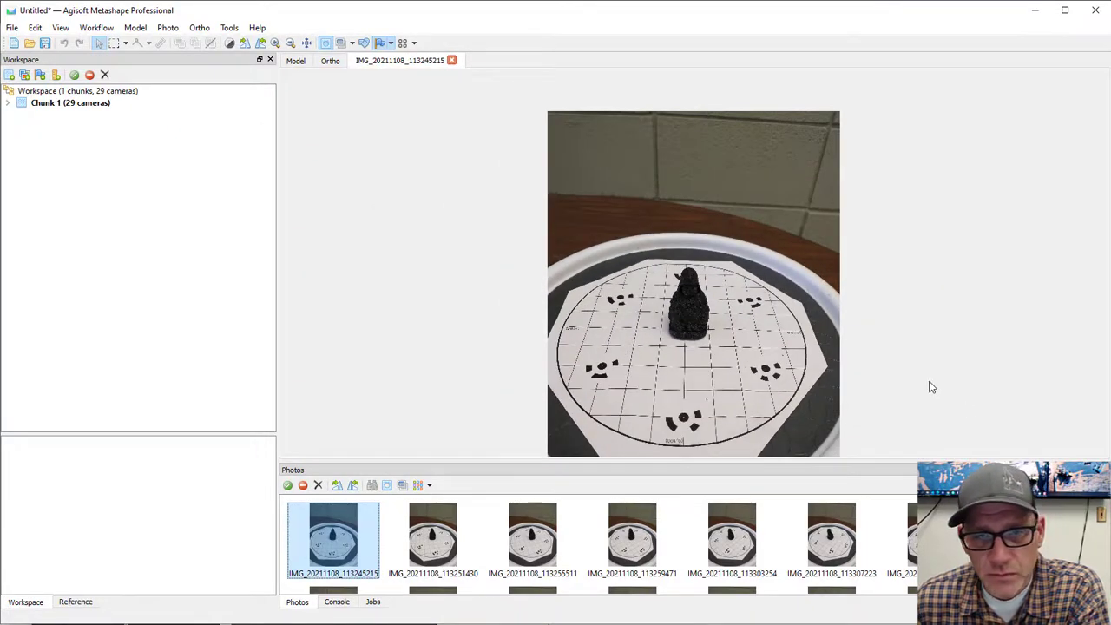
pyautogui.moveTo(892, 396); pyautogui.dragTo(886, 365)
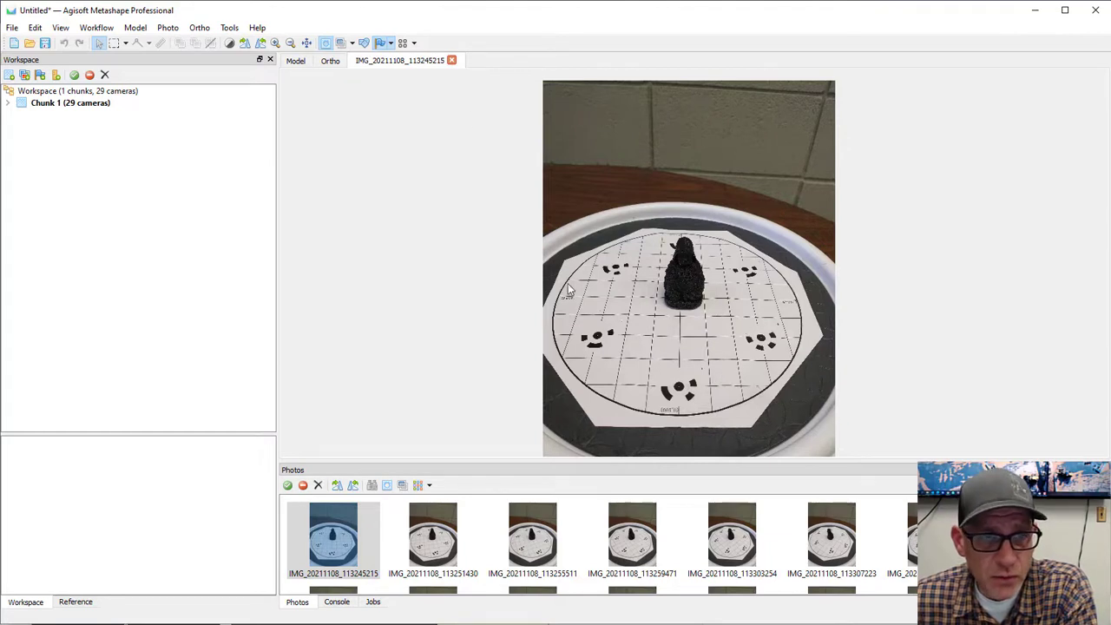
pyautogui.click(451, 61)
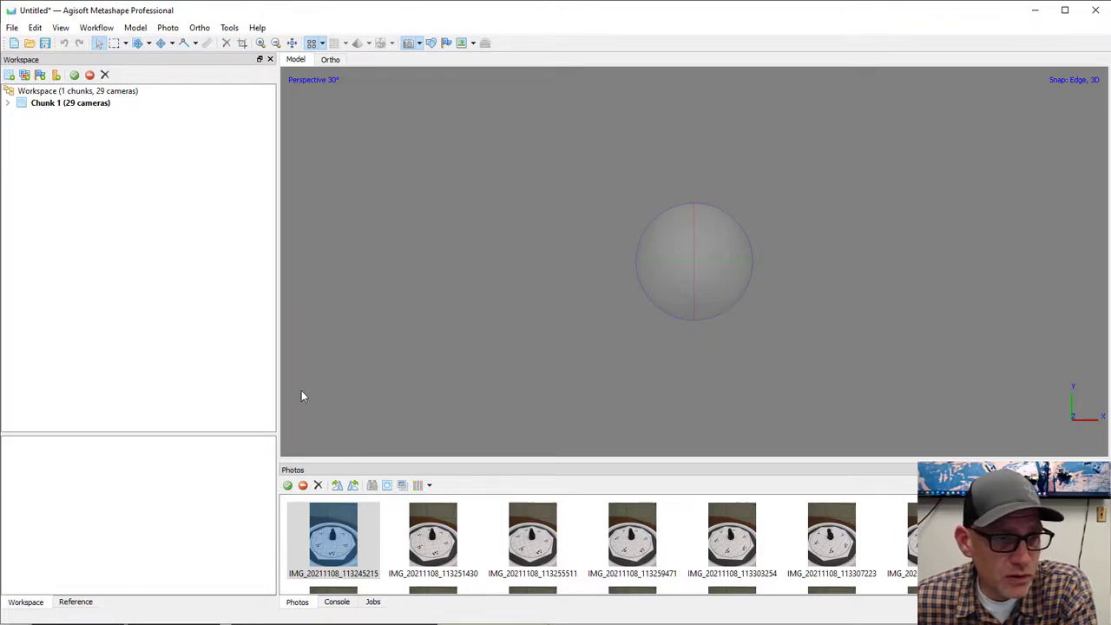
# Step: In the reference settings, choose WGS 84 (EPSG::4326) and open the full list of coordinate systems
pyautogui.click(71, 604)
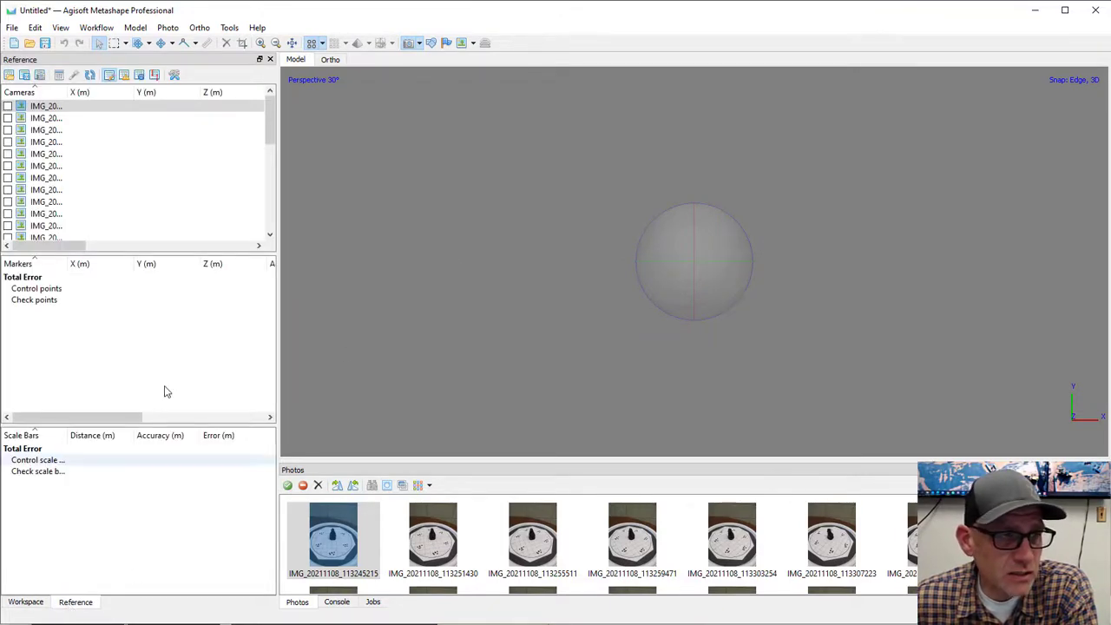
pyautogui.click(173, 76)
pyautogui.click(517, 209)
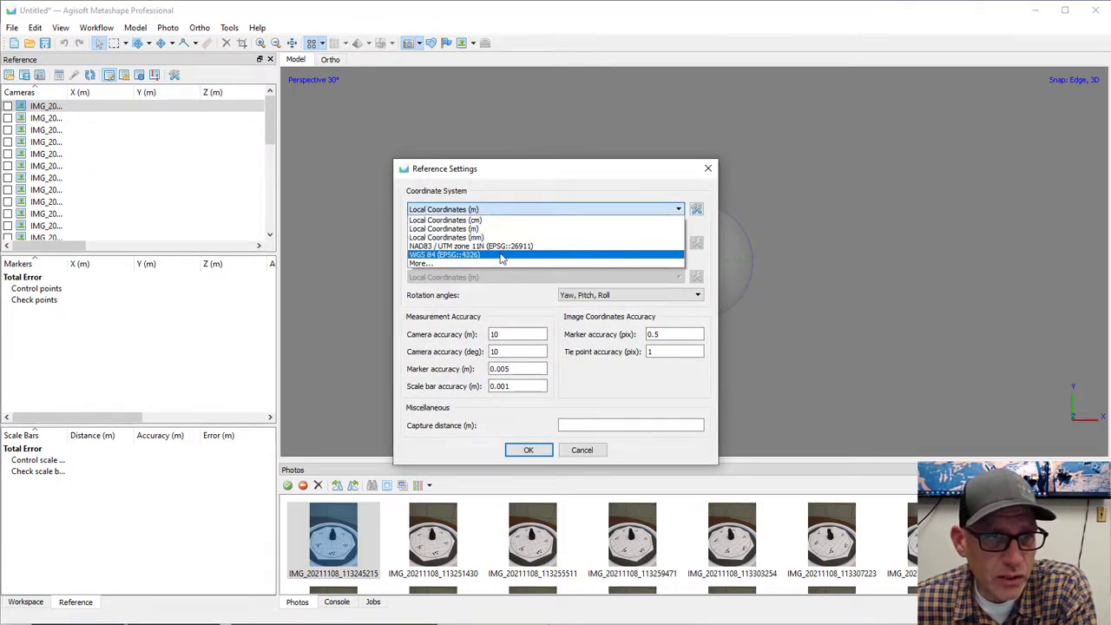
pyautogui.click(501, 256)
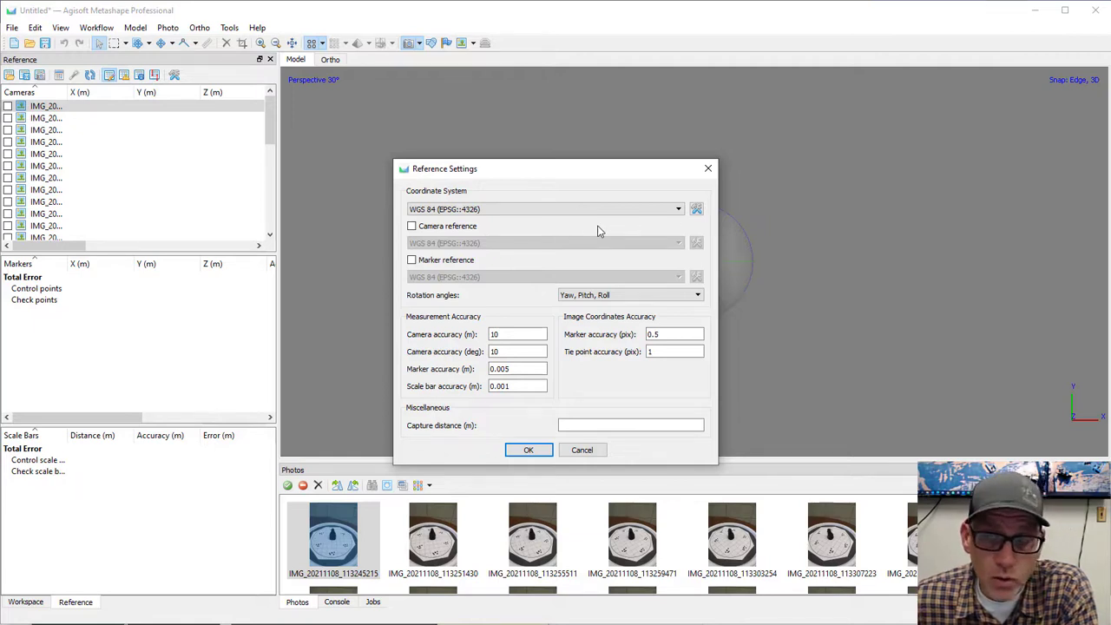
pyautogui.click(678, 211)
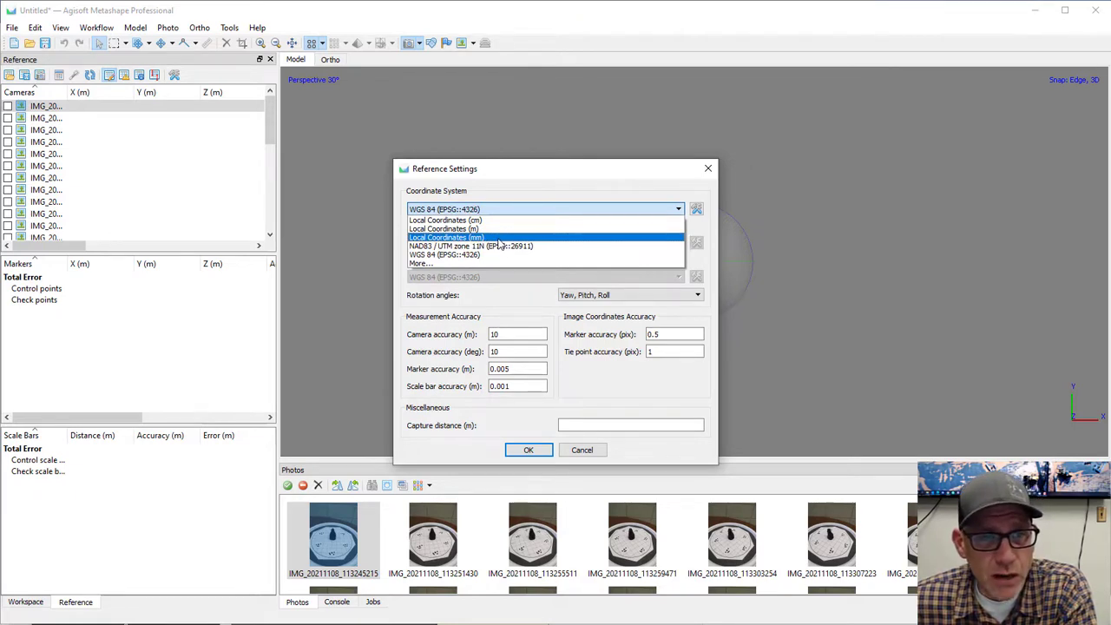
pyautogui.click(421, 264)
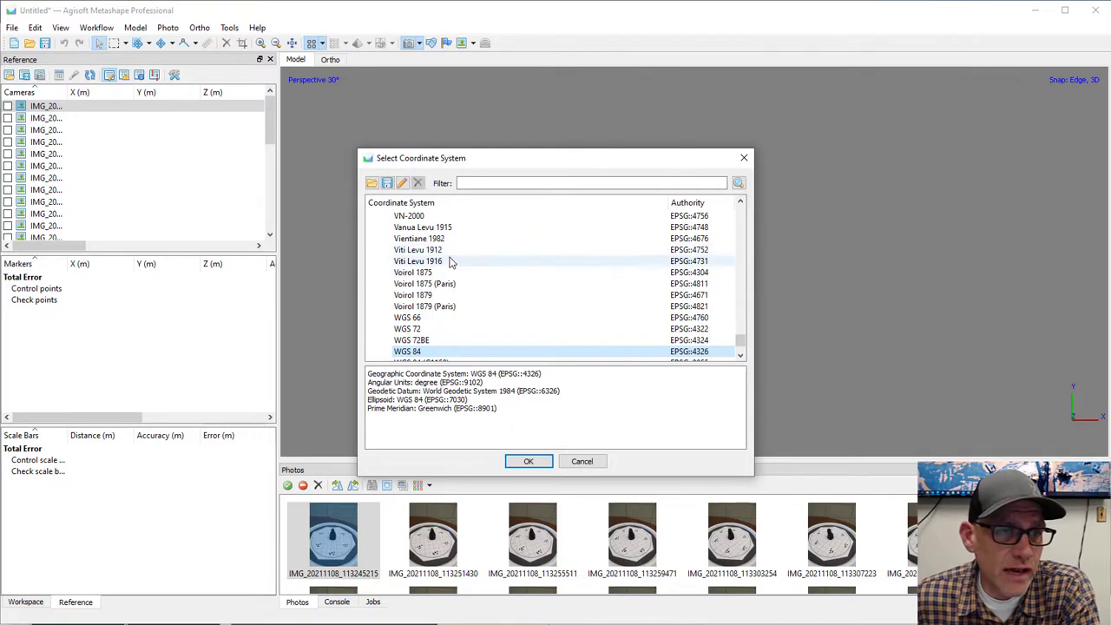
# Step: Import local_mm.prj from the CloseRangeLab folder and apply Local Coordinates (mm) as the coordinate system
pyautogui.click(372, 184)
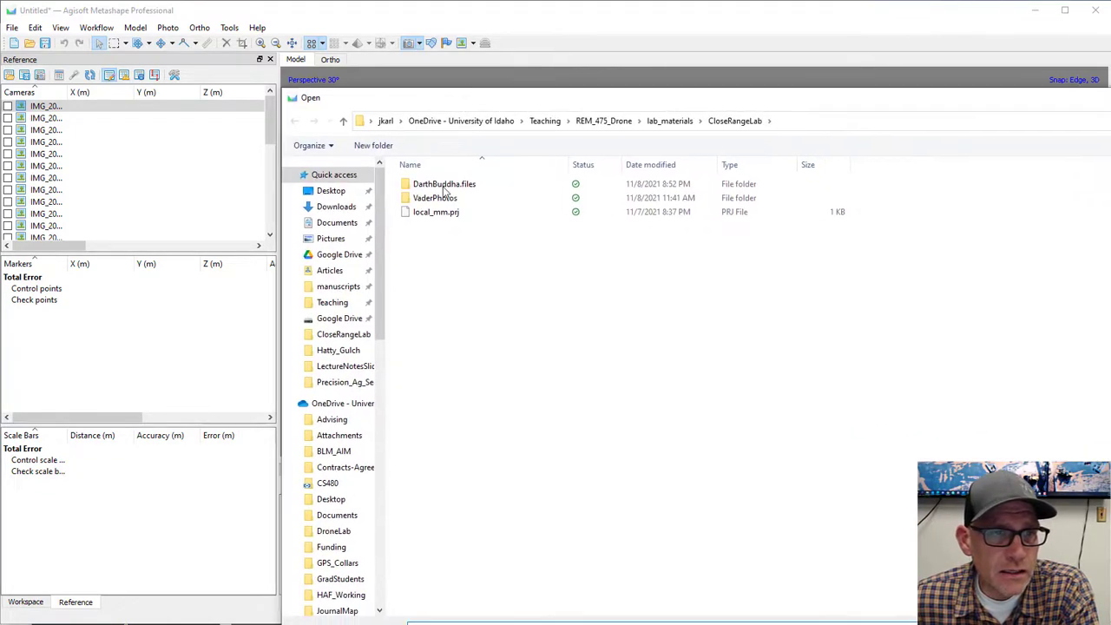
pyautogui.click(434, 214)
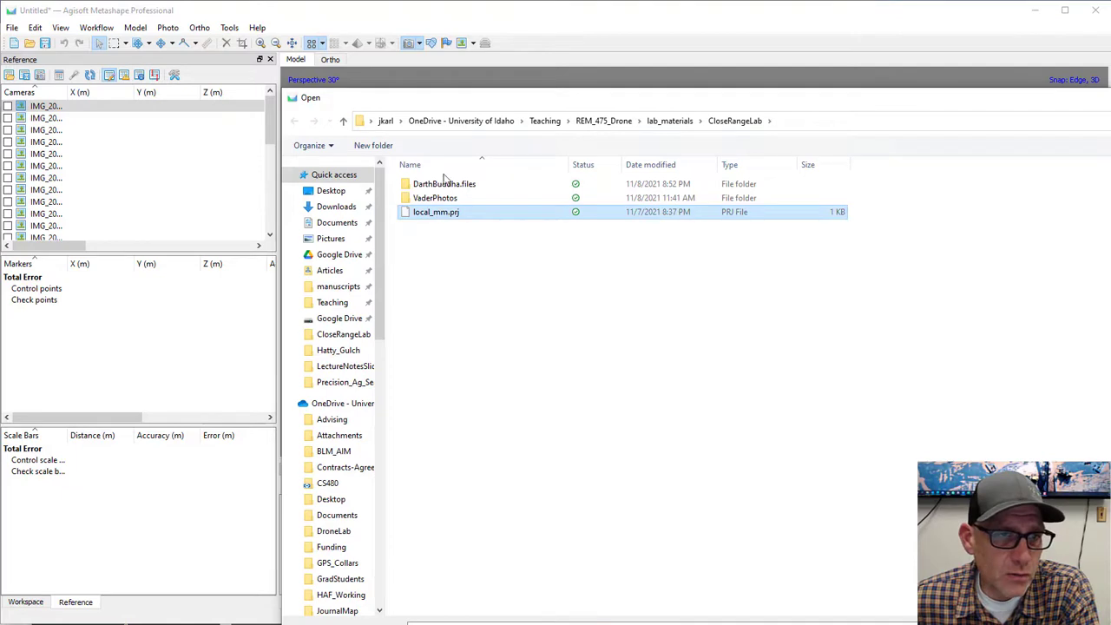
pyautogui.moveTo(487, 108); pyautogui.dragTo(339, 73)
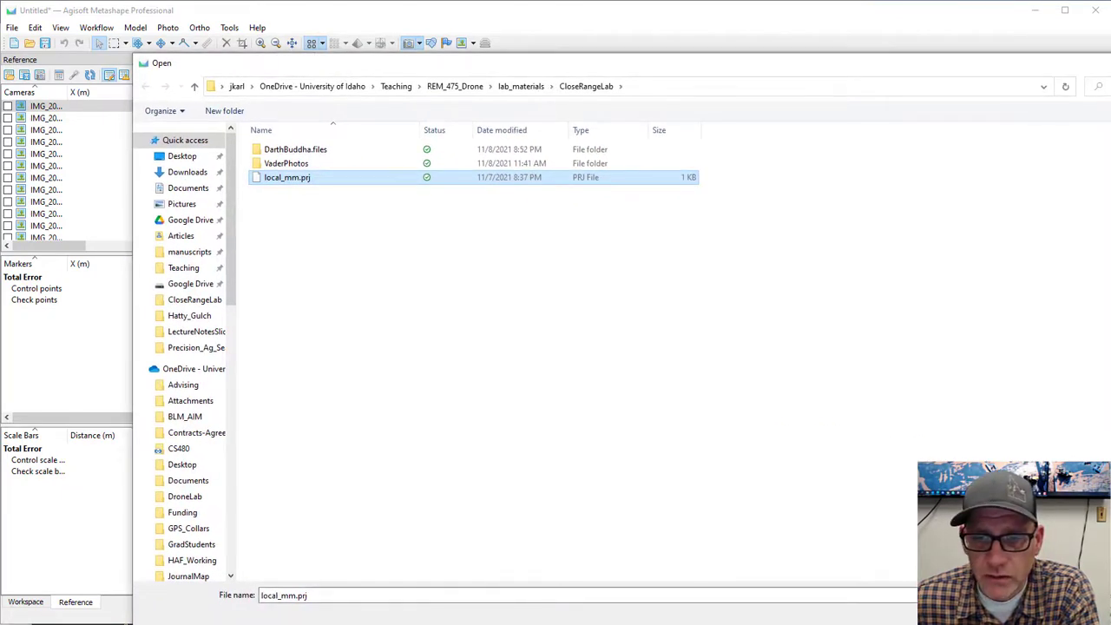
pyautogui.press('Return')
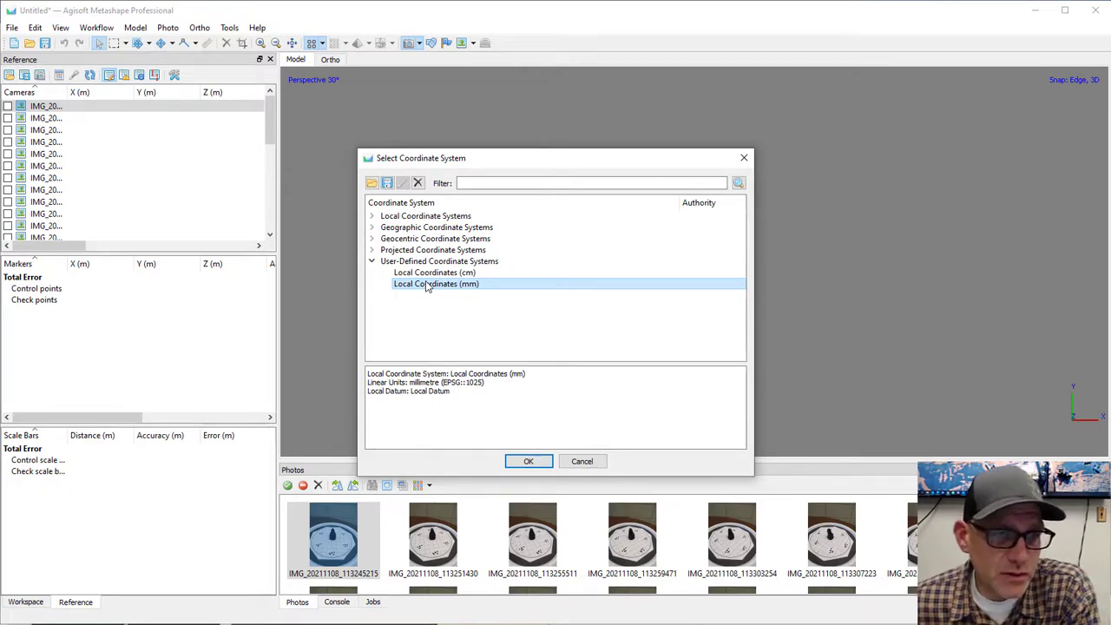
pyautogui.click(538, 467)
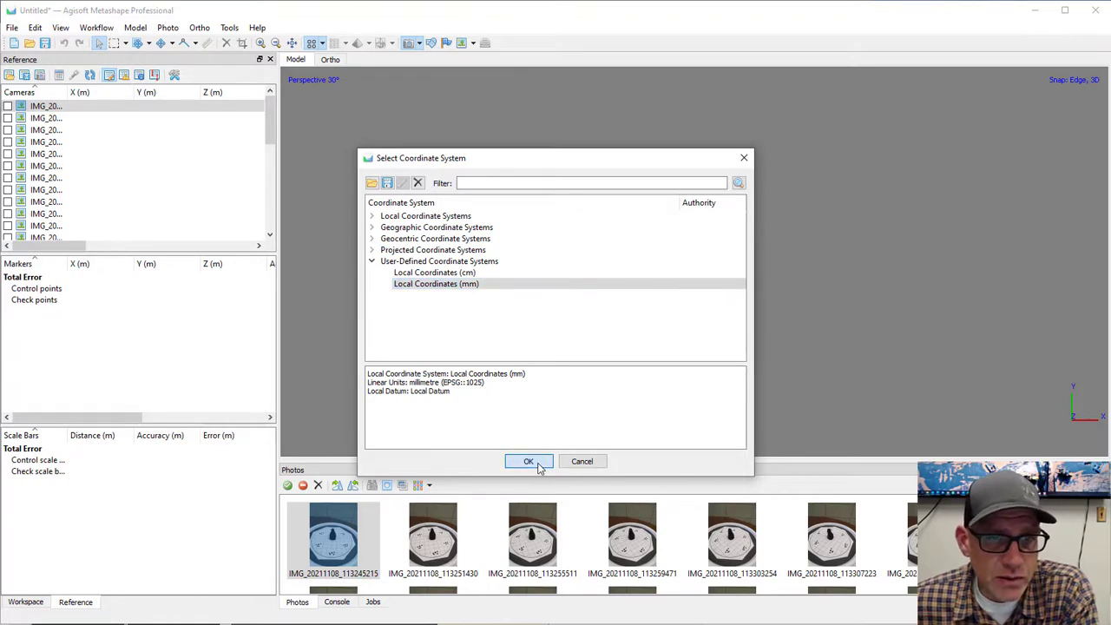
pyautogui.click(677, 211)
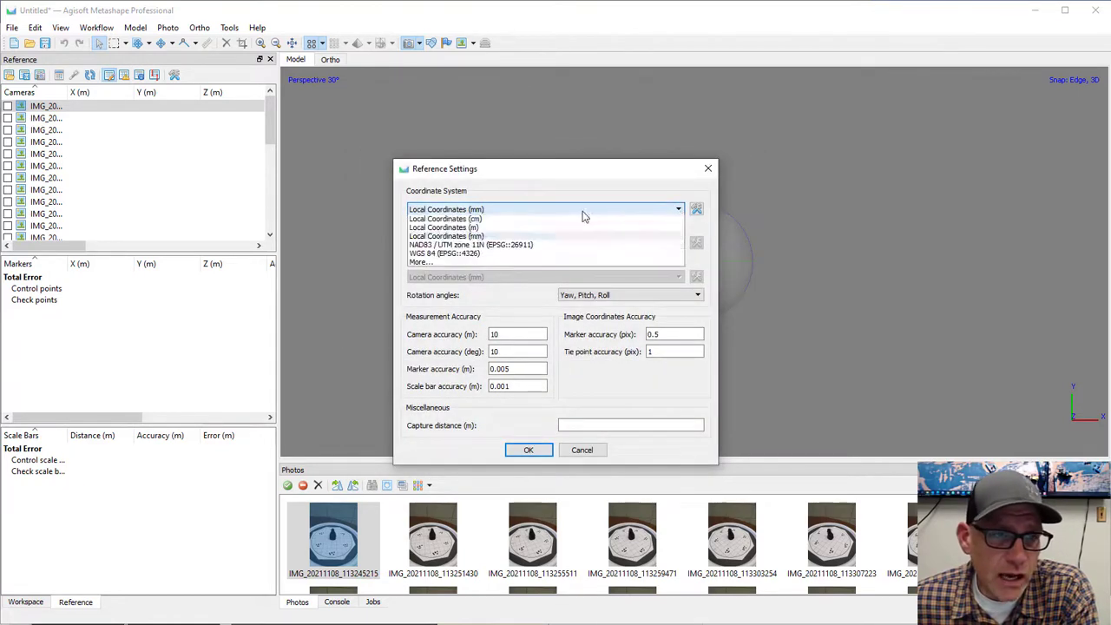
pyautogui.click(477, 238)
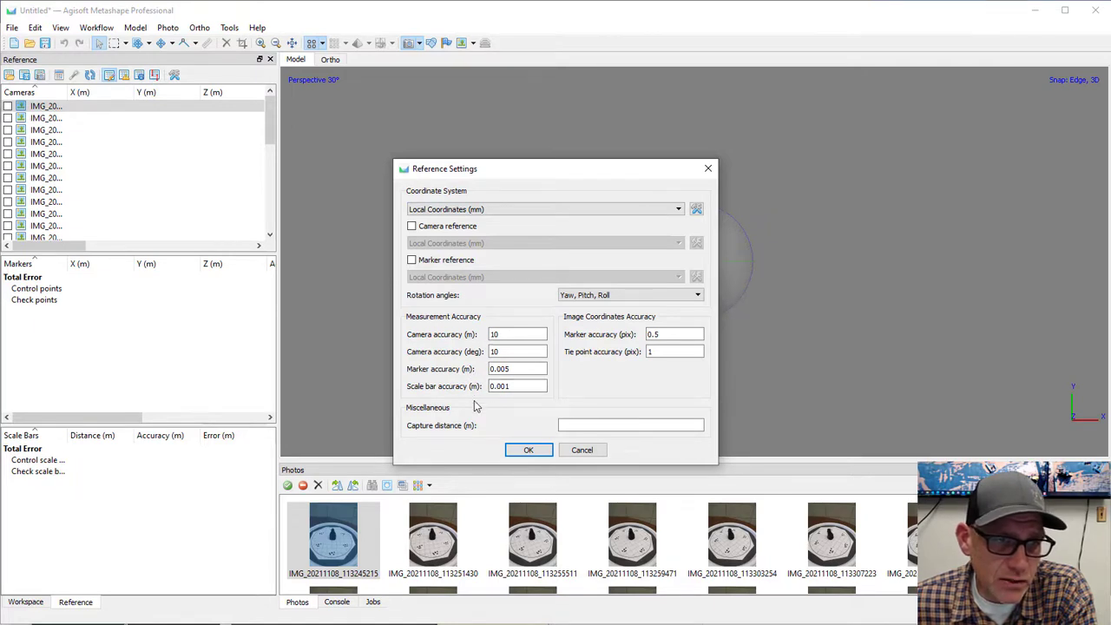
pyautogui.click(528, 450)
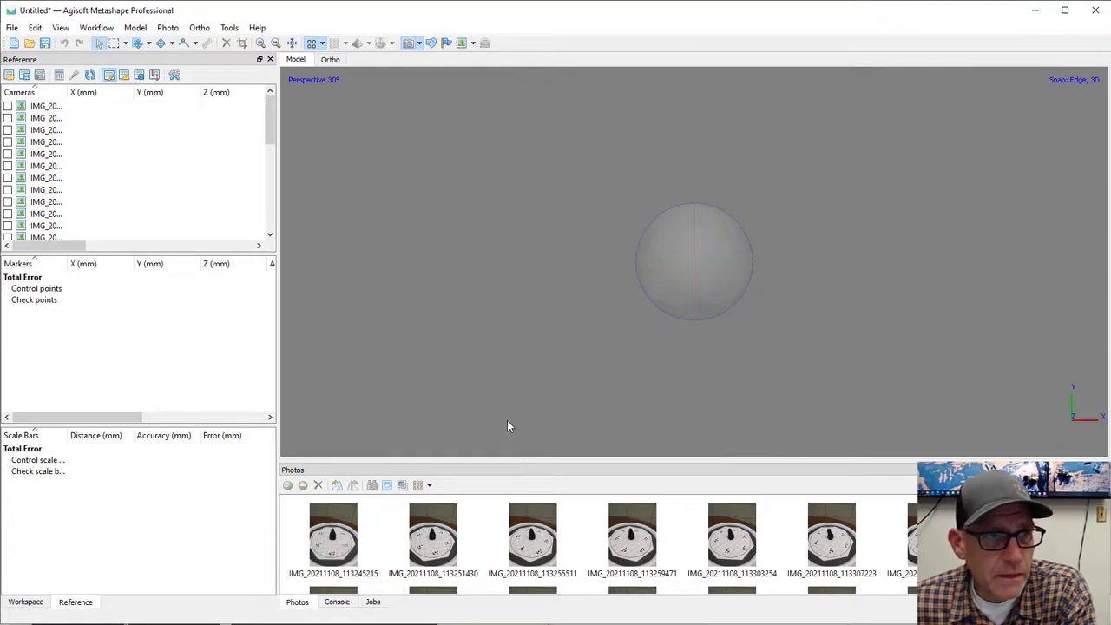
# Step: Set the camera accuracy to 100 mm and the marker accuracy to 10 mm in the reference settings
pyautogui.click(174, 76)
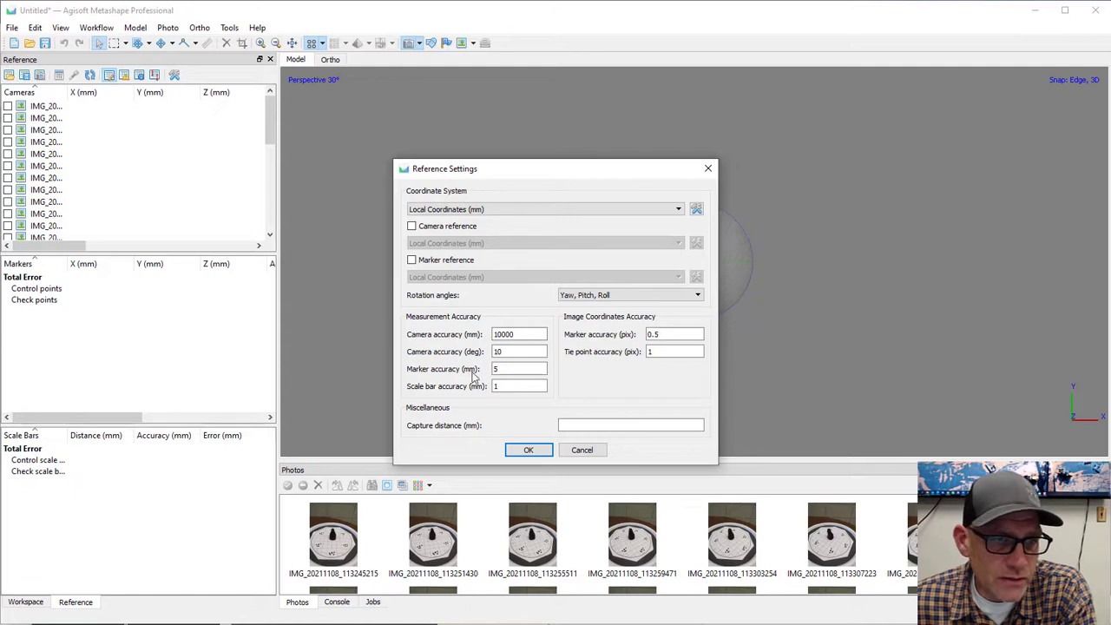
pyautogui.click(502, 333)
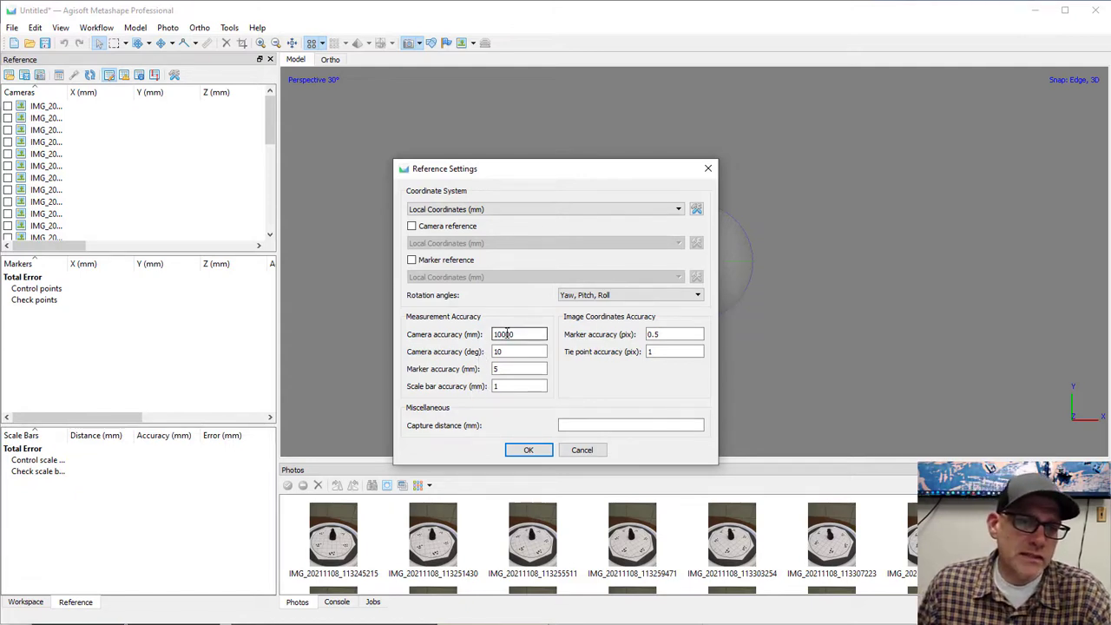
pyautogui.moveTo(508, 334); pyautogui.dragTo(544, 327)
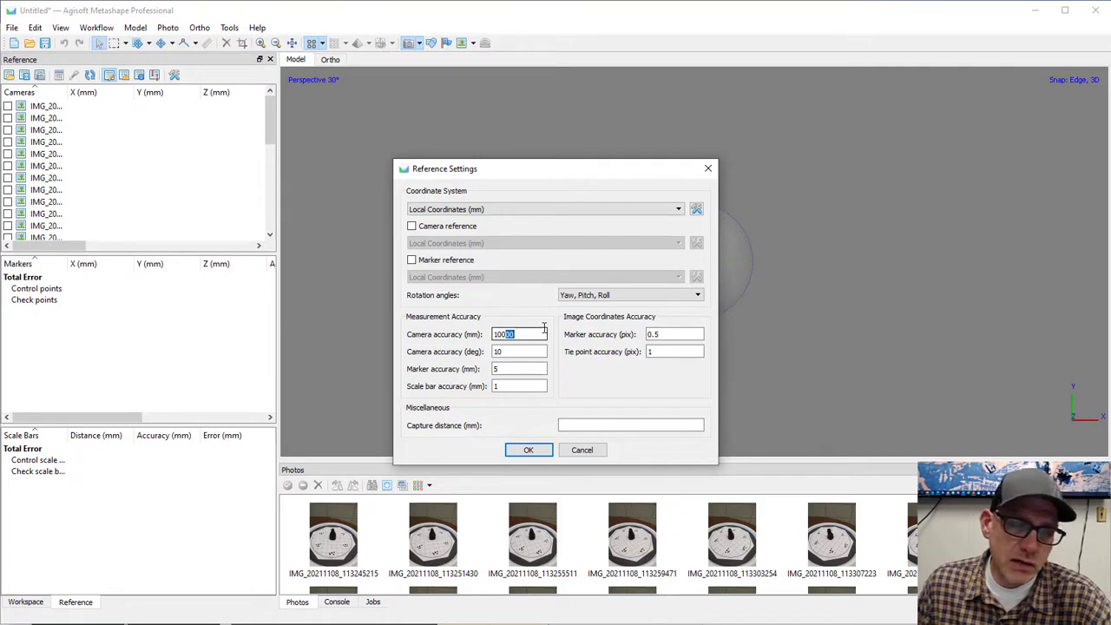
pyautogui.press('BackSpace')
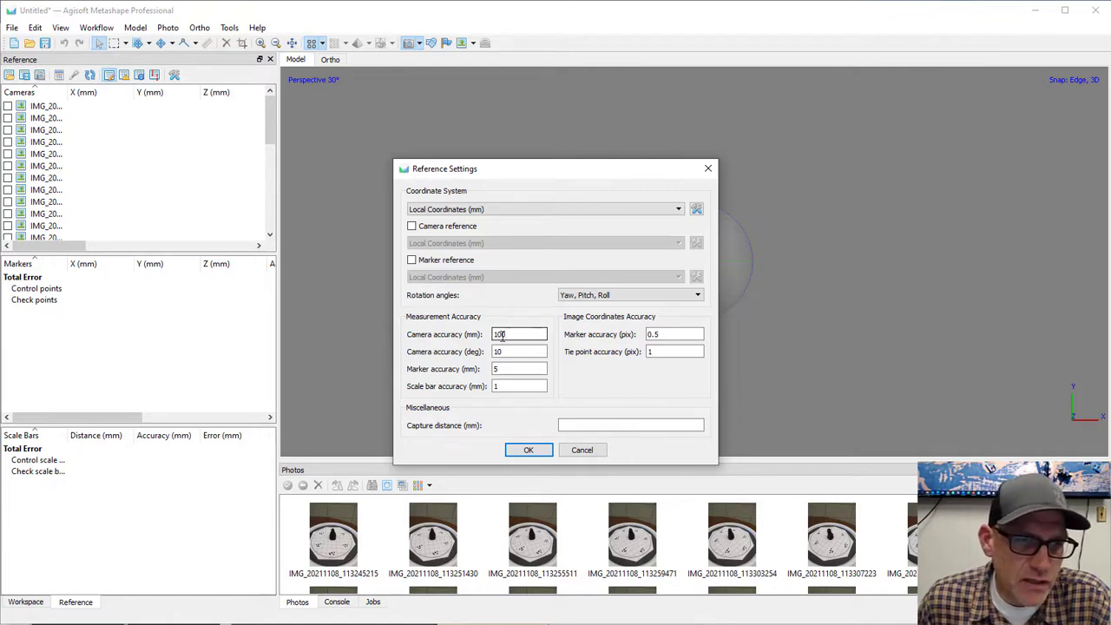
pyautogui.click(509, 369)
pyautogui.doubleClick(509, 369)
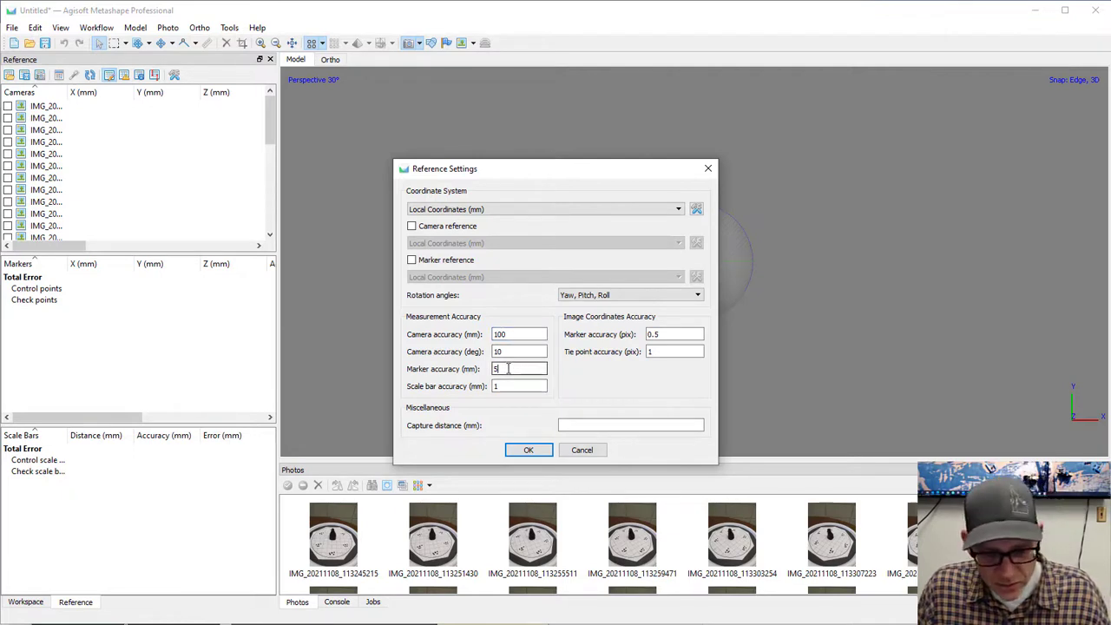
pyautogui.write('10')
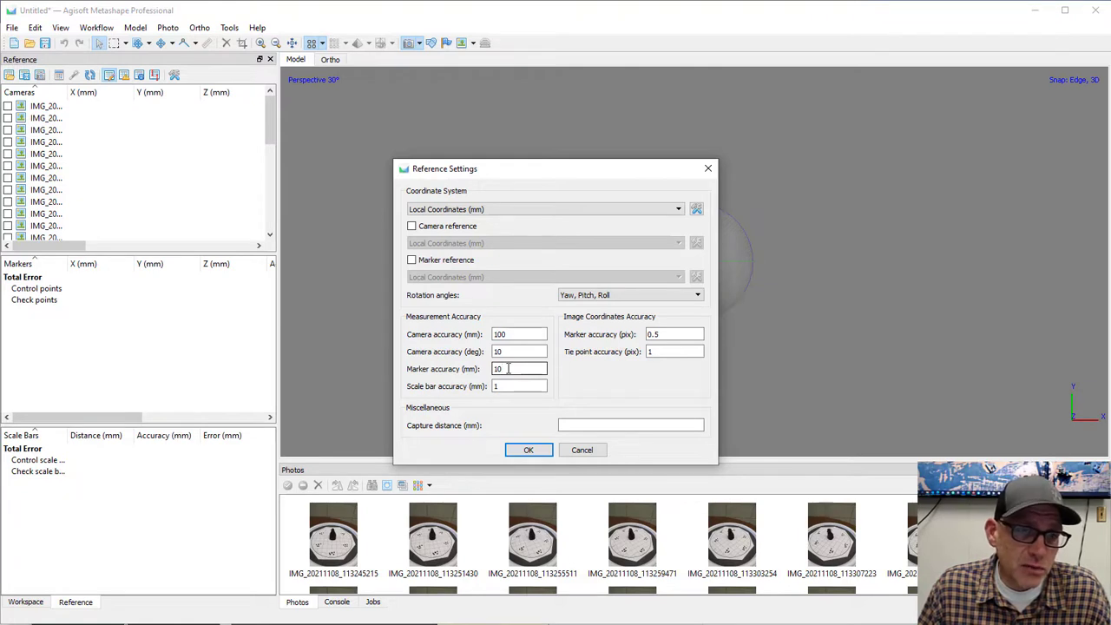
pyautogui.click(527, 452)
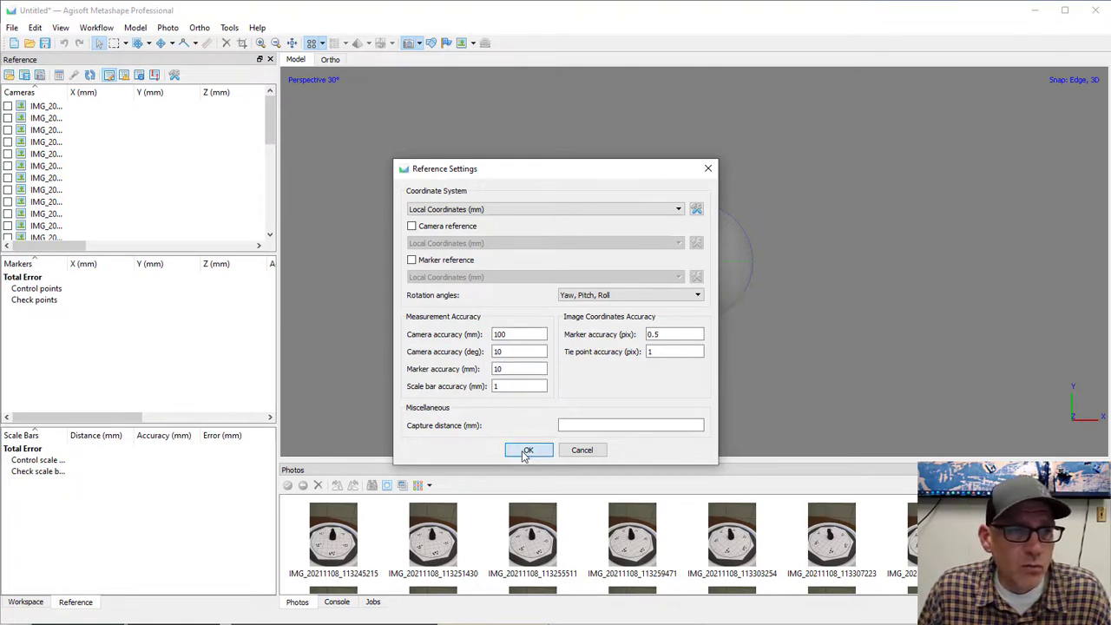
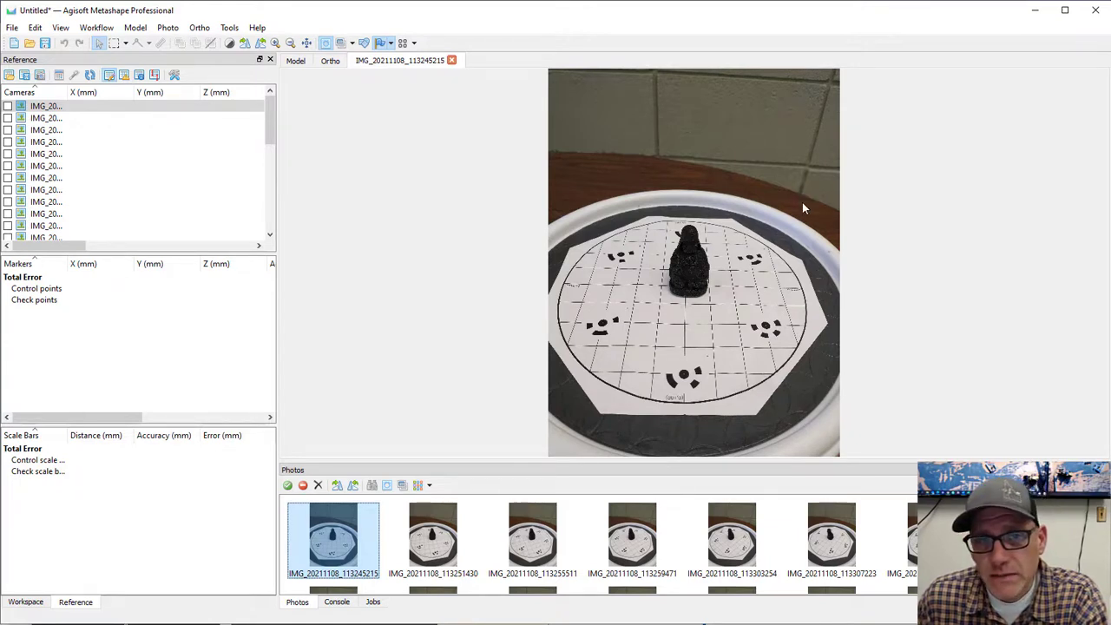
# Step: Activate the Intelligent Scissors selection tool for the open photo
pyautogui.click(126, 44)
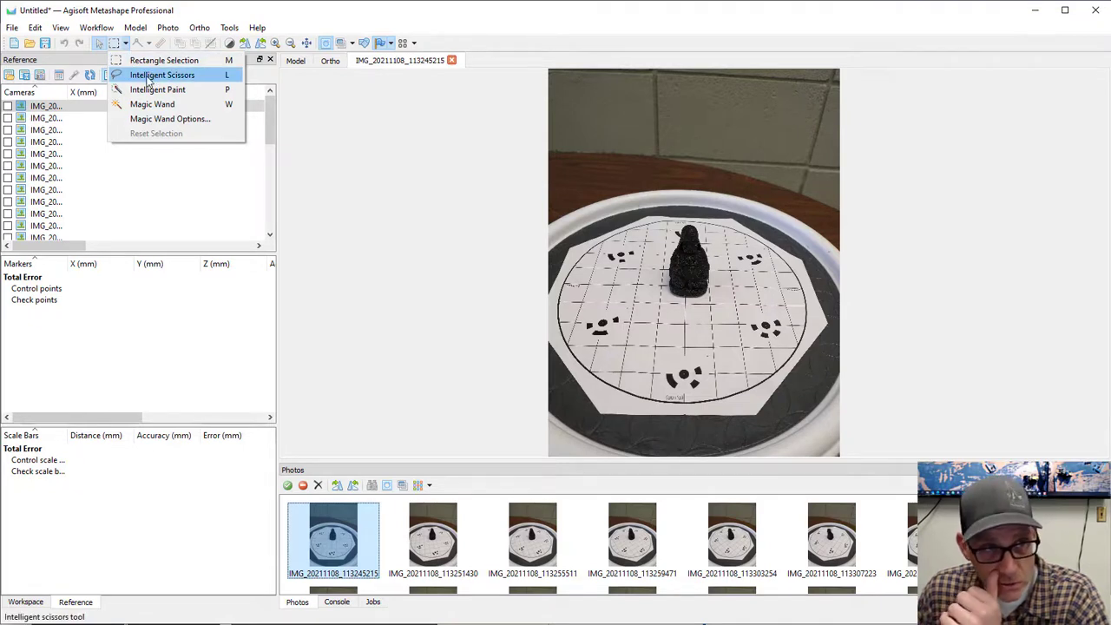
pyautogui.click(161, 75)
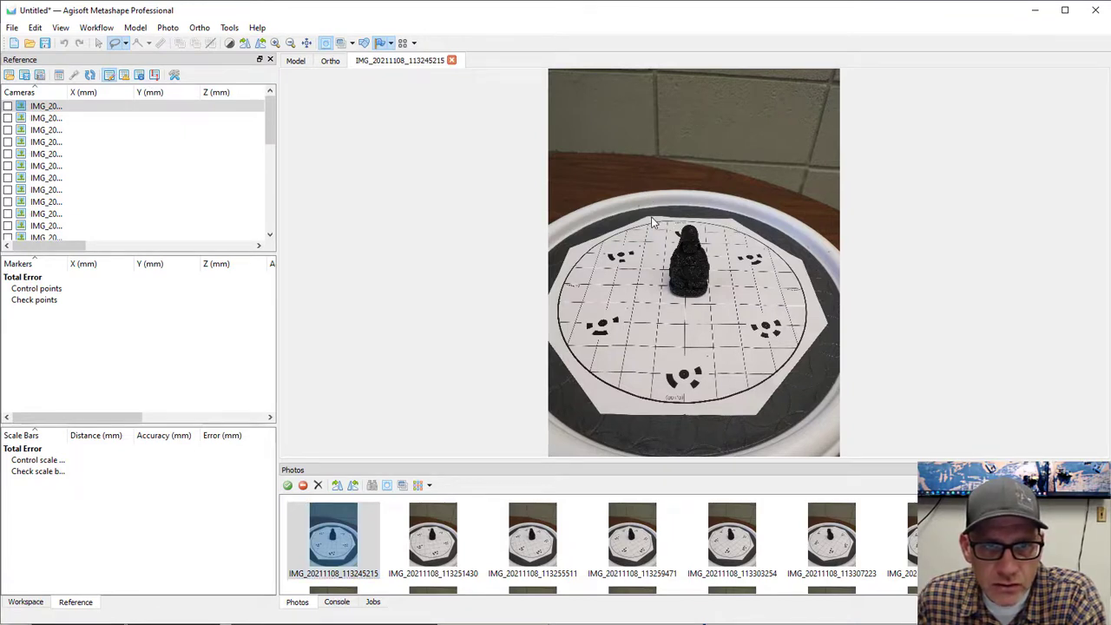
pyautogui.click(575, 253)
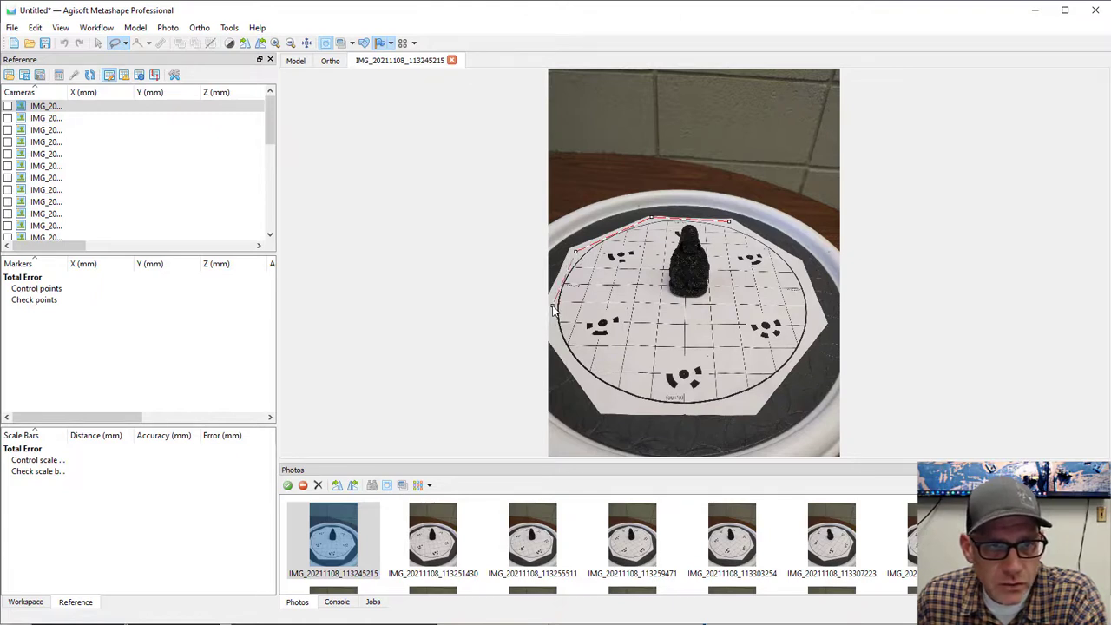
pyautogui.click(553, 307)
pyautogui.click(558, 345)
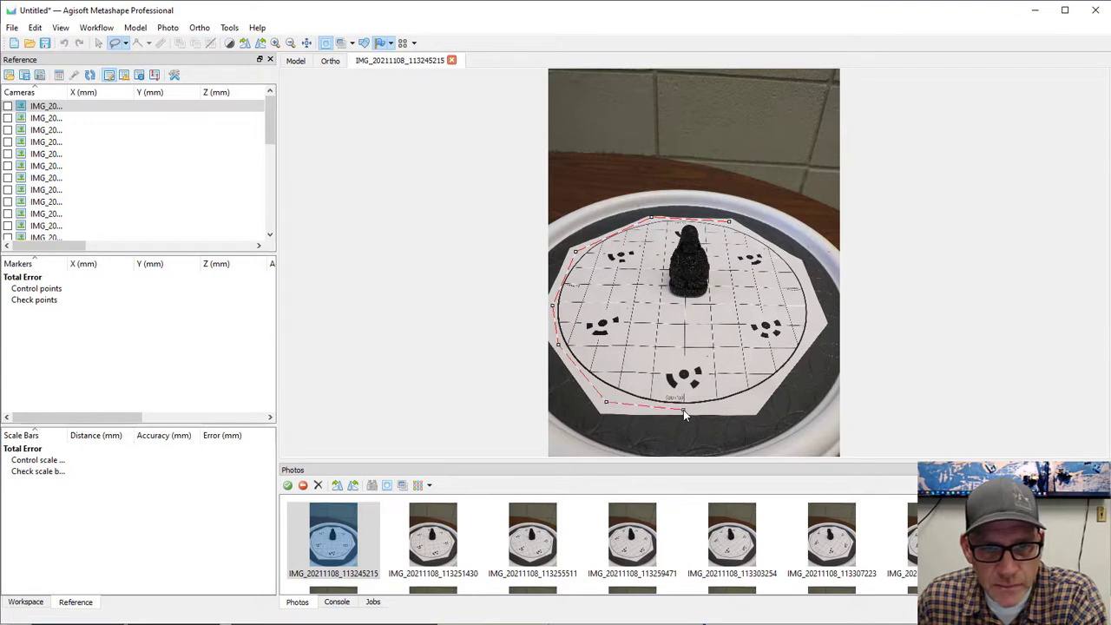
pyautogui.click(745, 402)
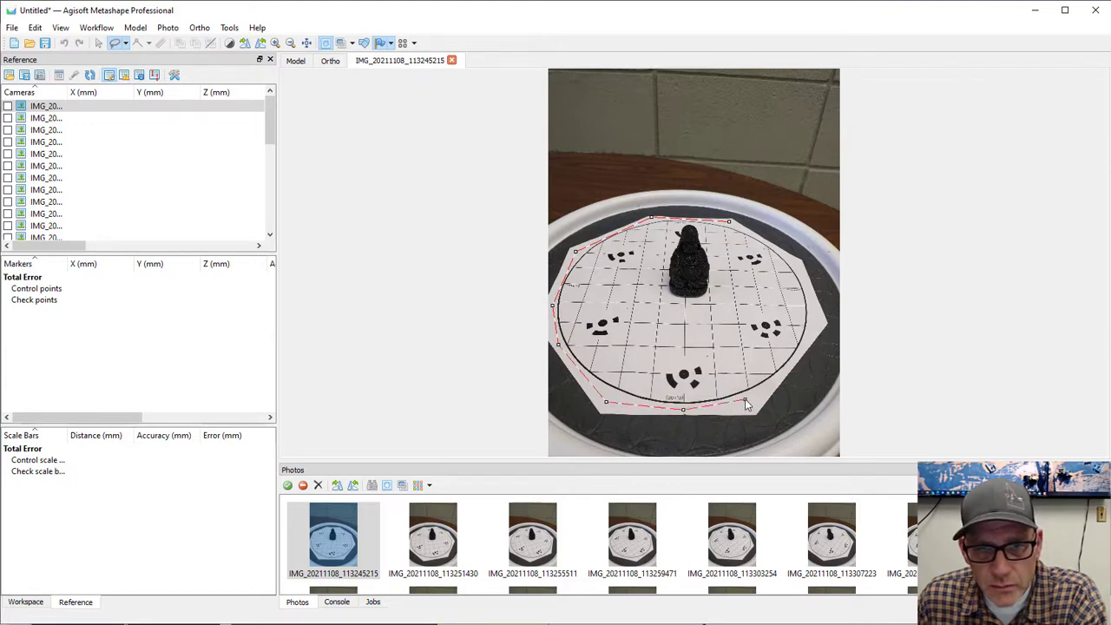
pyautogui.click(789, 365)
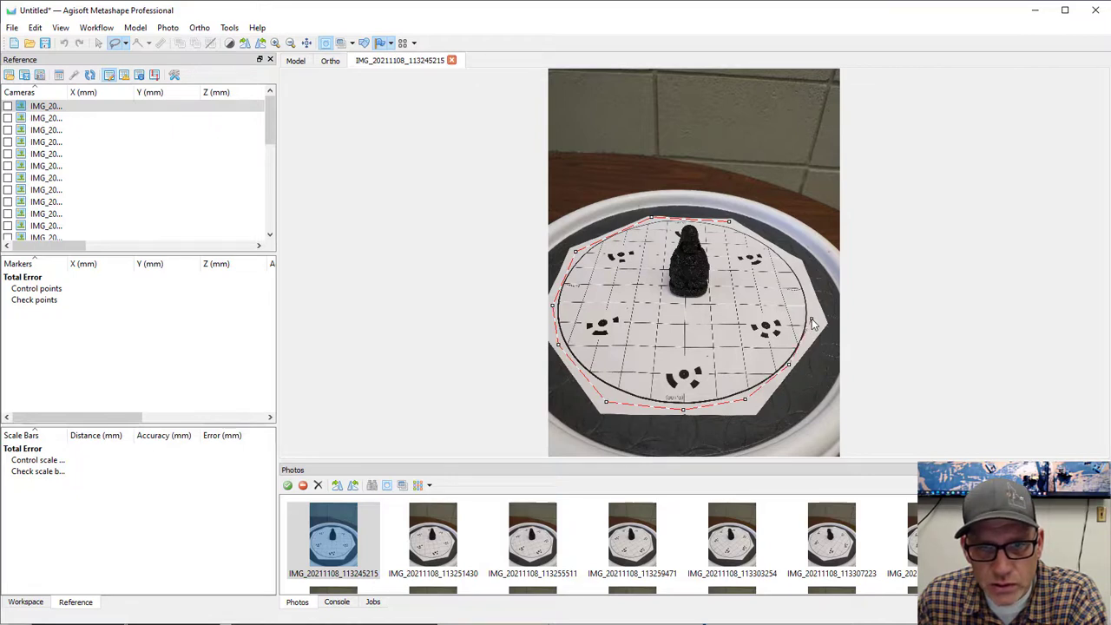
pyautogui.click(812, 320)
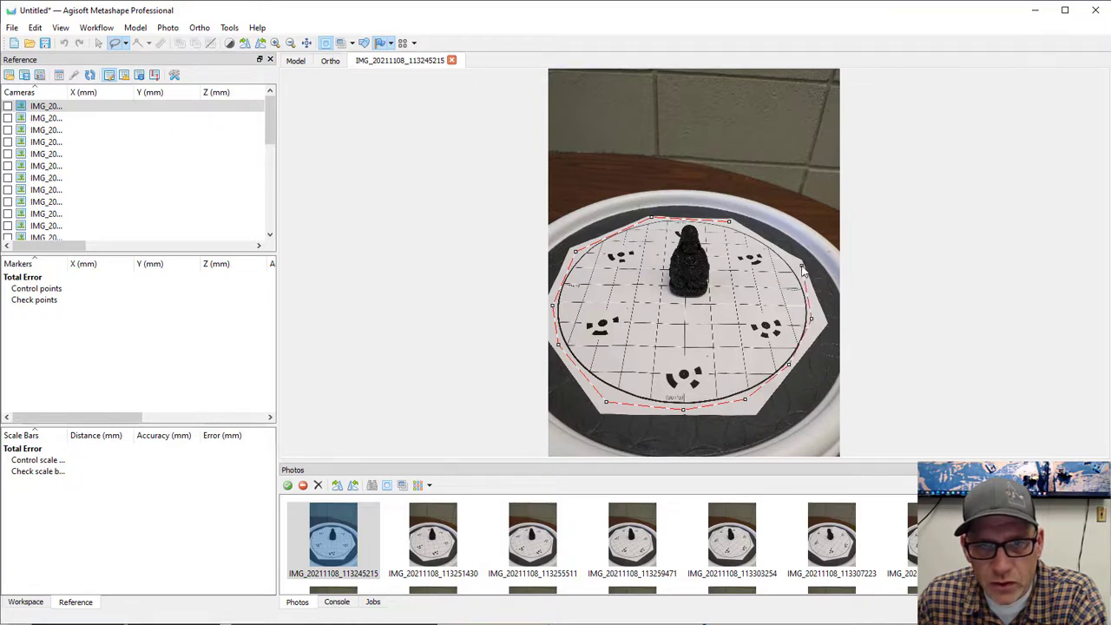
pyautogui.click(801, 266)
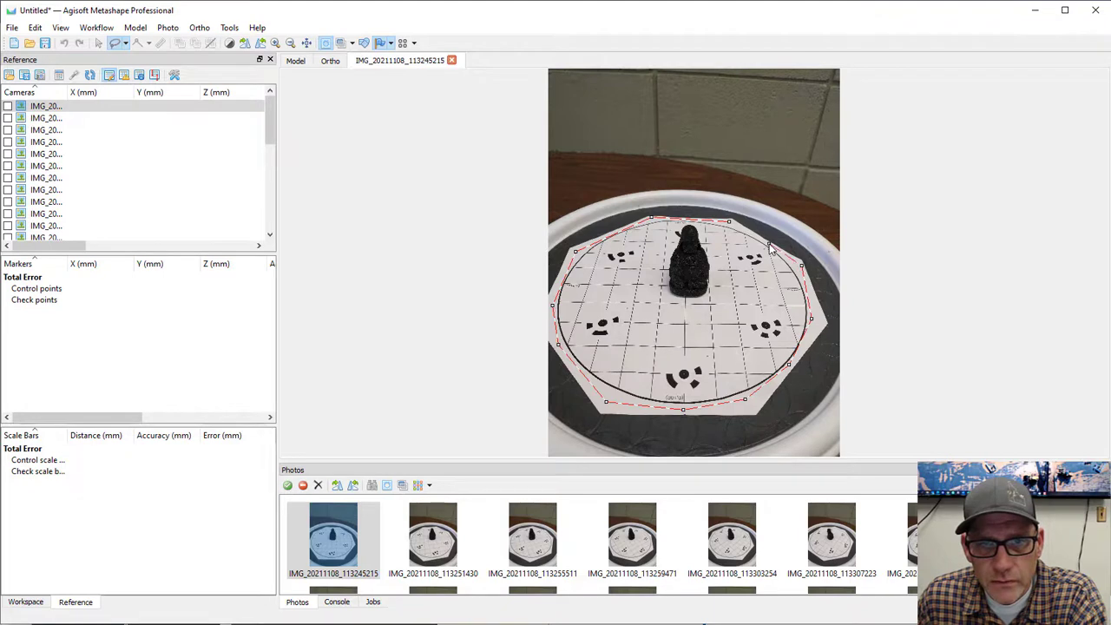
pyautogui.click(729, 223)
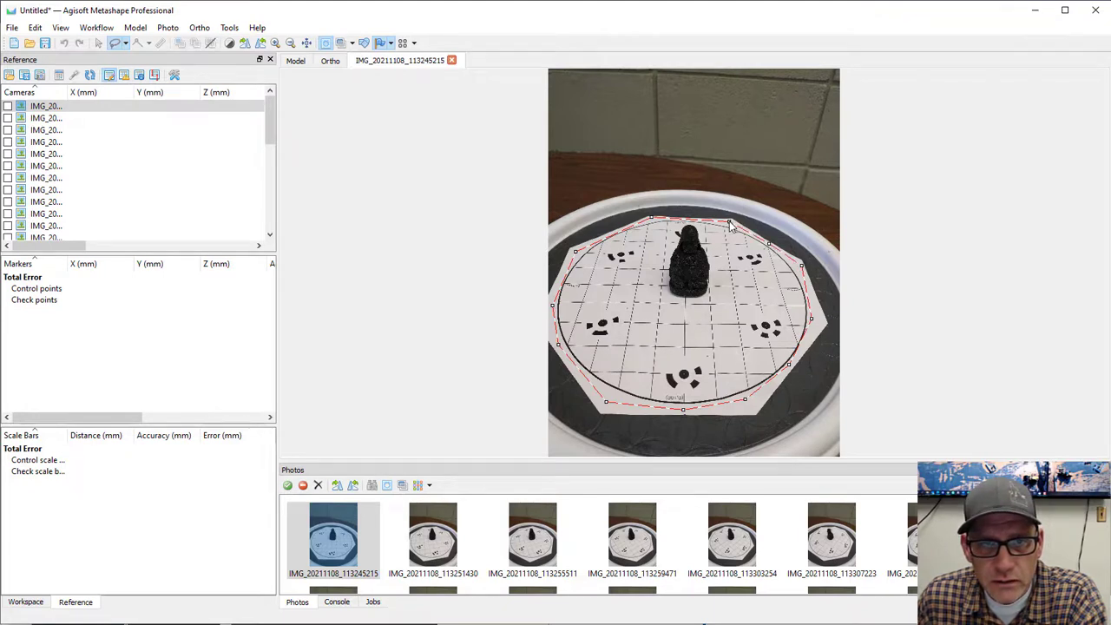
# Step: Outline the target sheet around the figurine with a closed Intelligent Scissors polygon just outside the printed circle
pyautogui.click(729, 221)
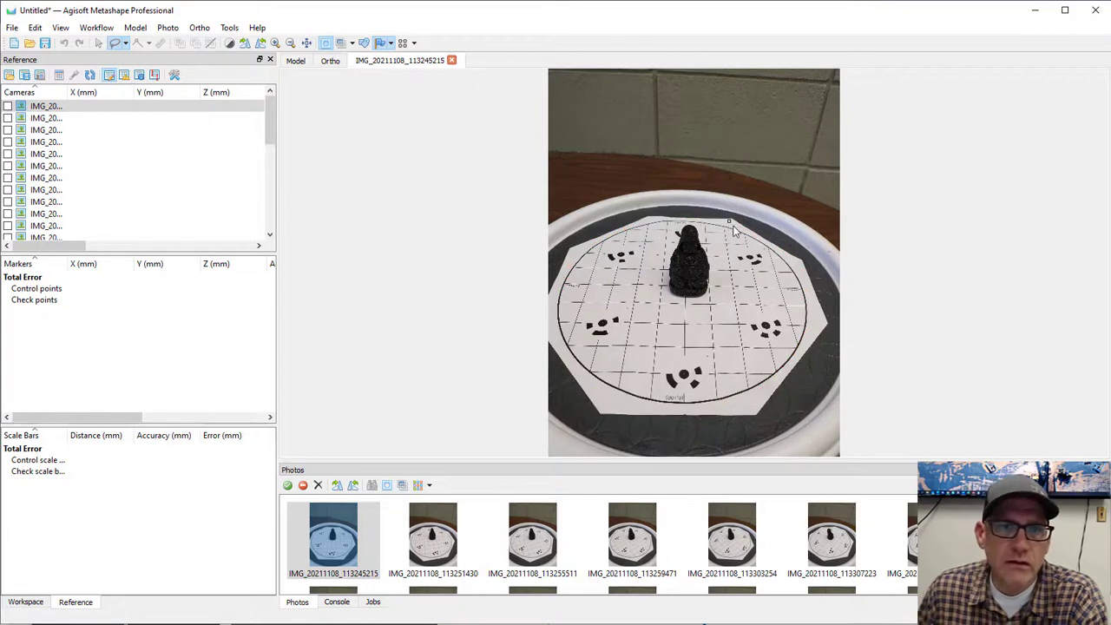
pyautogui.click(796, 260)
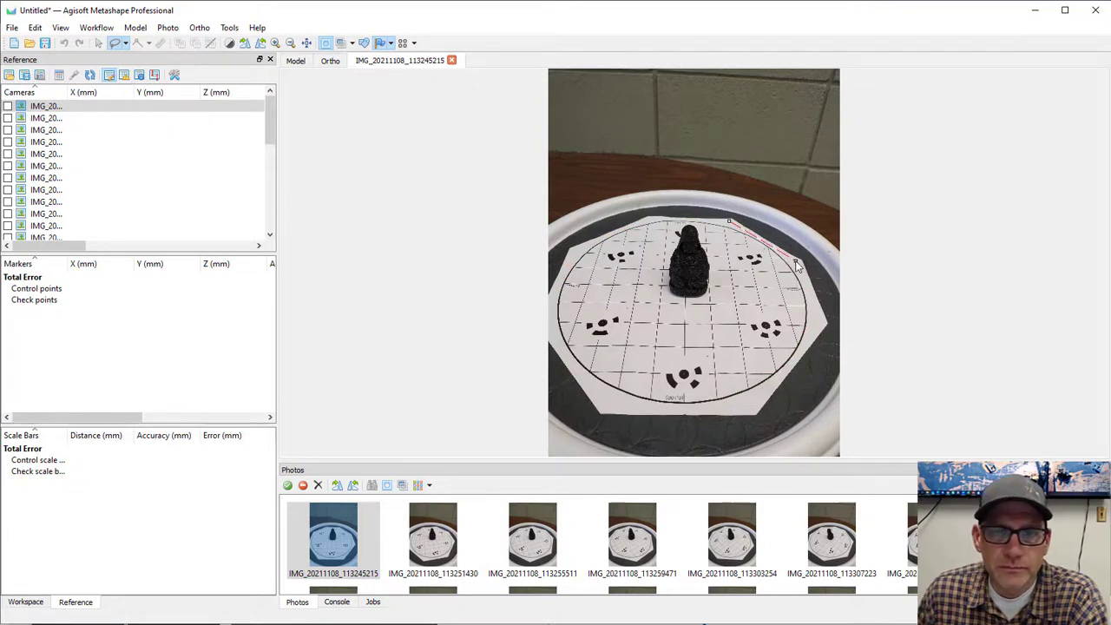
pyautogui.click(811, 320)
pyautogui.click(776, 383)
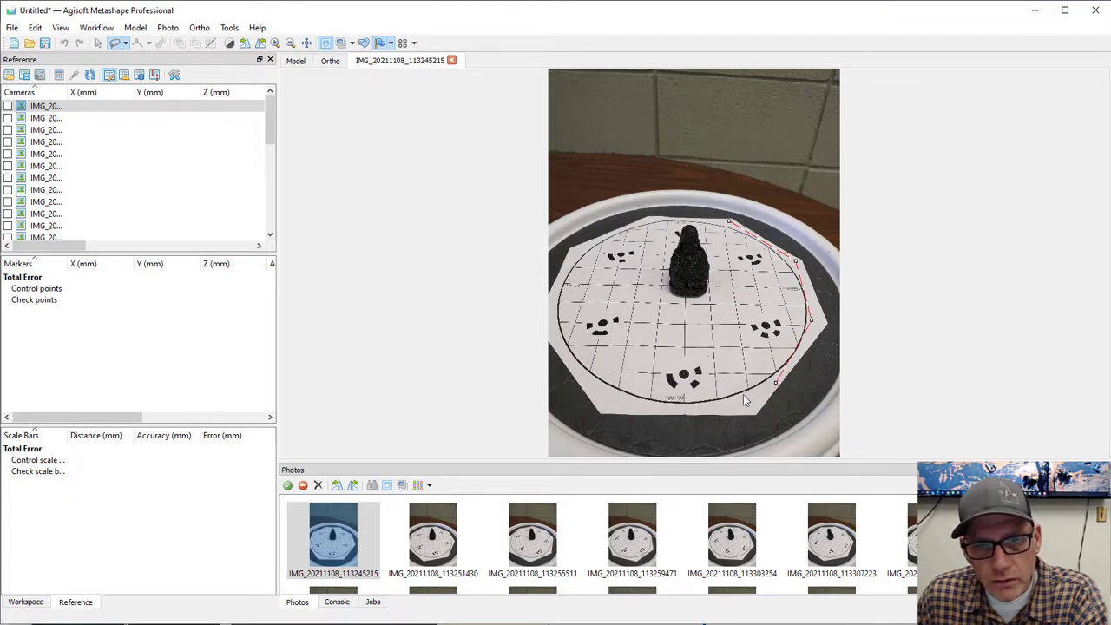
pyautogui.click(734, 402)
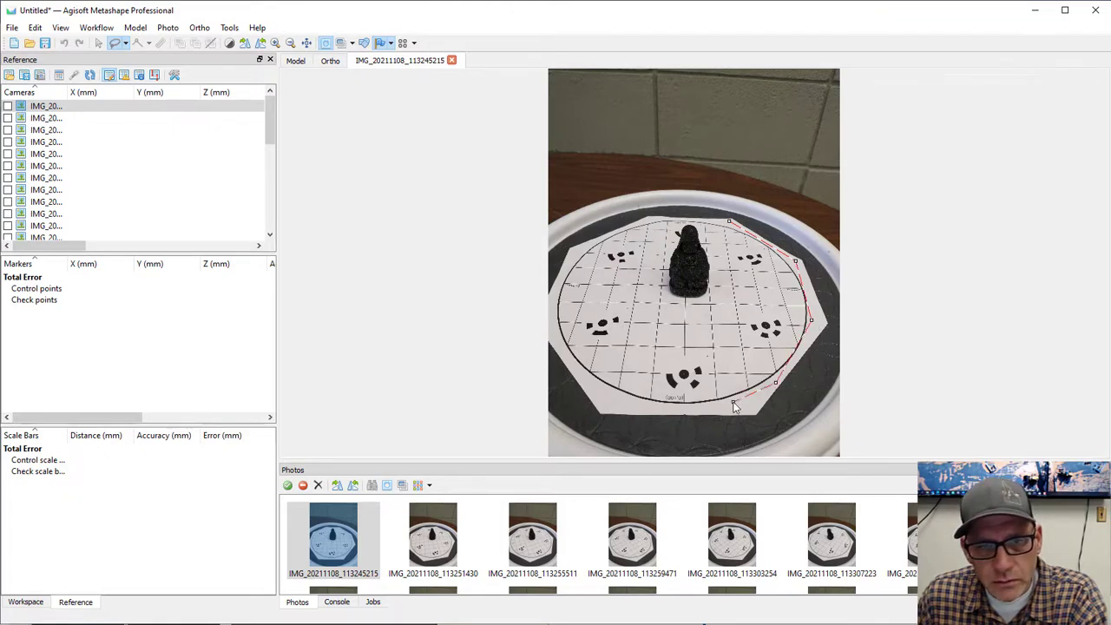
pyautogui.click(660, 408)
pyautogui.click(582, 375)
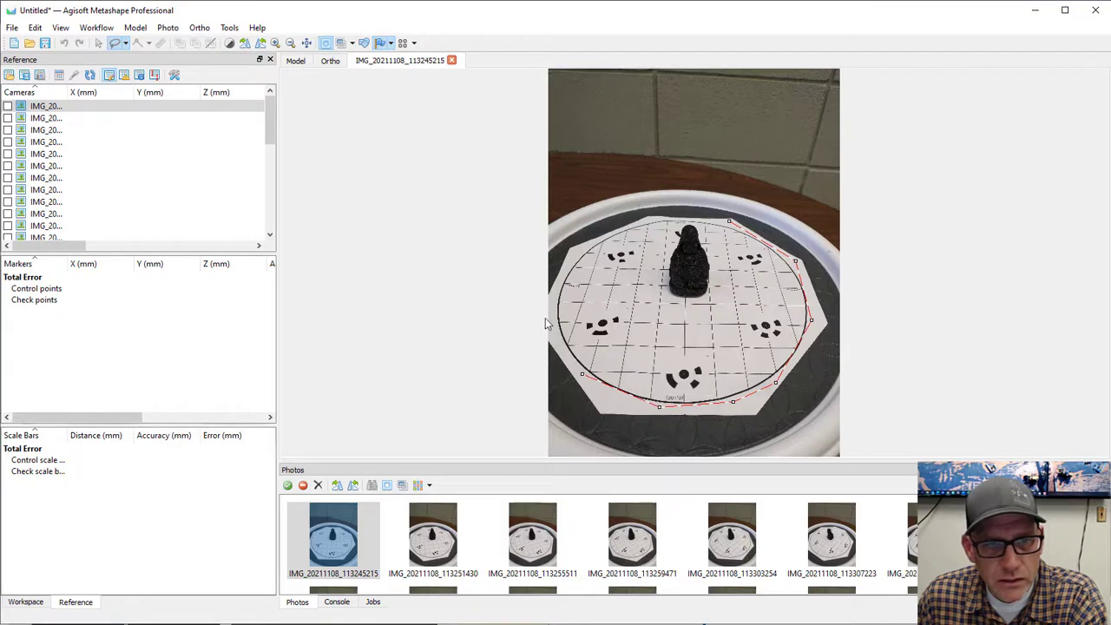
pyautogui.click(549, 323)
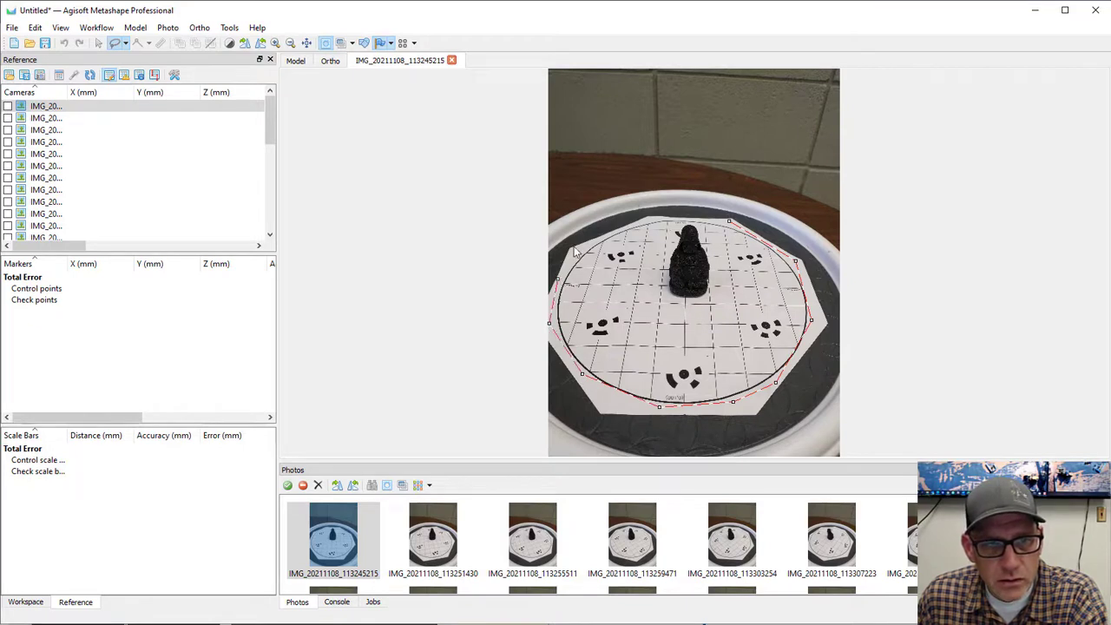
pyautogui.click(629, 227)
pyautogui.click(653, 219)
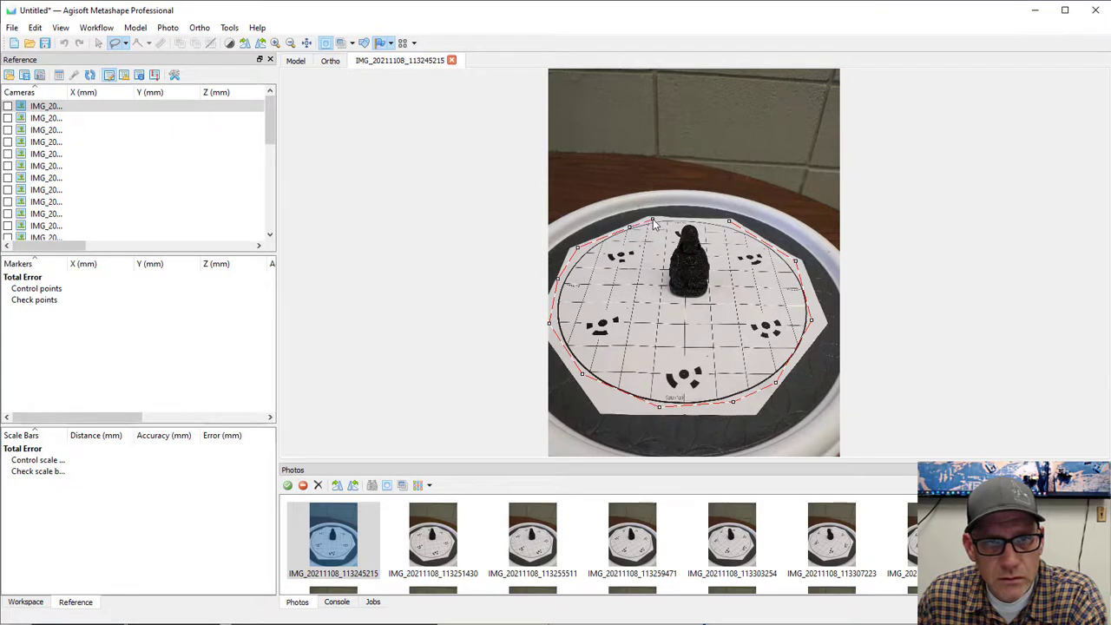
pyautogui.click(728, 223)
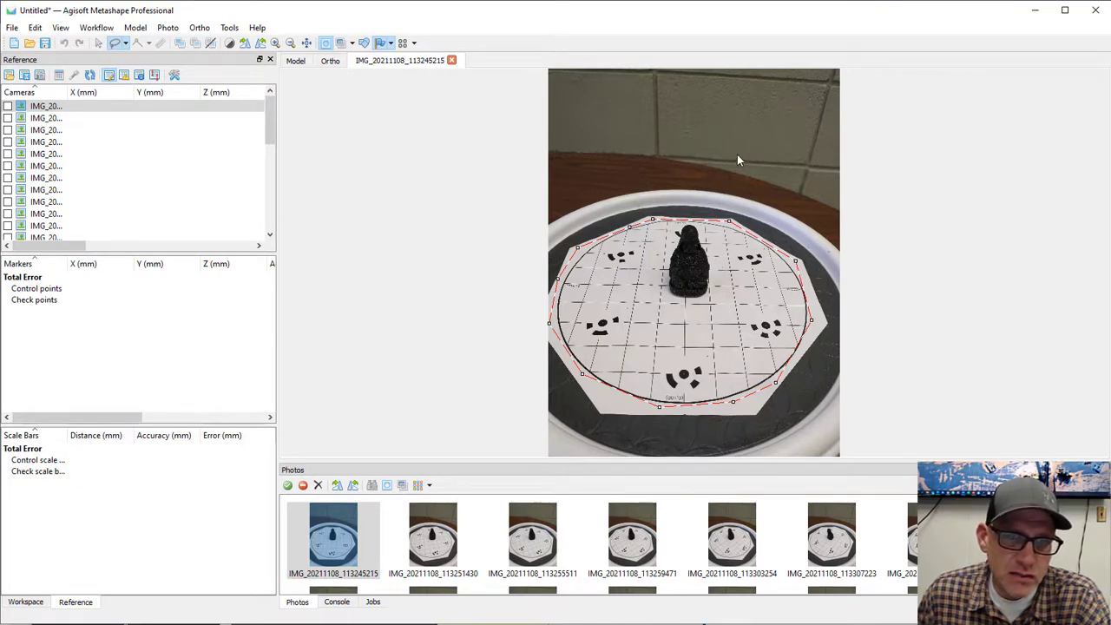
# Step: Invert the selection and add the background outside the outline to the photo's mask, checking it in the mask thumbnails
pyautogui.click(212, 46)
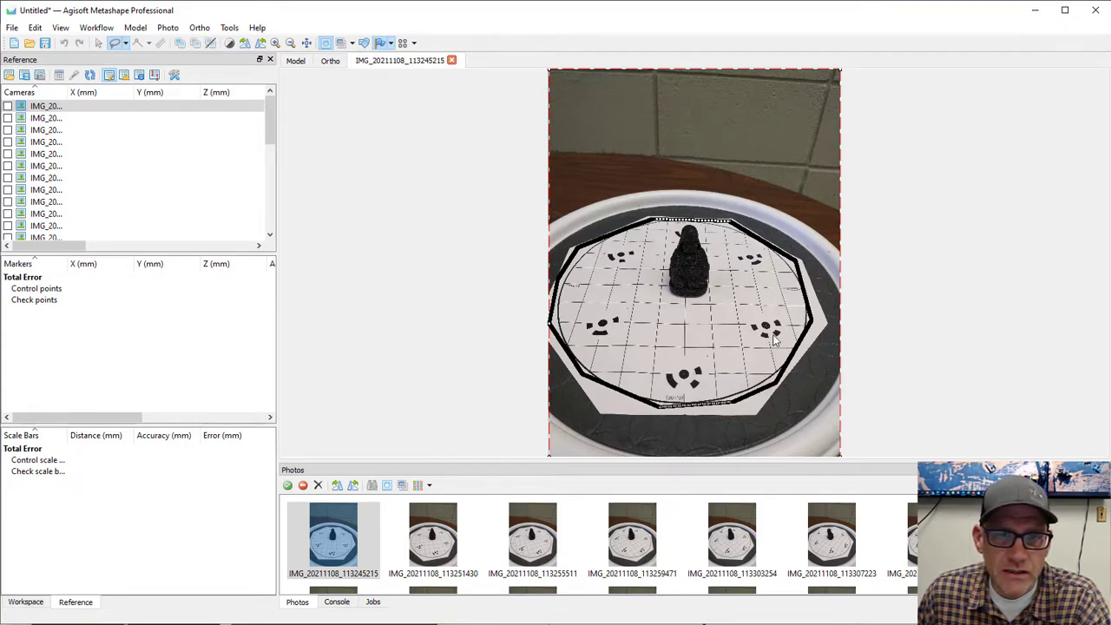
pyautogui.click(181, 43)
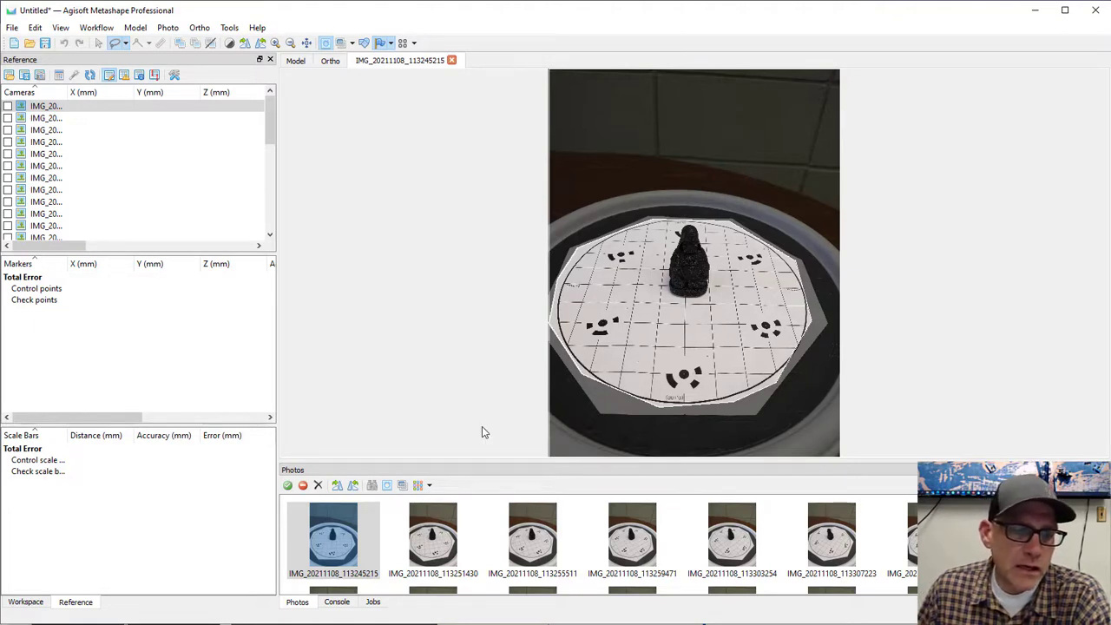
pyautogui.click(388, 488)
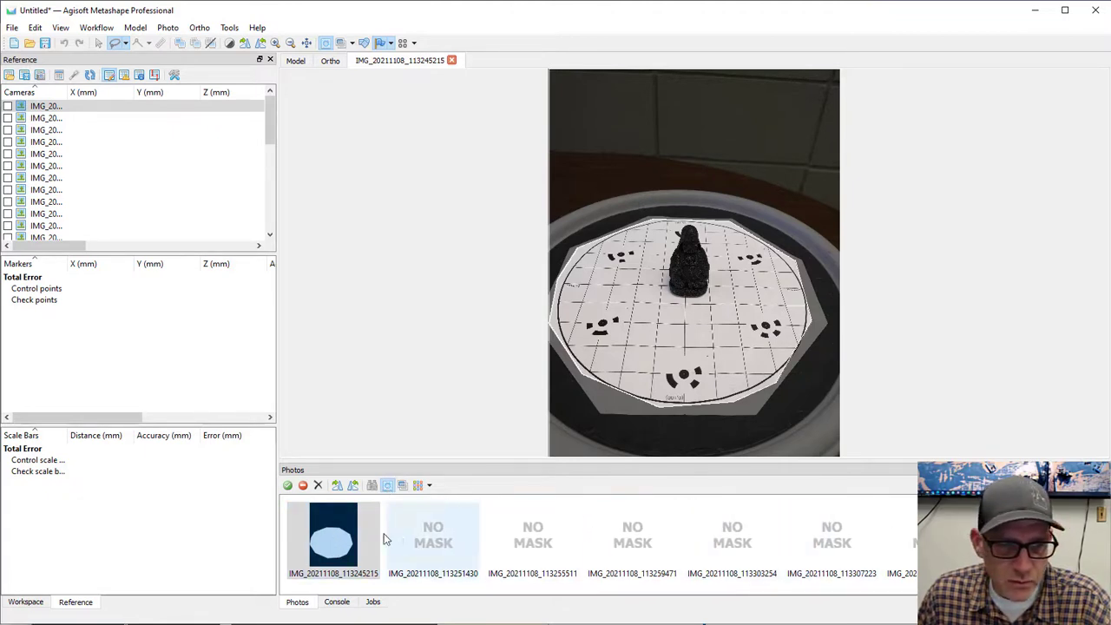
pyautogui.click(388, 488)
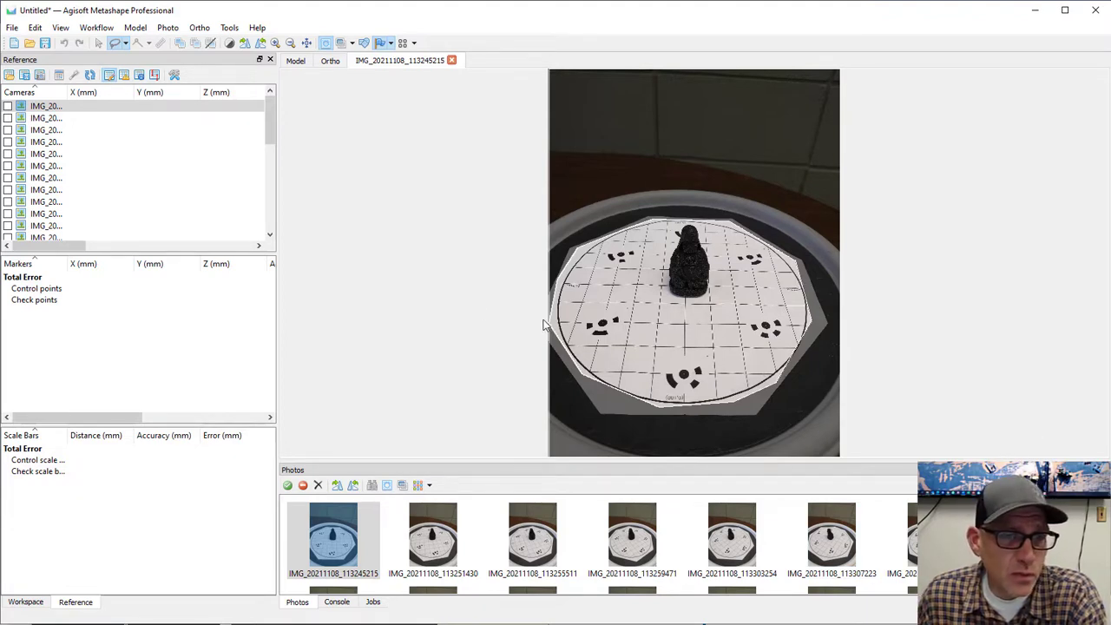
# Step: Start setting up Align Photos with the Sequential preselection mode chosen and reference preselection switched off
pyautogui.click(98, 28)
pyautogui.click(108, 81)
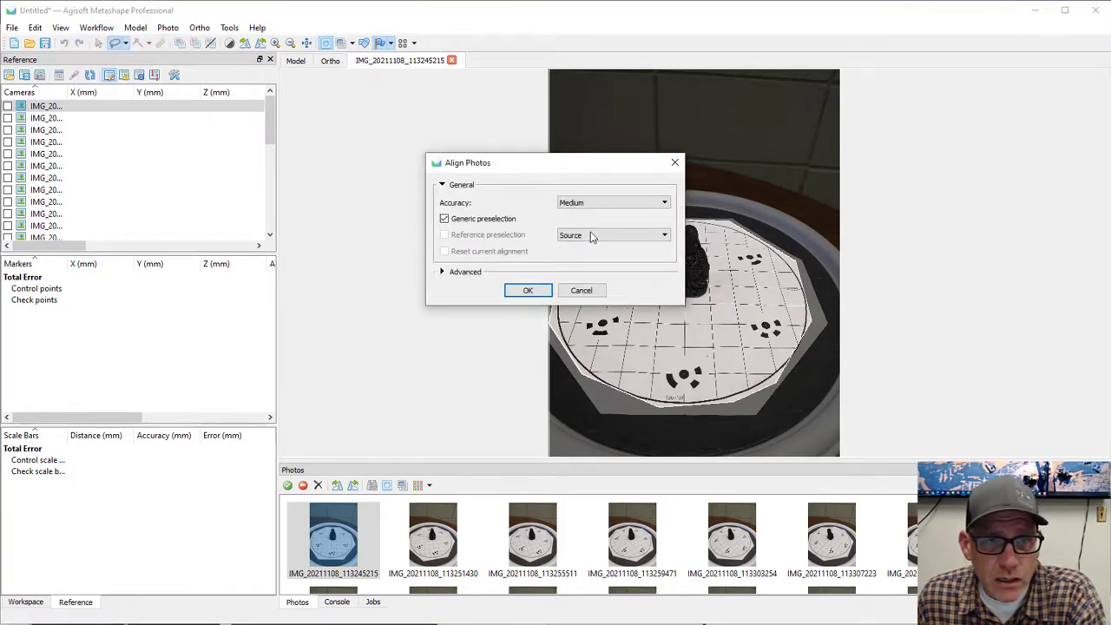
pyautogui.click(590, 235)
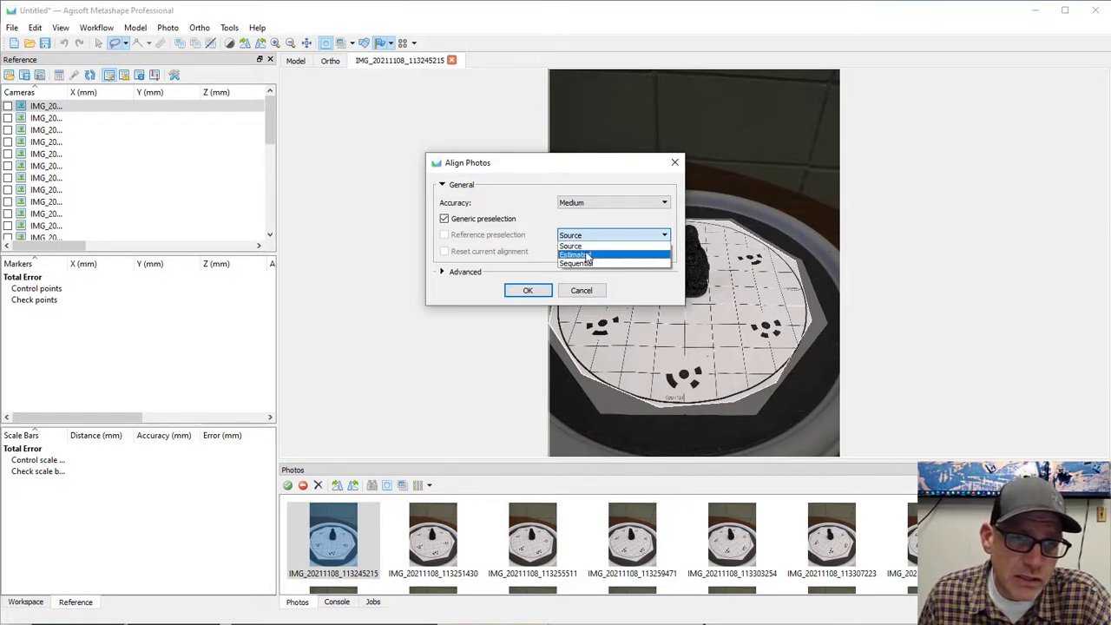
pyautogui.click(599, 263)
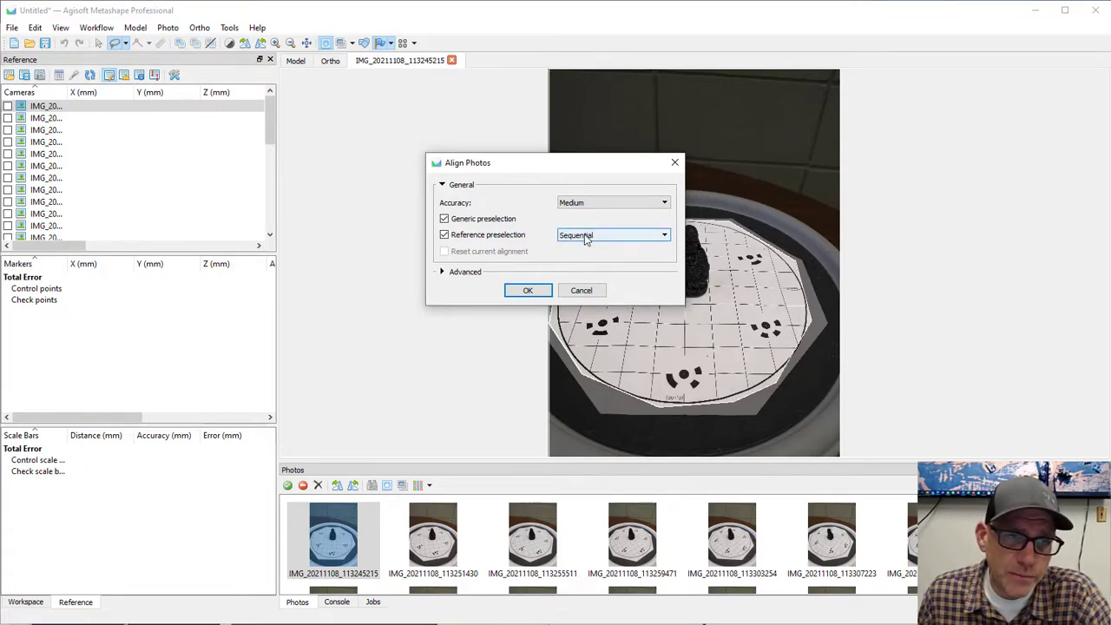
pyautogui.click(511, 237)
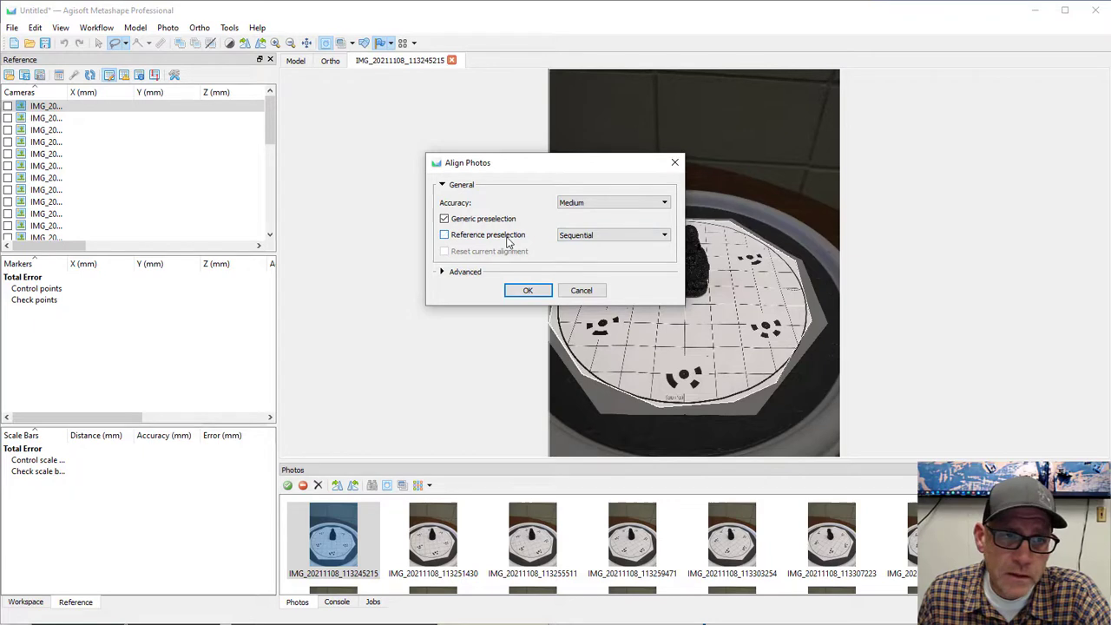
# Step: Set masks to apply to tie points in the advanced alignment options and run the photo alignment
pyautogui.click(466, 273)
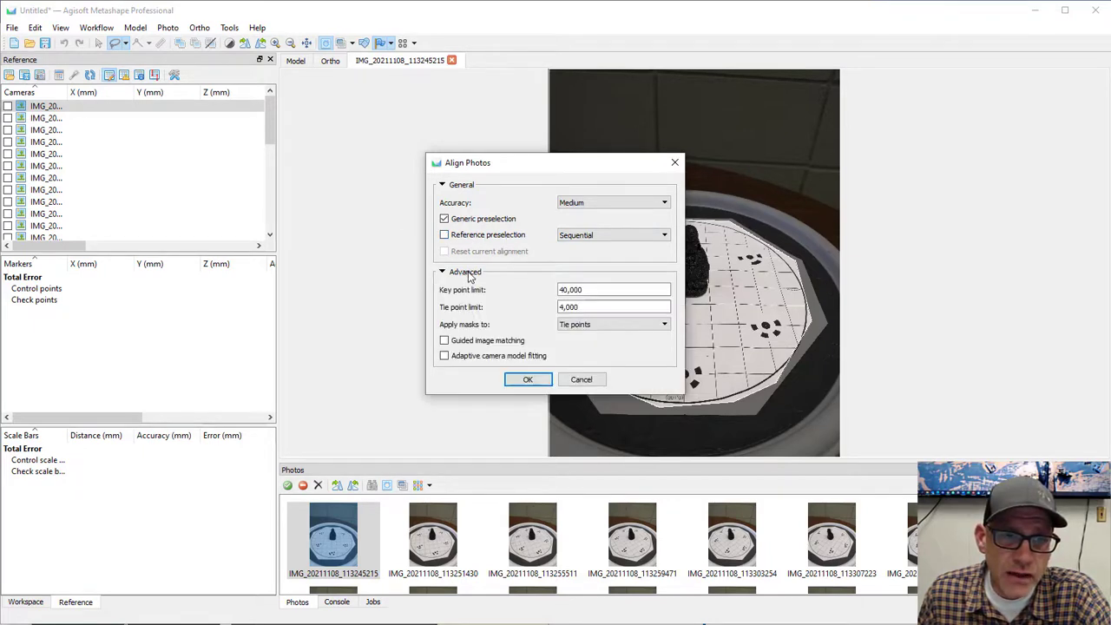
pyautogui.click(640, 325)
pyautogui.click(567, 333)
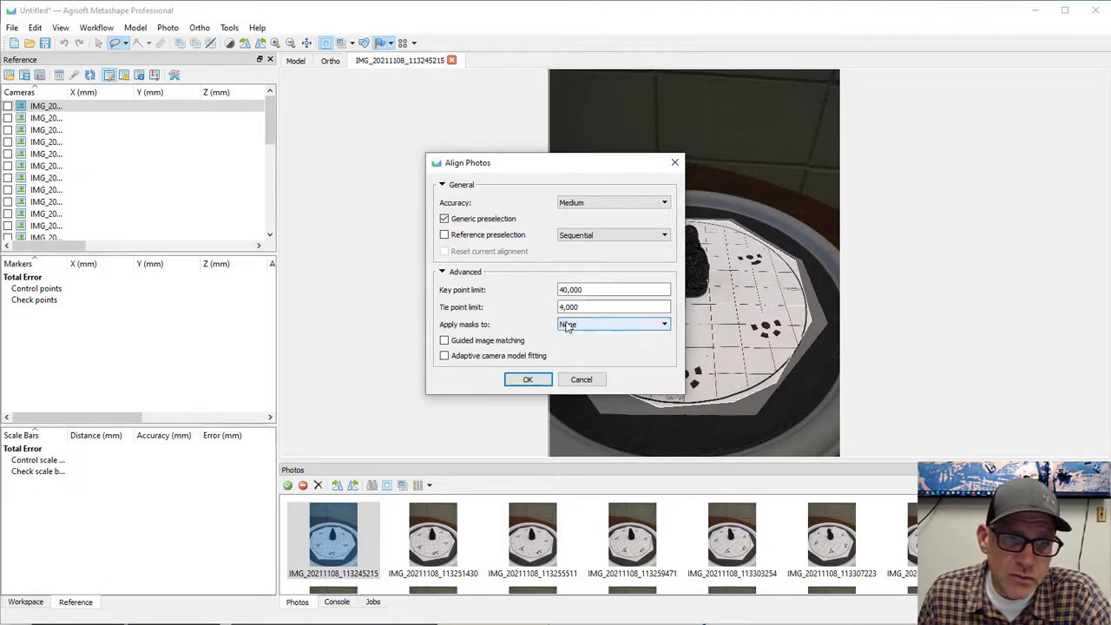
pyautogui.click(611, 325)
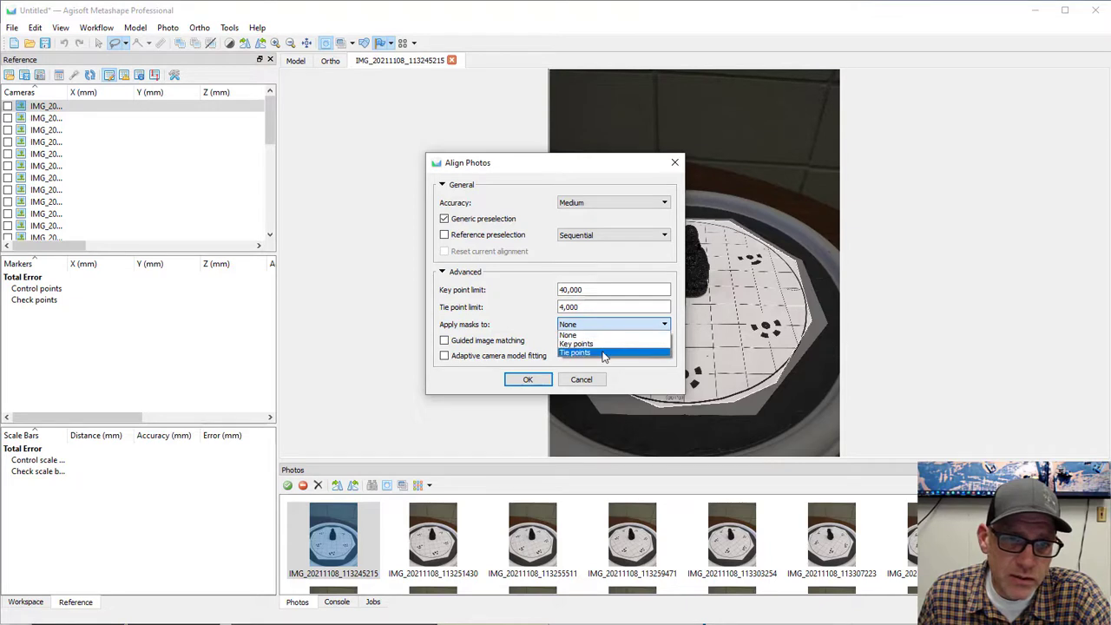
pyautogui.click(605, 353)
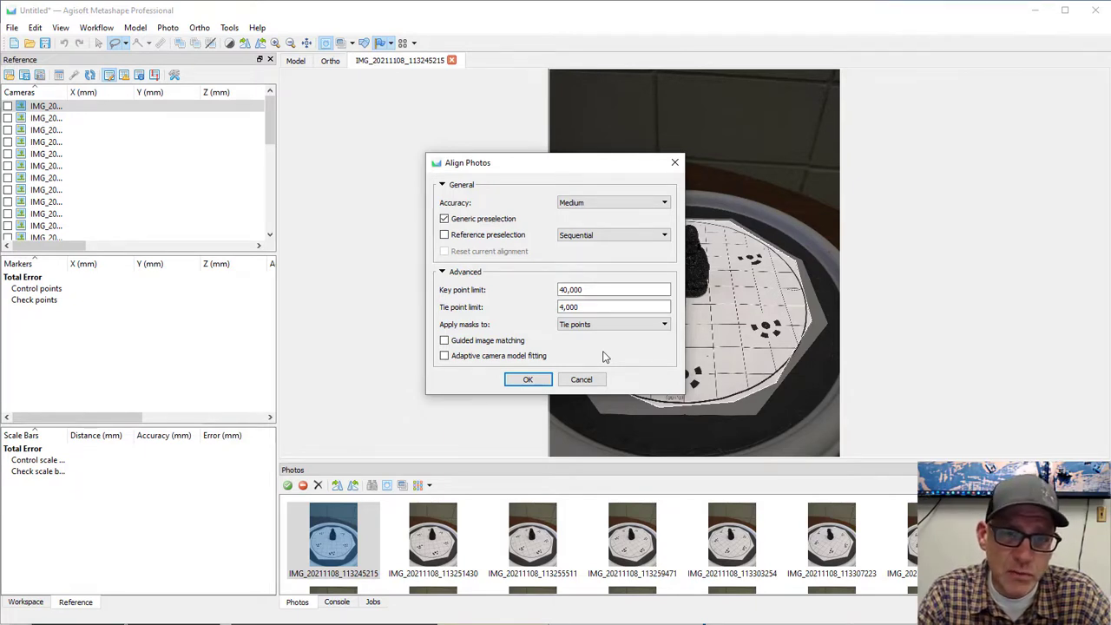
pyautogui.moveTo(627, 163); pyautogui.dragTo(437, 152)
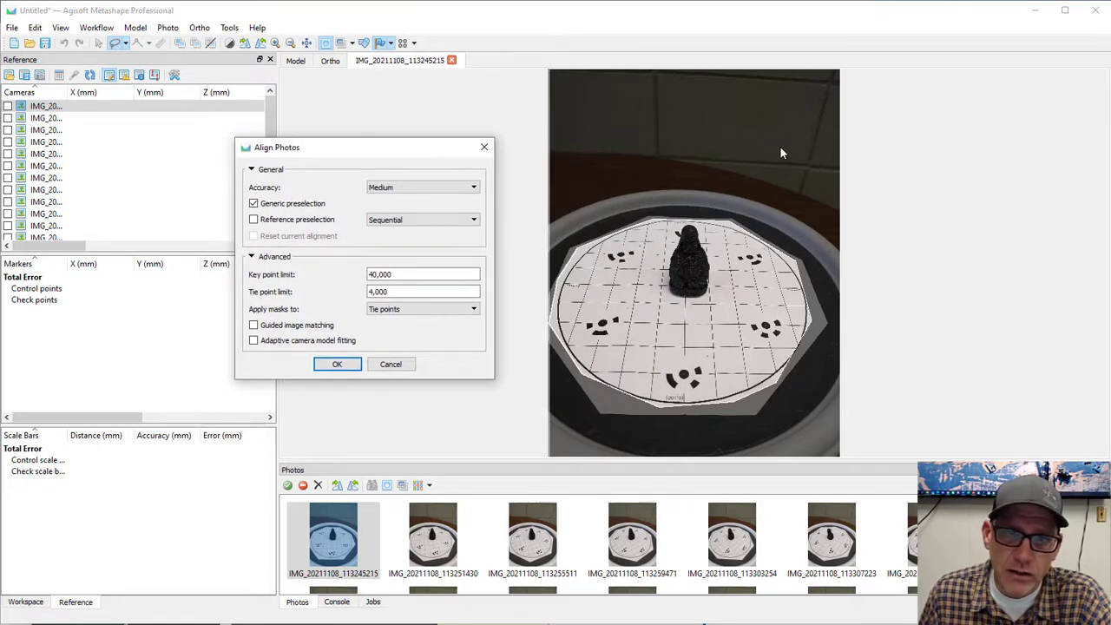
pyautogui.click(339, 366)
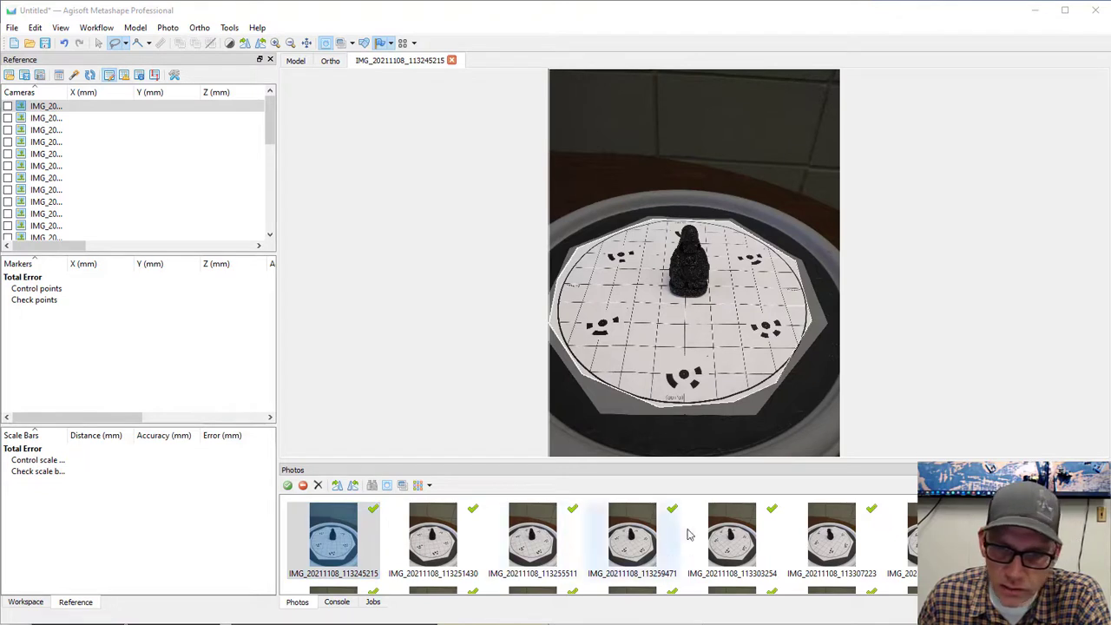
# Step: Check the alignment status of all photos and examine the tie points and camera positions in the 3D model view
pyautogui.scroll(-5, 688, 534)
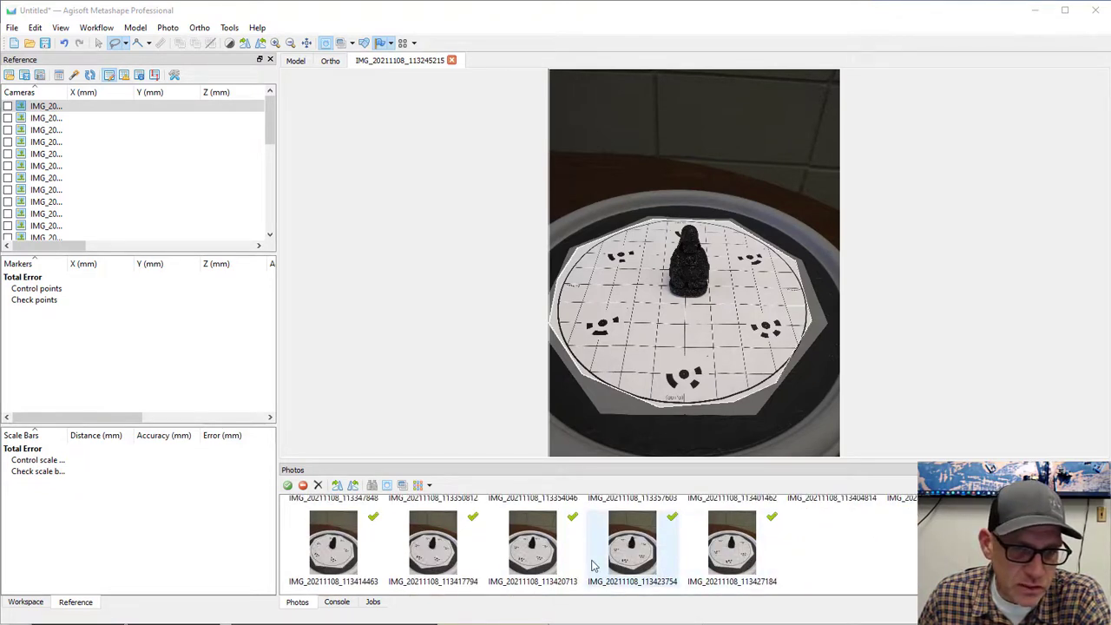
pyautogui.scroll(5, 590, 566)
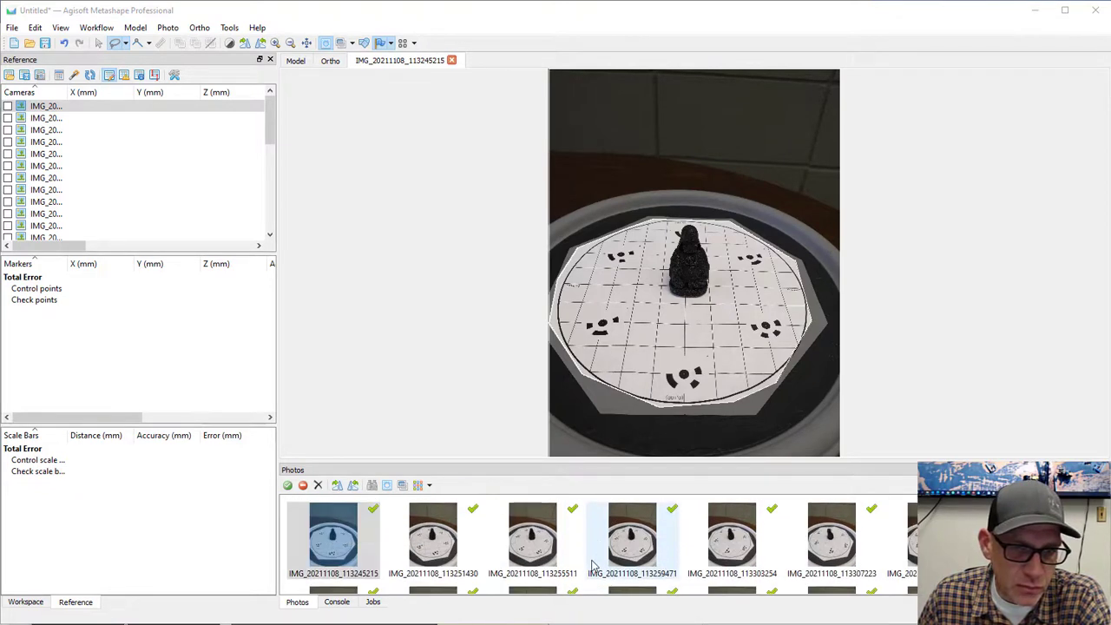
pyautogui.click(296, 62)
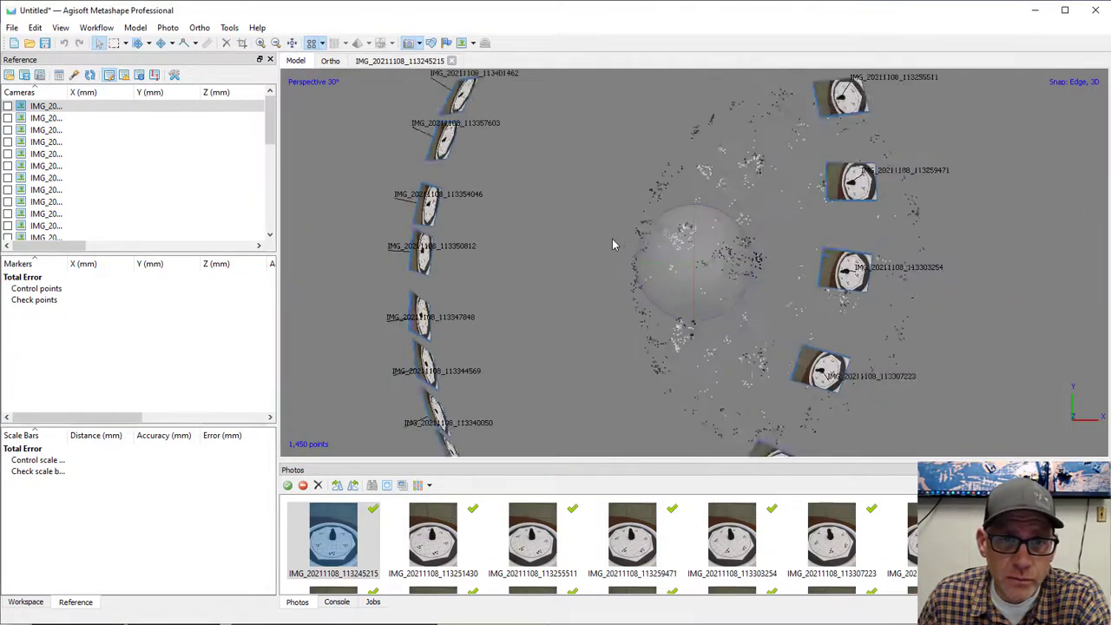
pyautogui.scroll(-5, 612, 239)
pyautogui.moveTo(636, 313); pyautogui.dragTo(667, 239)
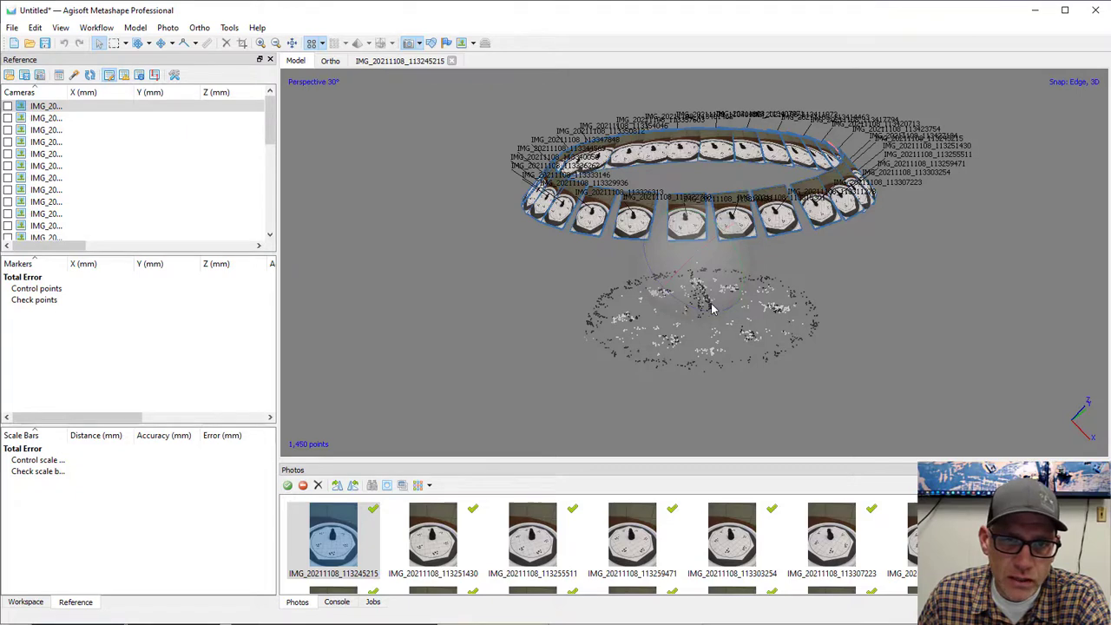
# Step: Examine the sparse tie points closely from the side and from above, and reset the 3D view to show all cameras
pyautogui.scroll(5, 712, 308)
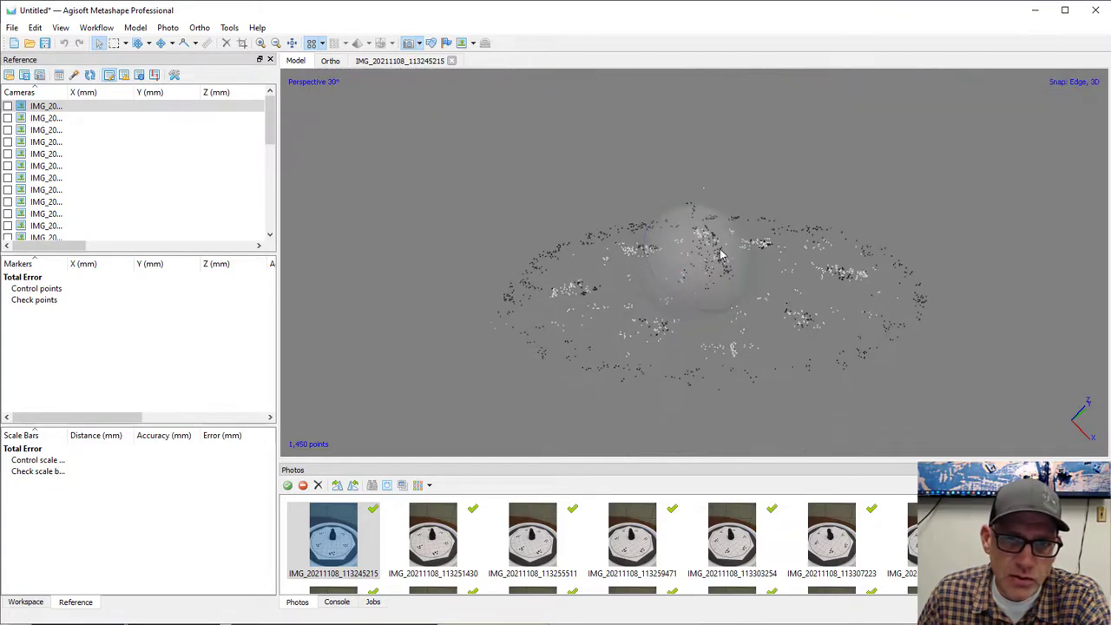
pyautogui.rightClick(696, 279)
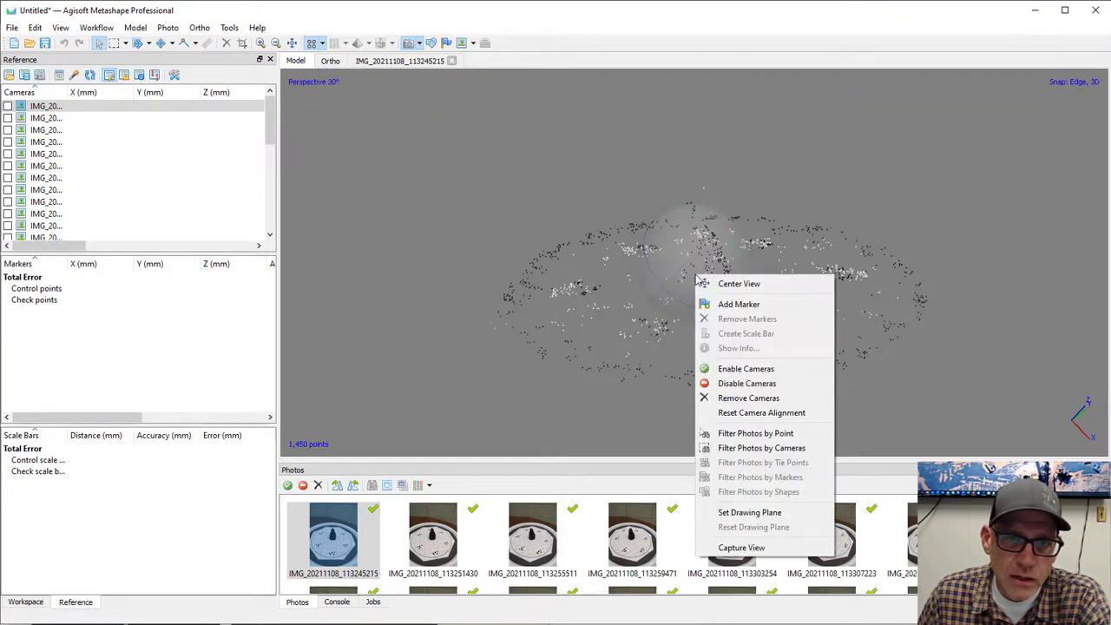
pyautogui.click(370, 247)
pyautogui.scroll(-5, 455, 245)
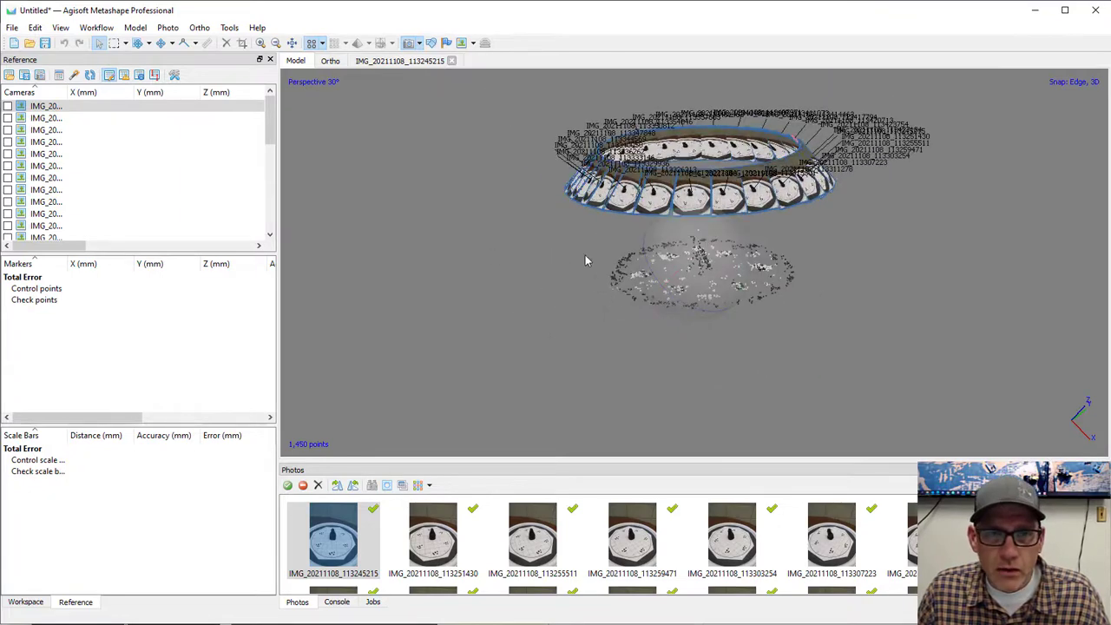
pyautogui.scroll(8, 578, 256)
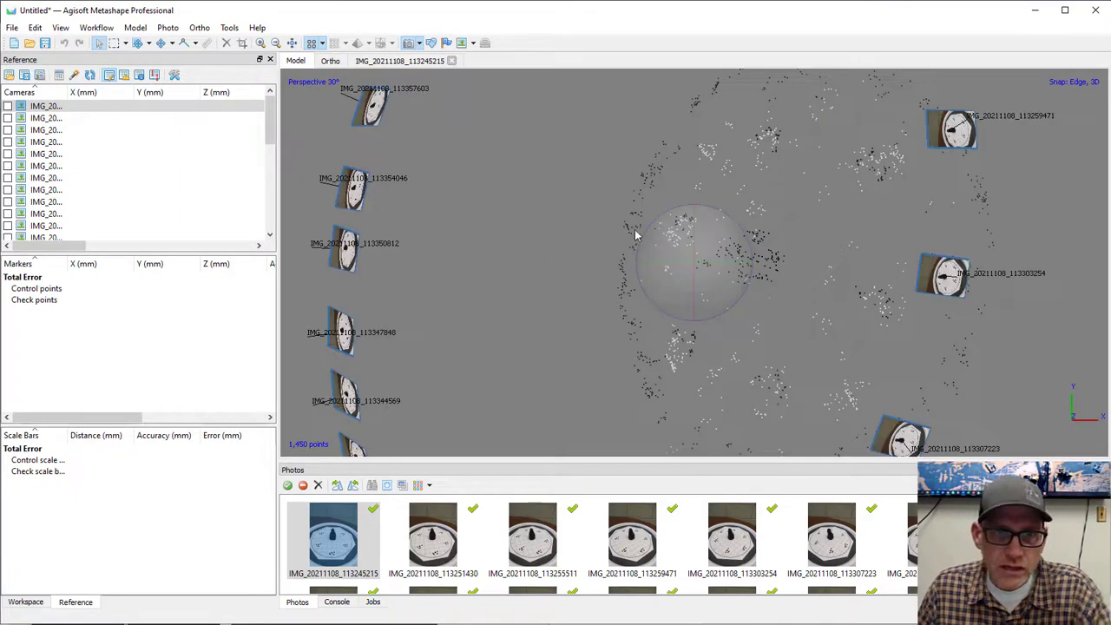
pyautogui.press('0')
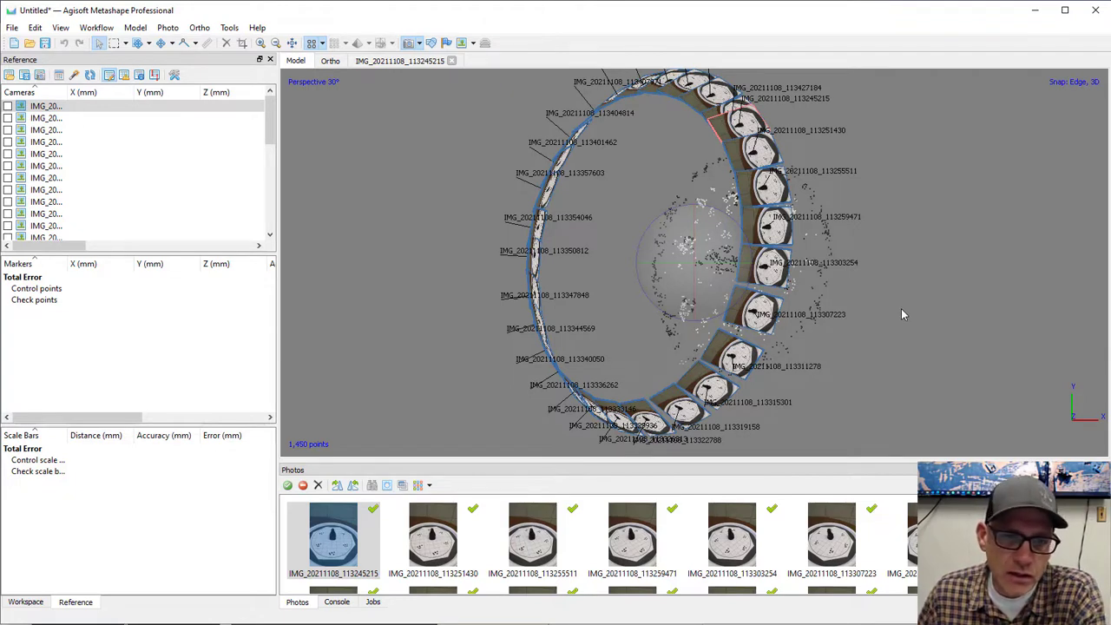
# Step: Open photo IMG_20211108_113251430 and detect Circular 12 bit markers with tolerance 100, ignoring masked image regions
pyautogui.doubleClick(437, 560)
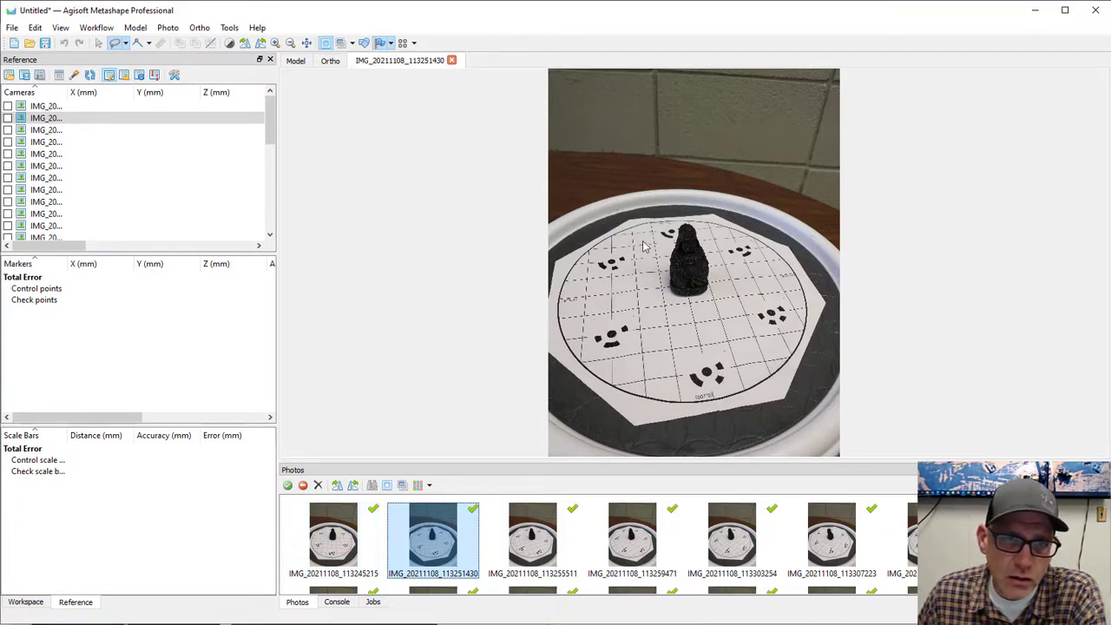
pyautogui.click(229, 29)
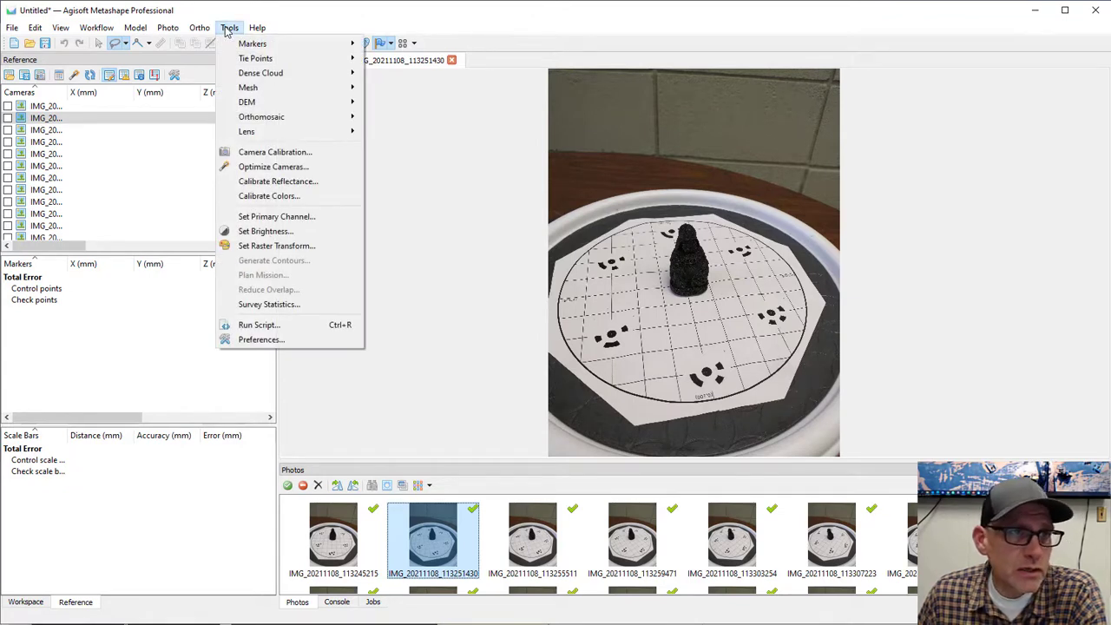
pyautogui.moveTo(291, 46)
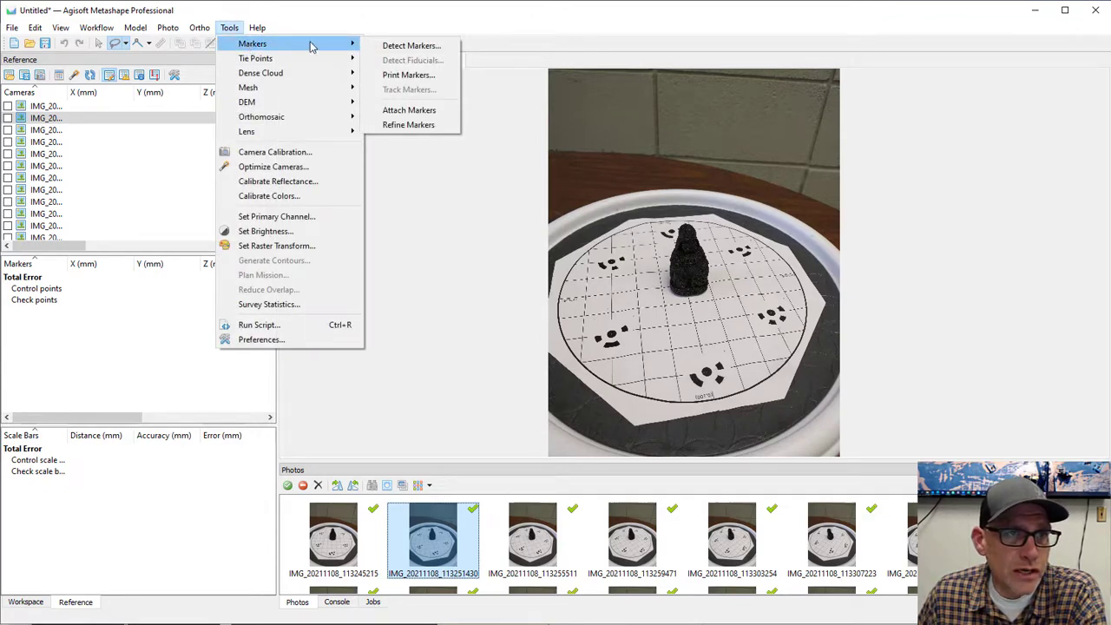
pyautogui.click(408, 47)
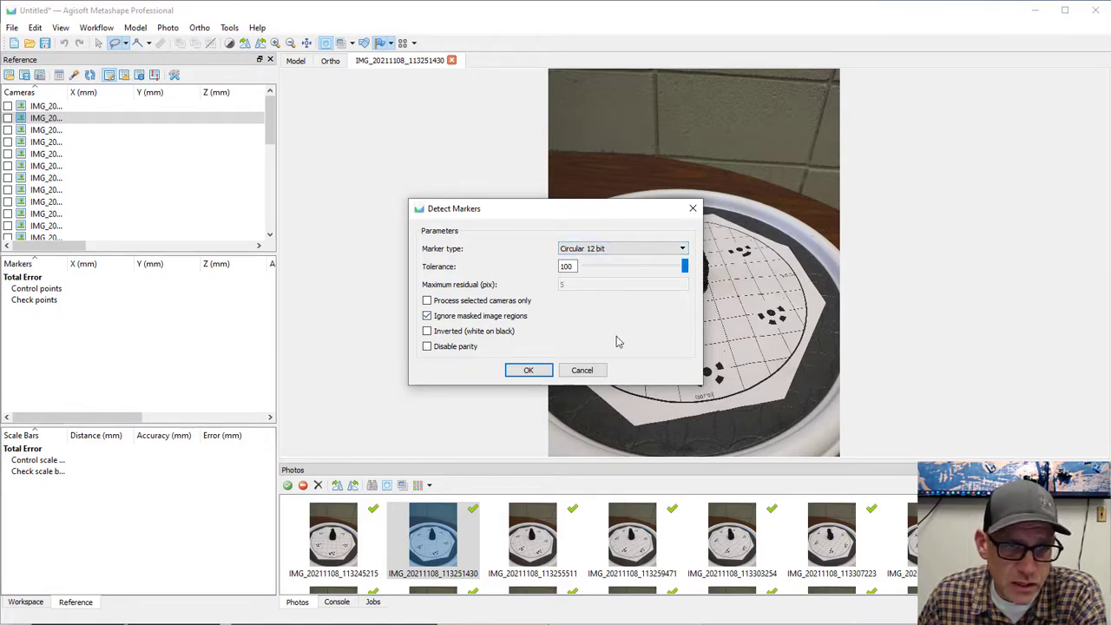
pyautogui.click(530, 371)
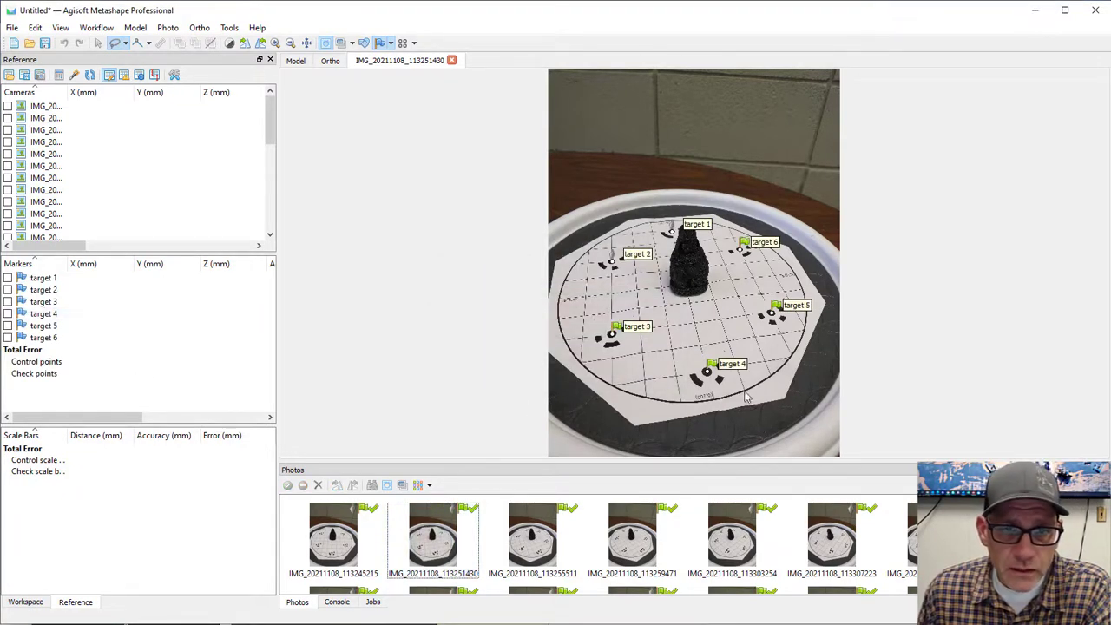
# Step: Check how precisely the target 4 marker sits on the centre of its printed circle
pyautogui.scroll(6, 708, 376)
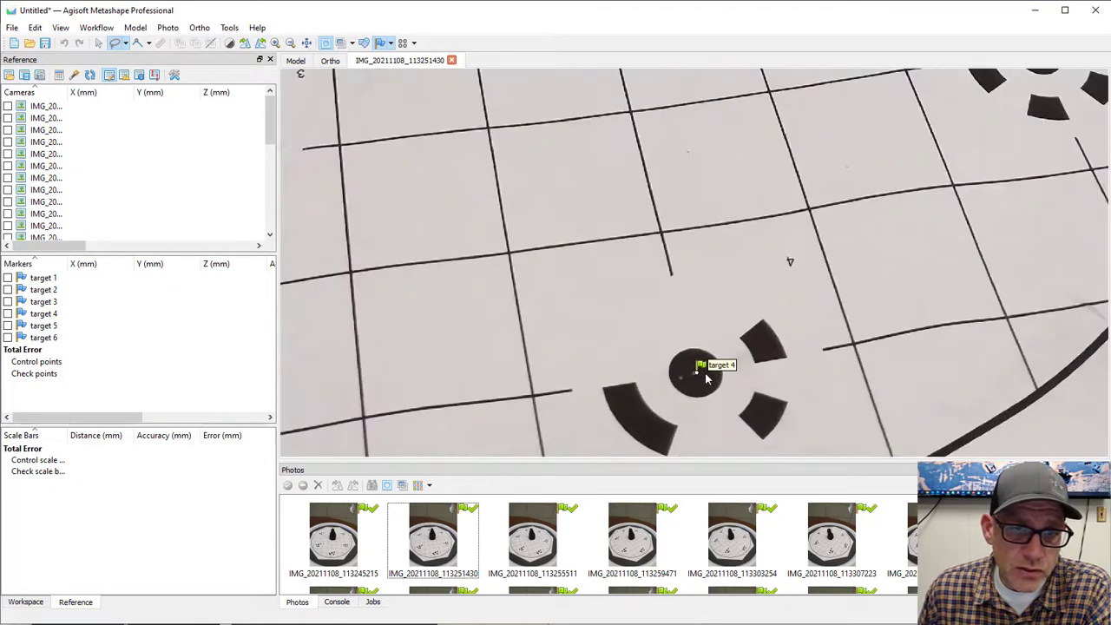
pyautogui.scroll(2, 697, 376)
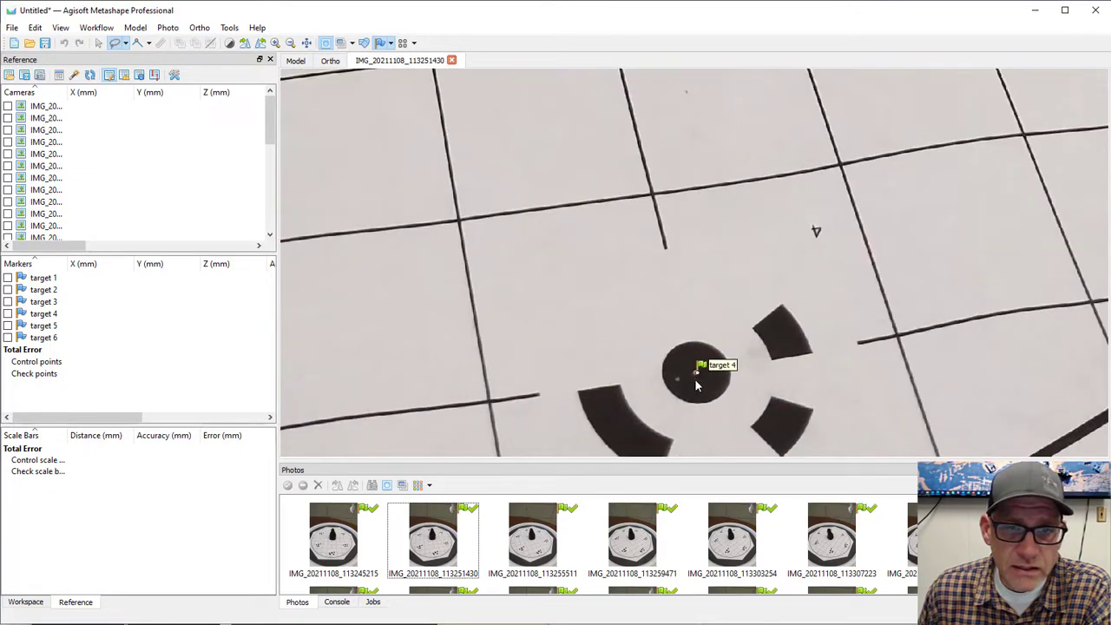
pyautogui.scroll(-8, 698, 375)
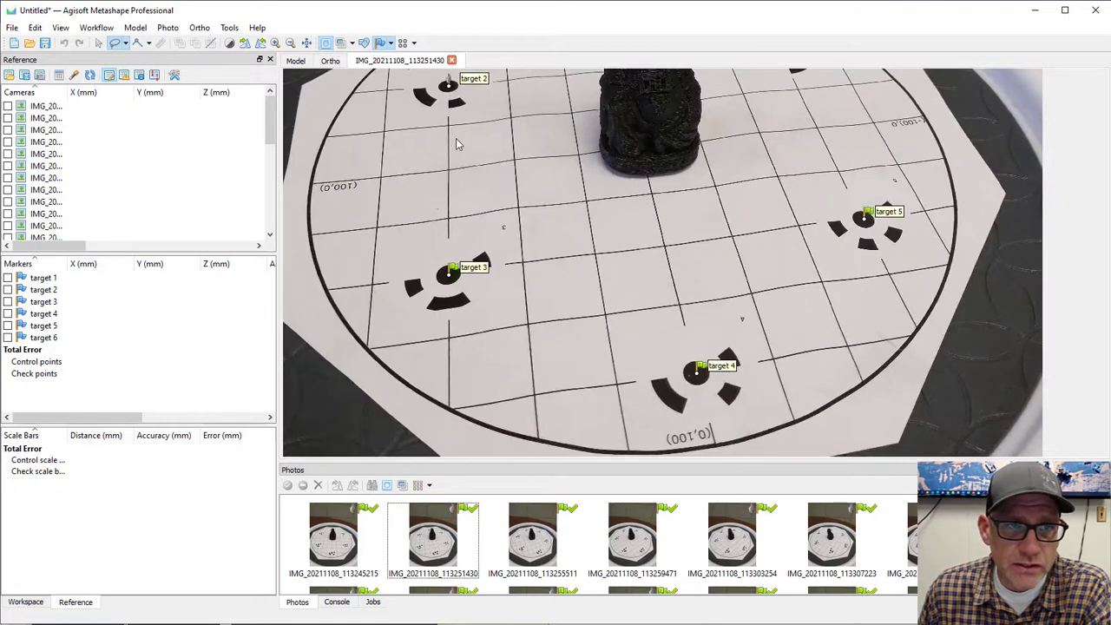
# Step: Switch from lasso selection to the navigation tool and pin the target 2 marker at the centre of its printed circle
pyautogui.click(460, 144)
pyautogui.click(636, 319)
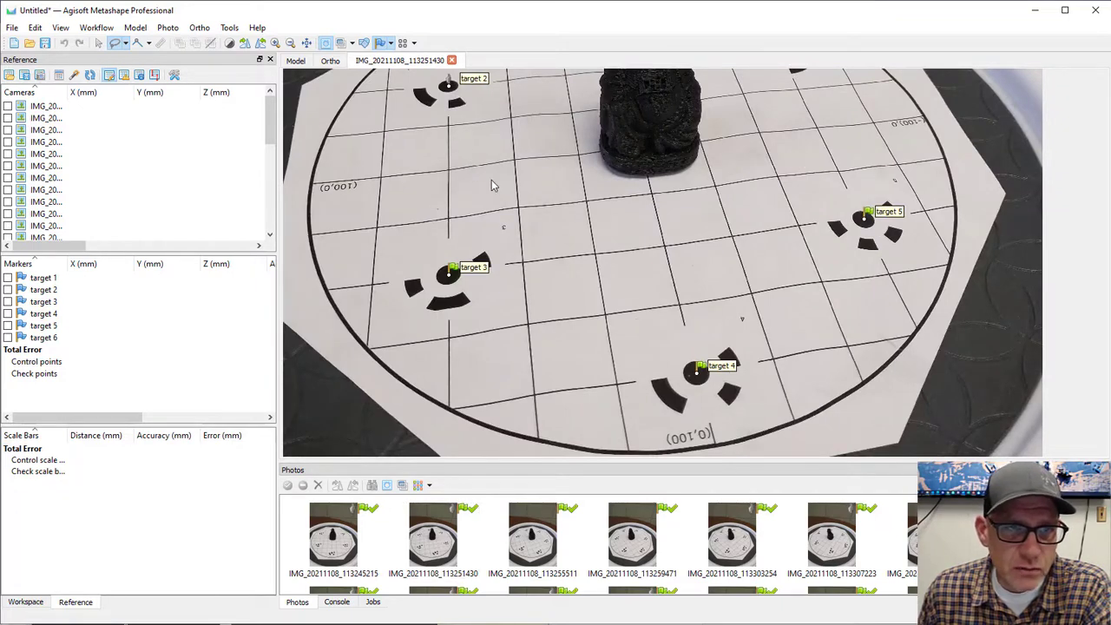
pyautogui.scroll(5, 445, 83)
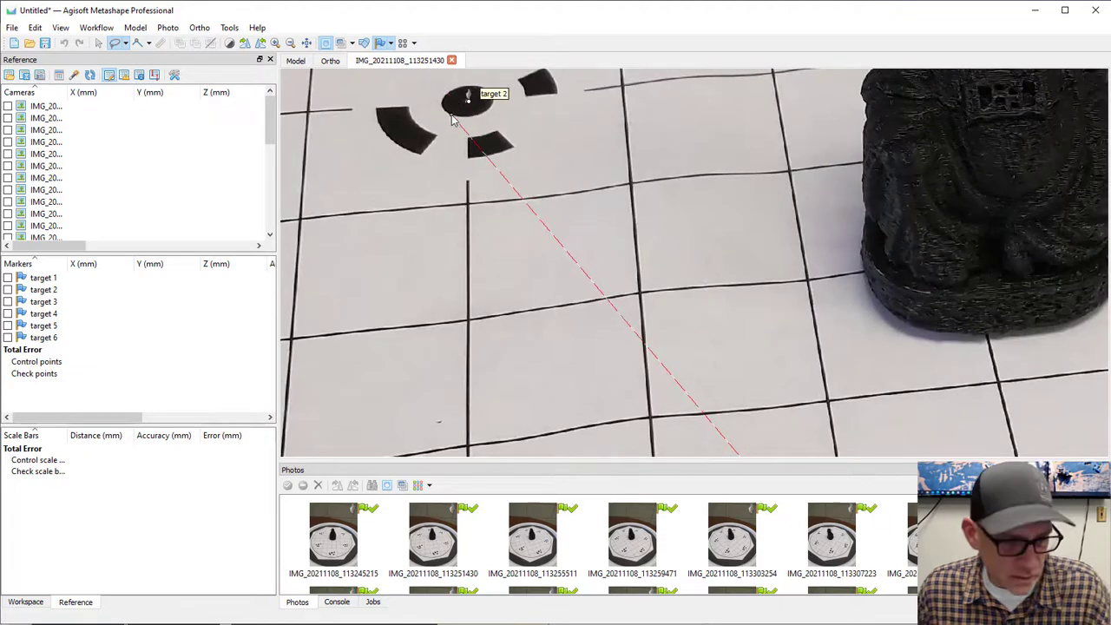
pyautogui.click(99, 43)
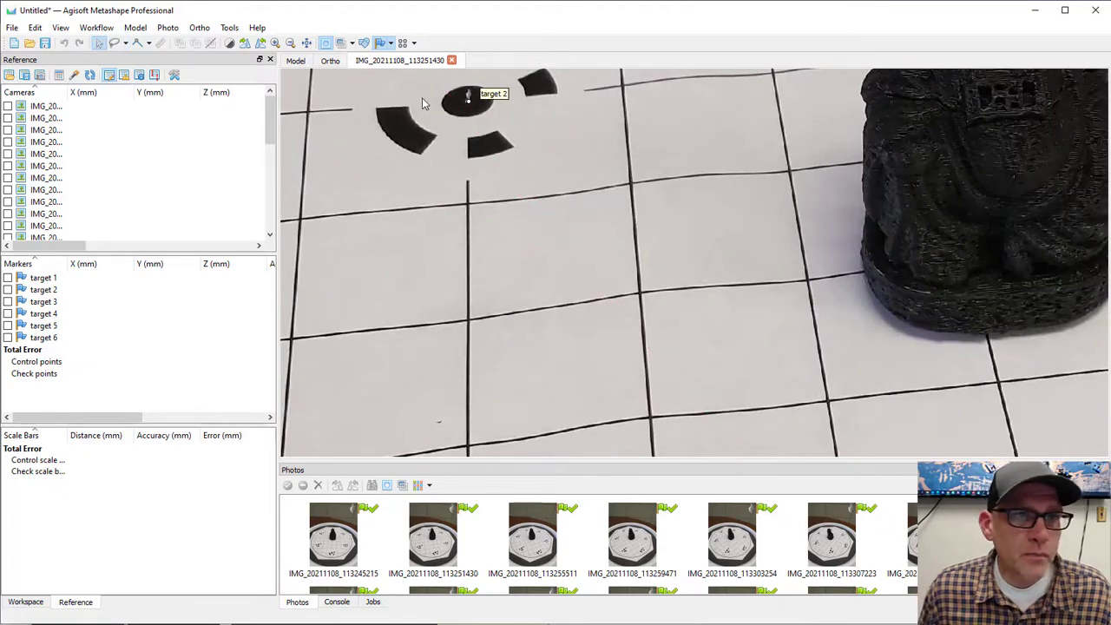
pyautogui.scroll(3, 468, 116)
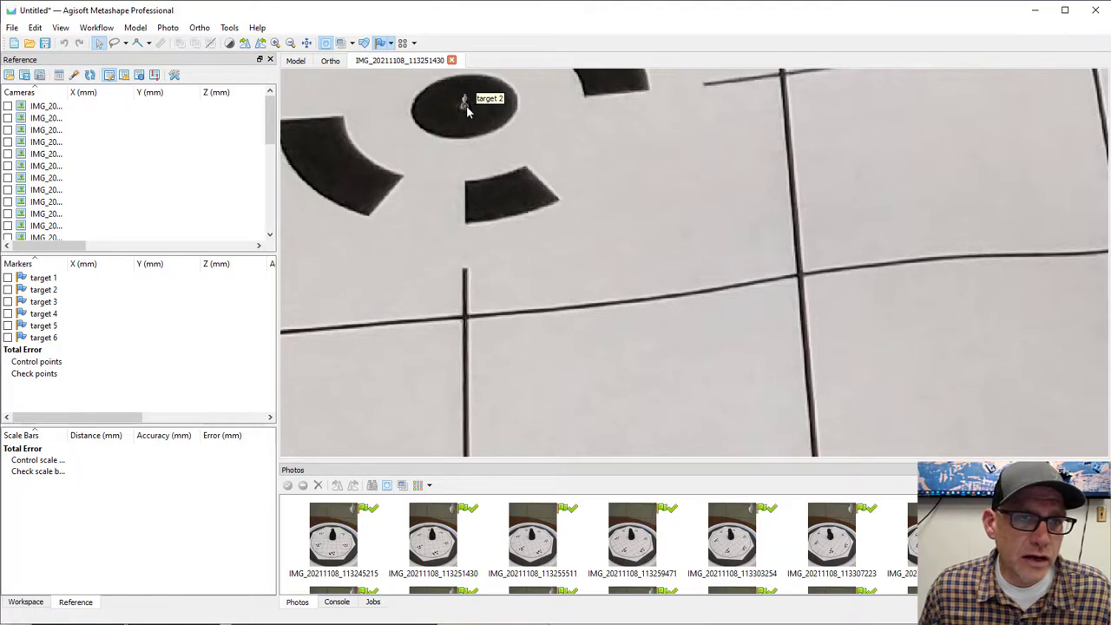
pyautogui.moveTo(466, 108); pyautogui.dragTo(466, 111)
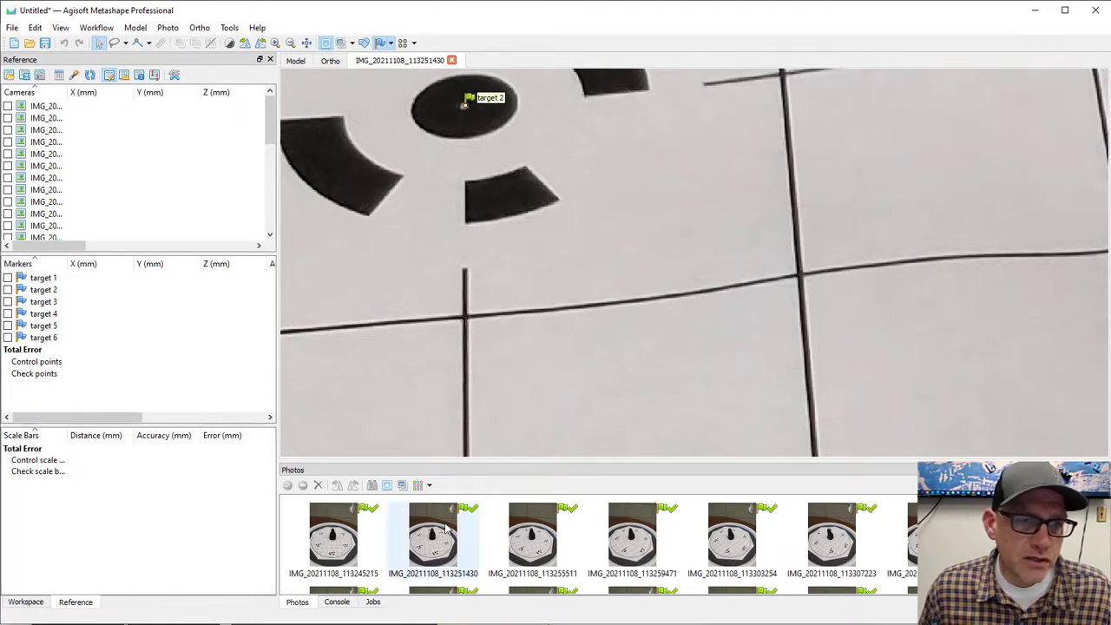
# Step: Pin the target 1 marker behind the figurine at the centre of its printed circle
pyautogui.scroll(-5, 526, 310)
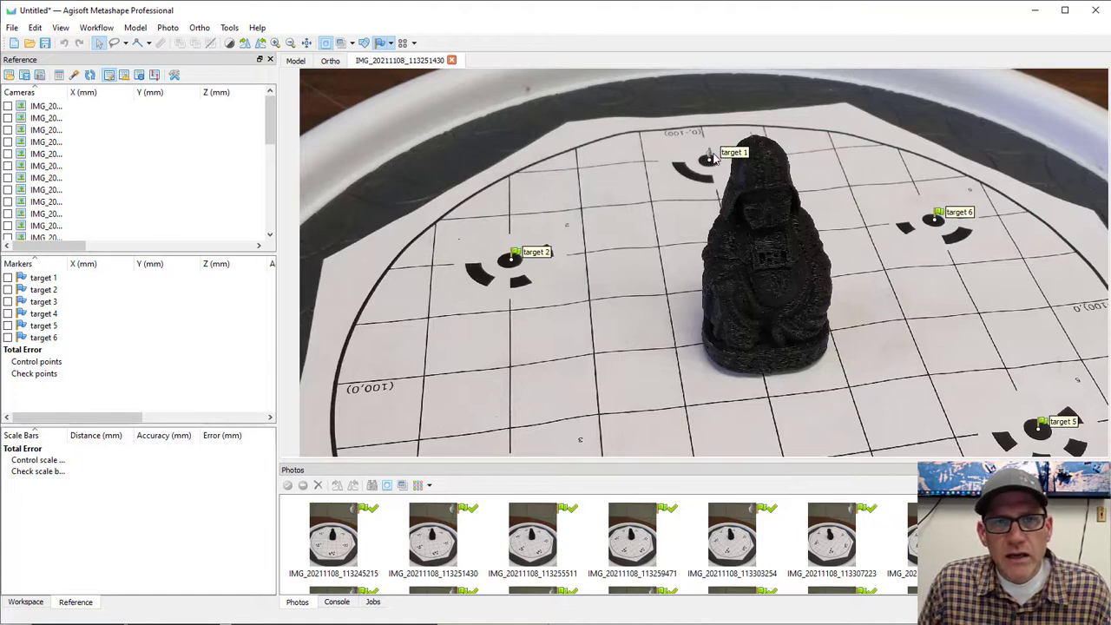
pyautogui.scroll(3, 708, 165)
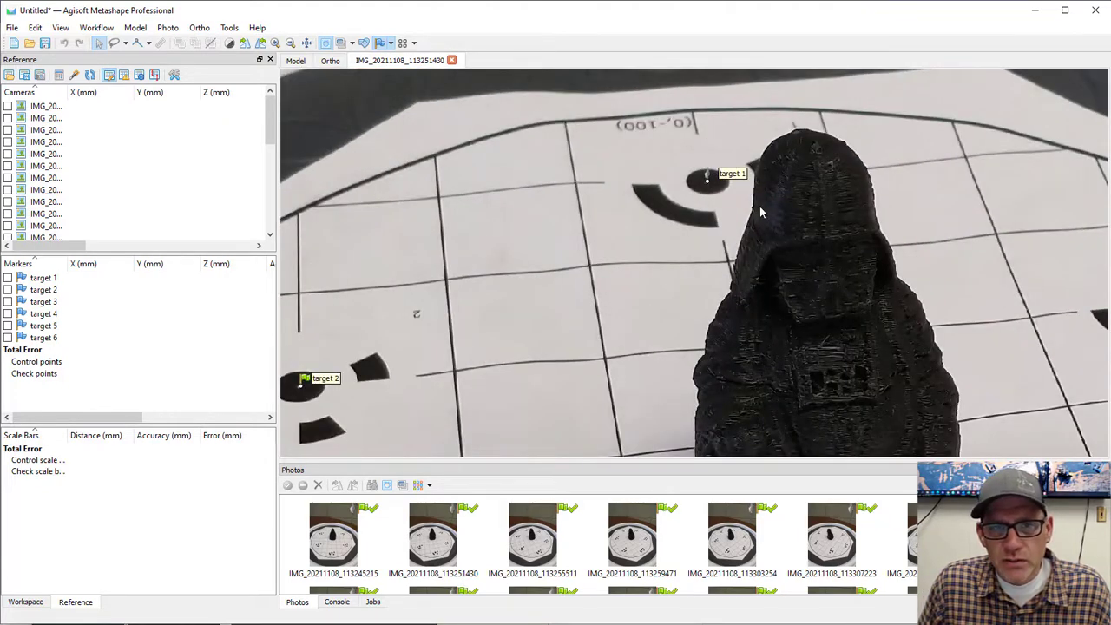
pyautogui.scroll(1, 697, 176)
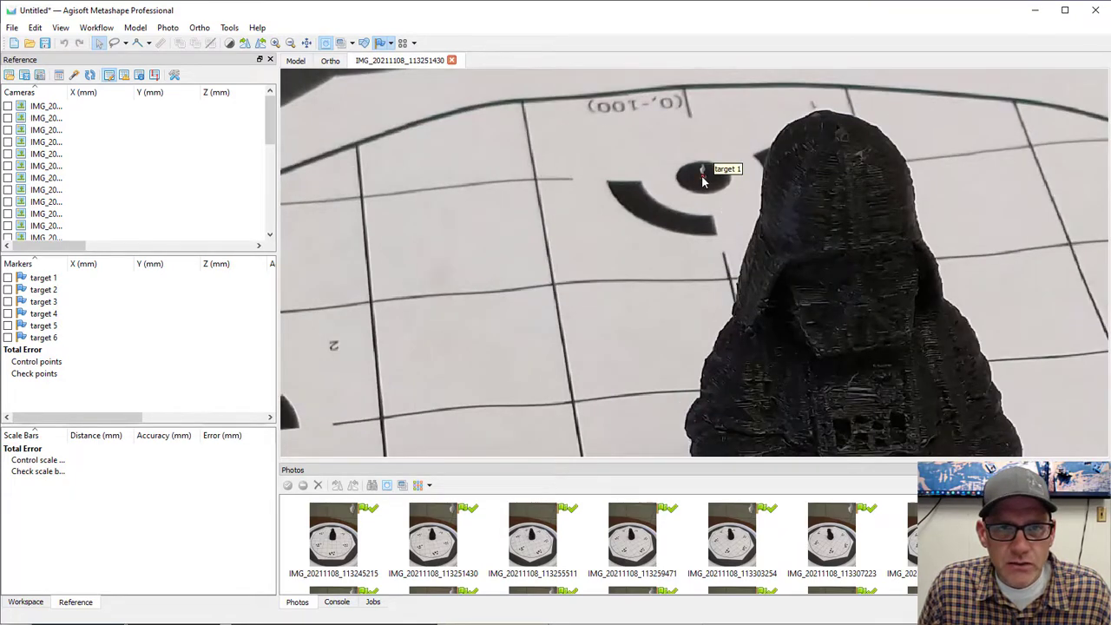
pyautogui.scroll(-3, 710, 213)
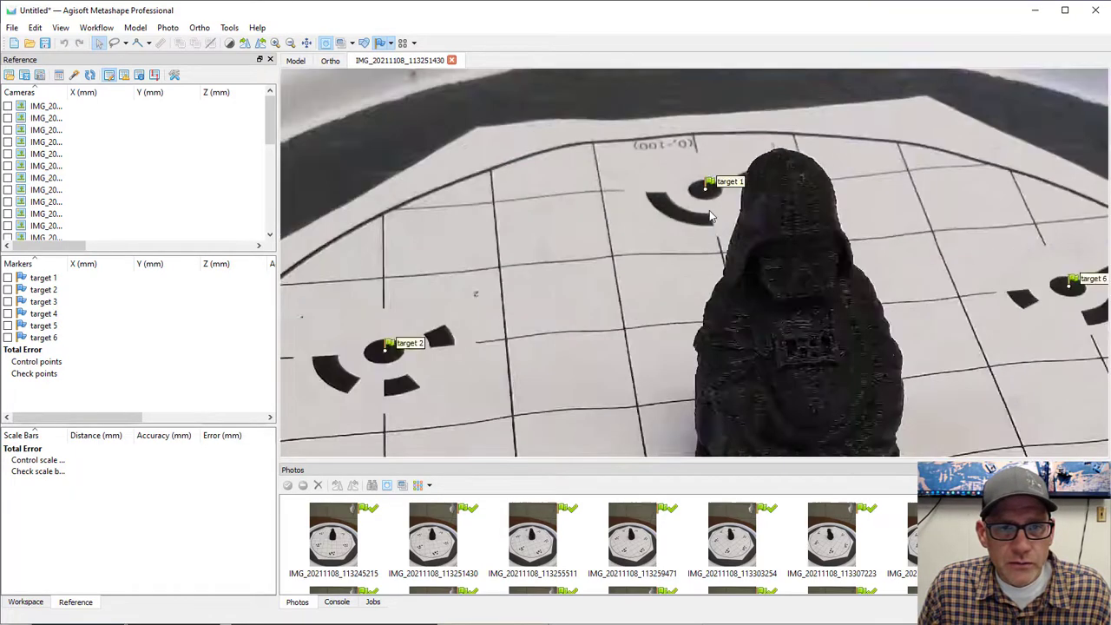
# Step: Check the marker placement in photos IMG_20211108_113311278 and IMG_20211108_113326313
pyautogui.doubleClick(902, 538)
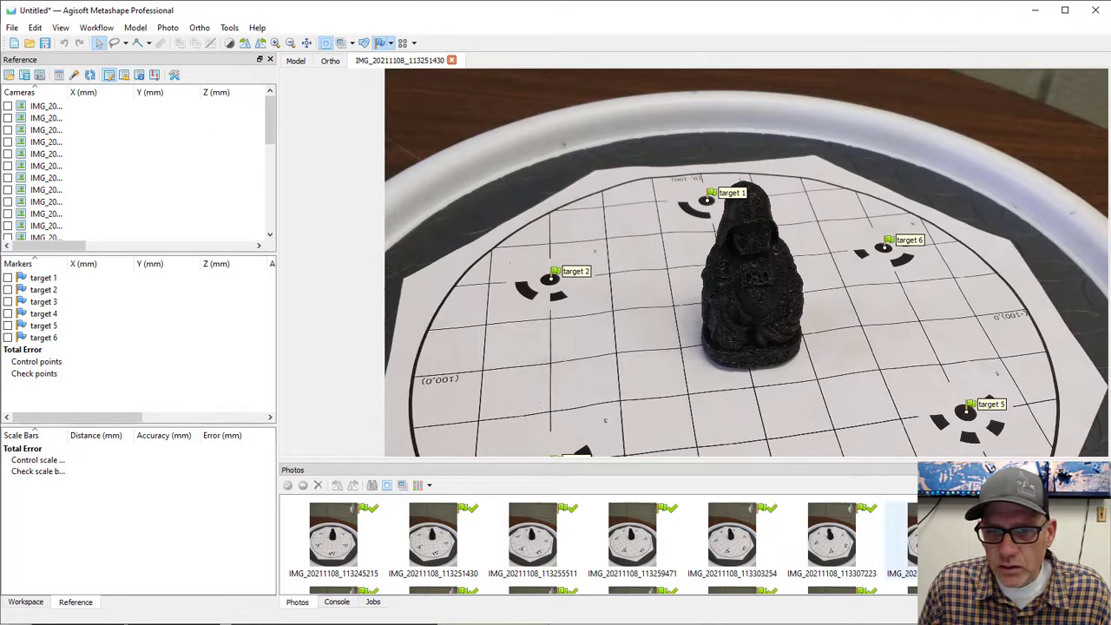
pyautogui.scroll(-5, 808, 314)
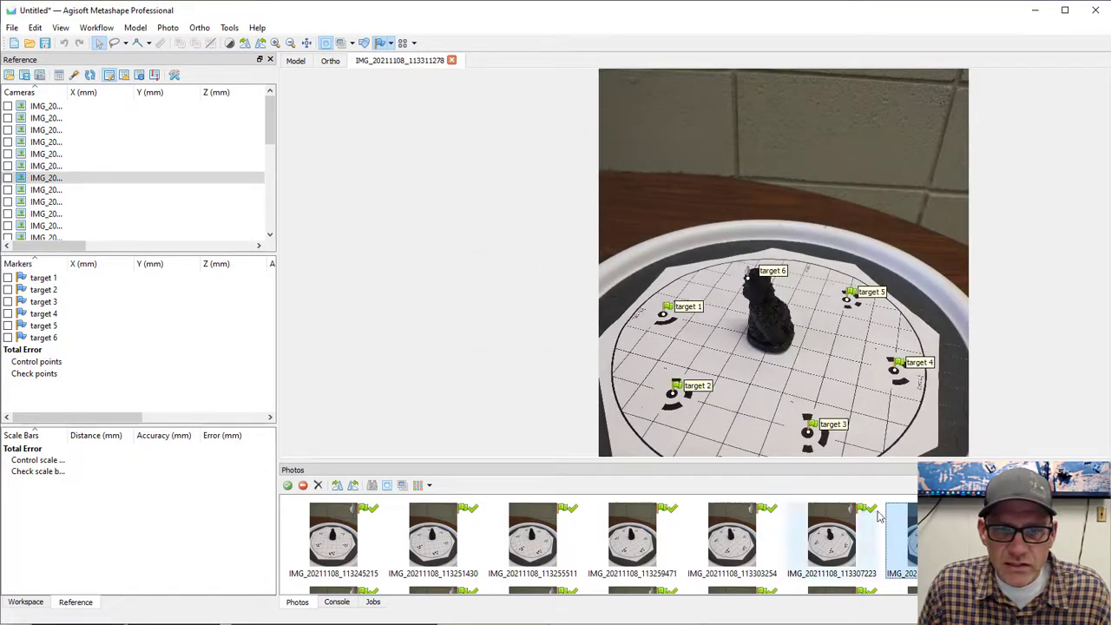
pyautogui.scroll(-1, 547, 584)
pyautogui.doubleClick(543, 521)
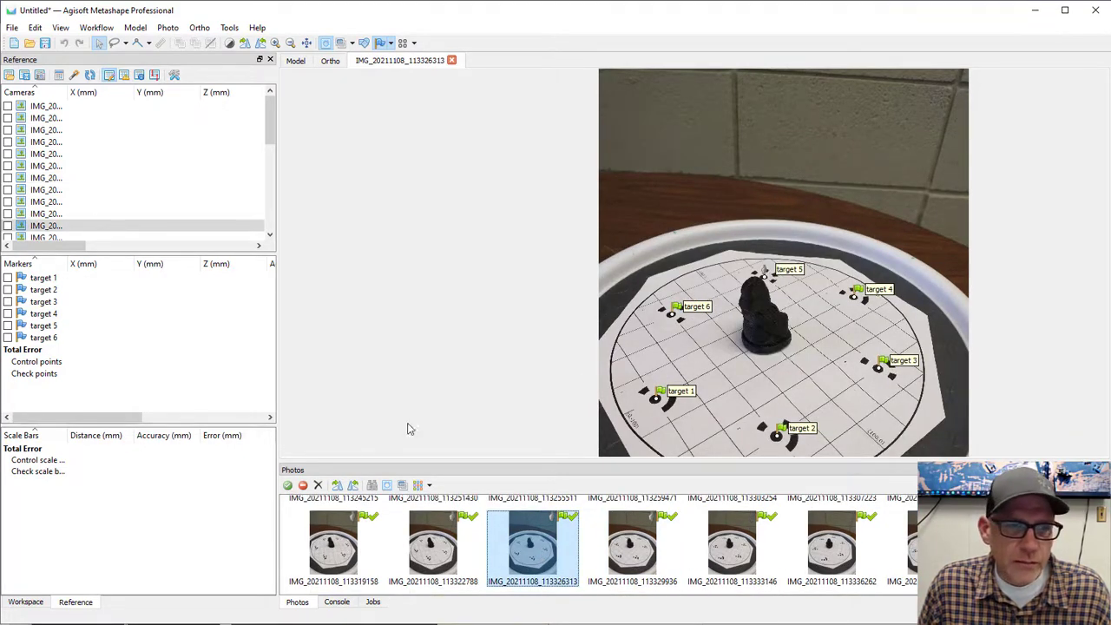
pyautogui.scroll(1, 395, 545)
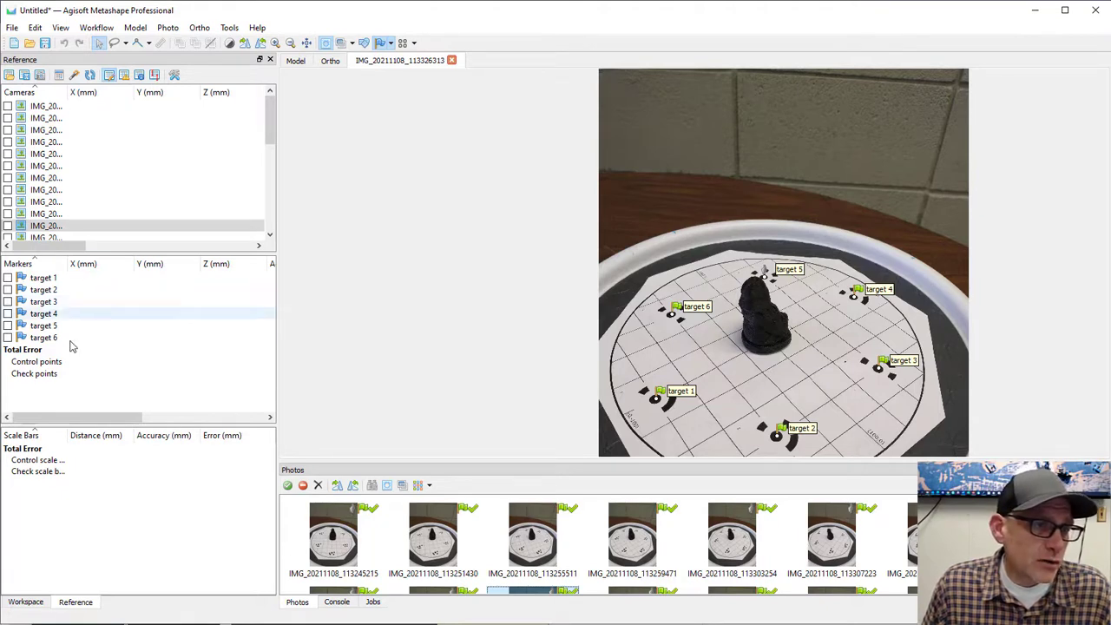
# Step: Import the marker coordinates from turntable_targets_Metashape_Markers.csv as comma-delimited data from row 2, using Local Coordinates (mm)
pyautogui.click(8, 77)
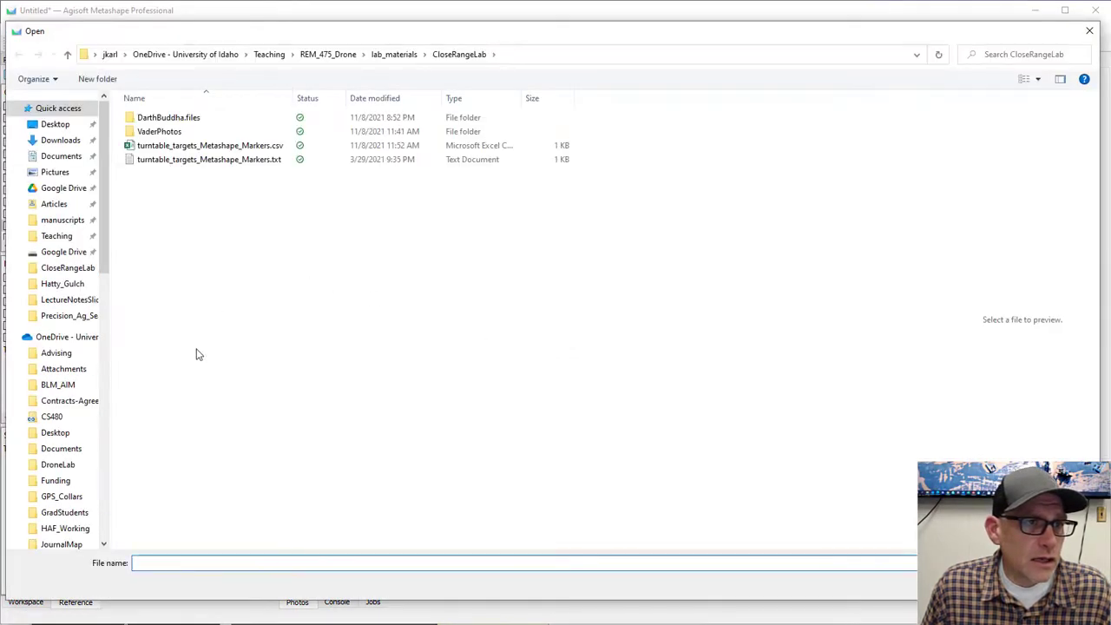
pyautogui.click(174, 149)
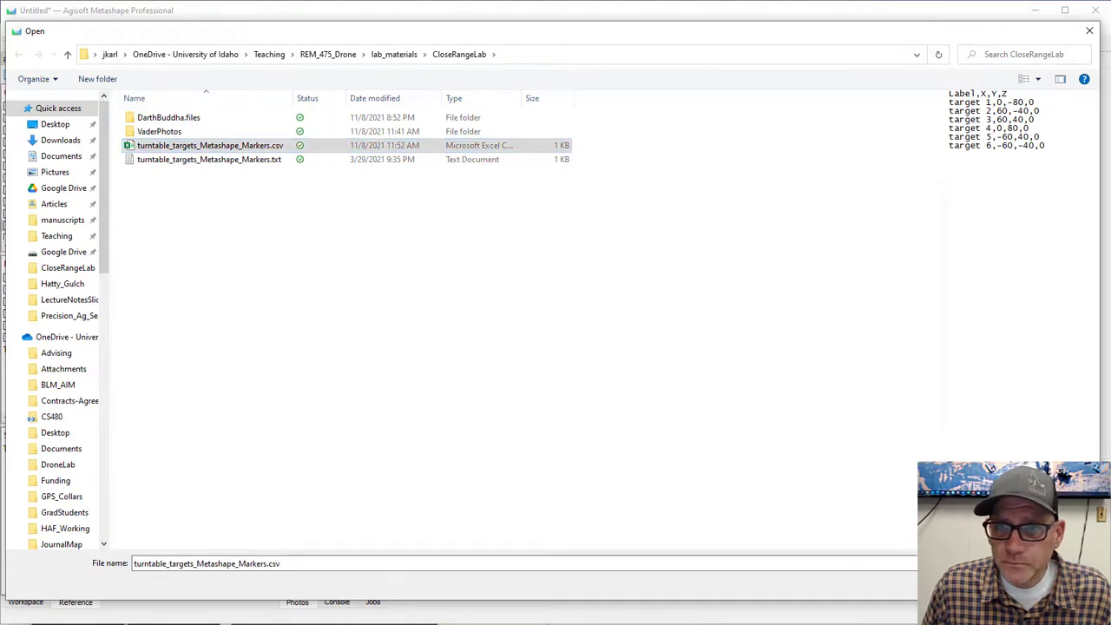
pyautogui.click(936, 603)
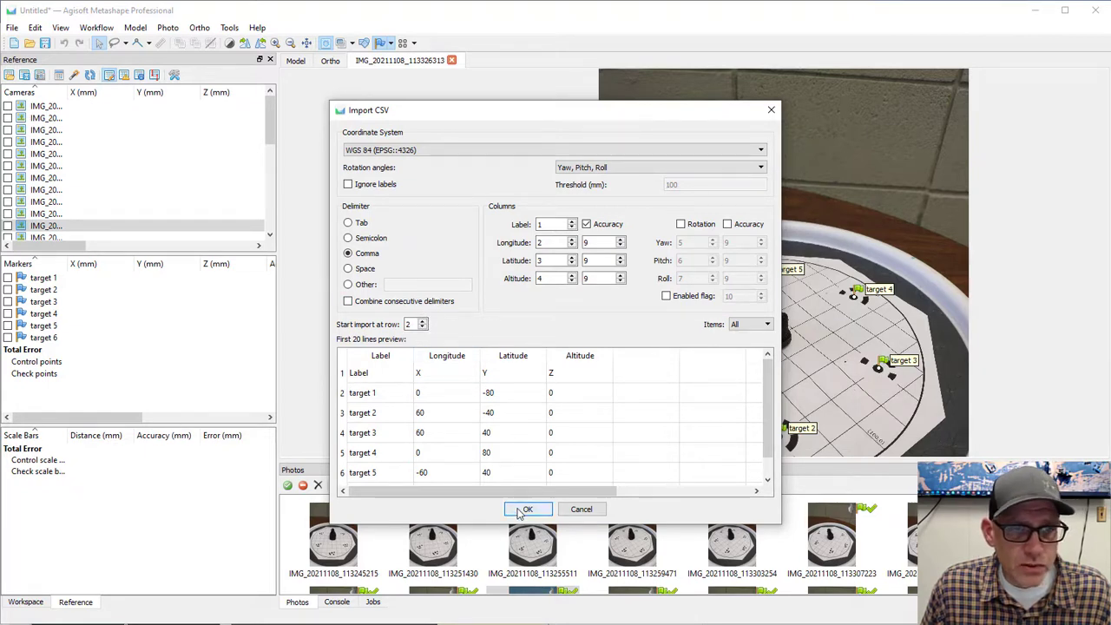
pyautogui.click(534, 151)
pyautogui.click(411, 178)
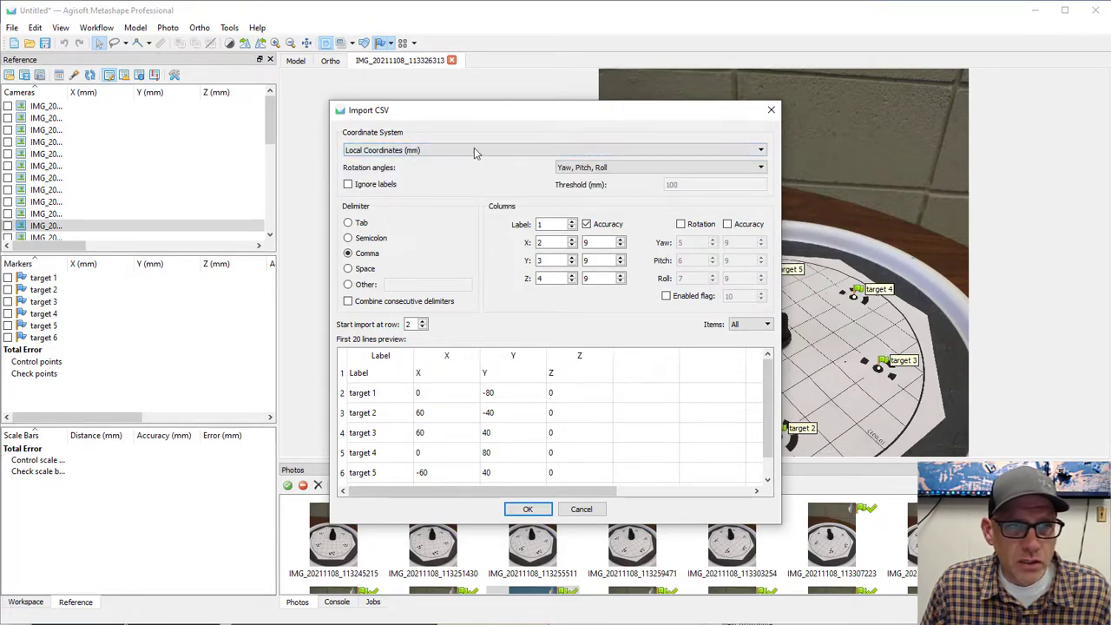
pyautogui.click(529, 509)
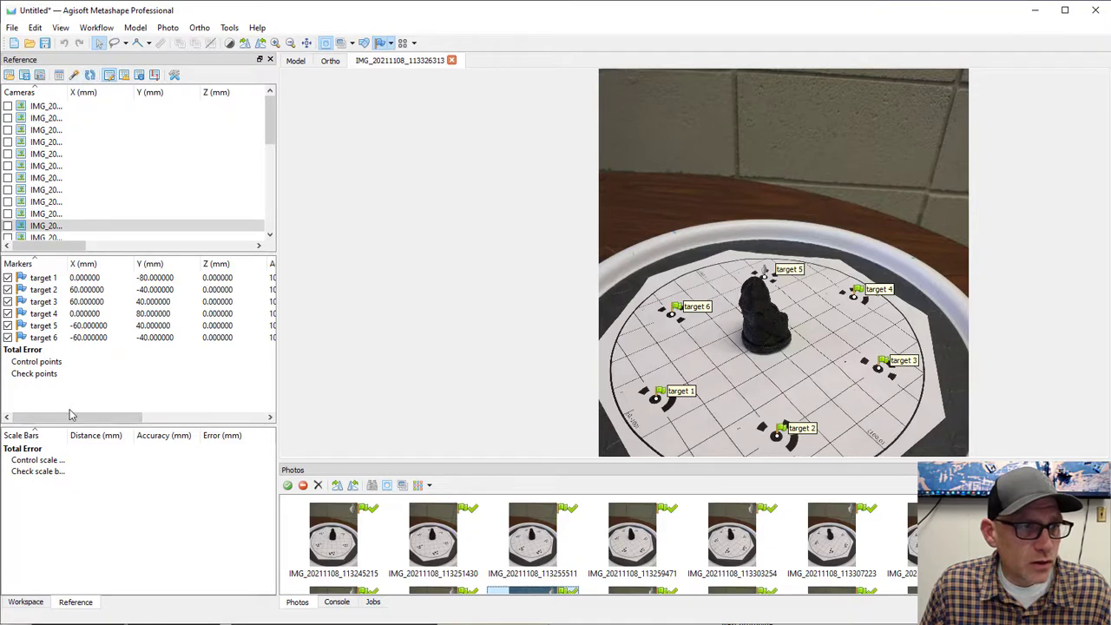
# Step: Review the markers' accuracy, error and projection values, and examine the orientation of the points and cameras in the 3D model view
pyautogui.moveTo(74, 418); pyautogui.dragTo(162, 420)
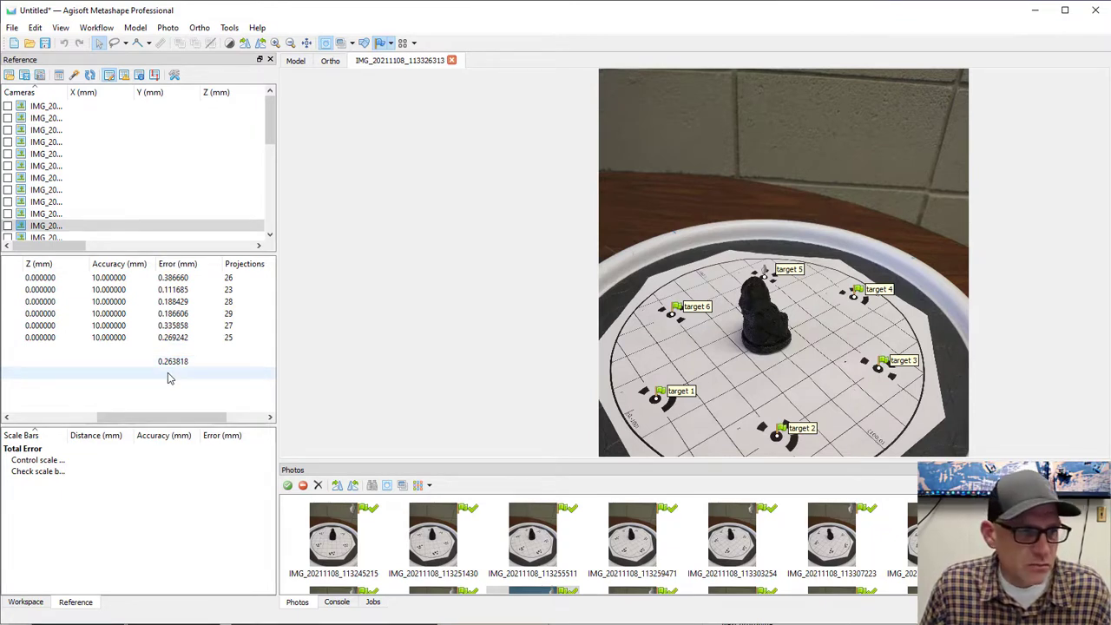
pyautogui.moveTo(168, 421); pyautogui.dragTo(78, 421)
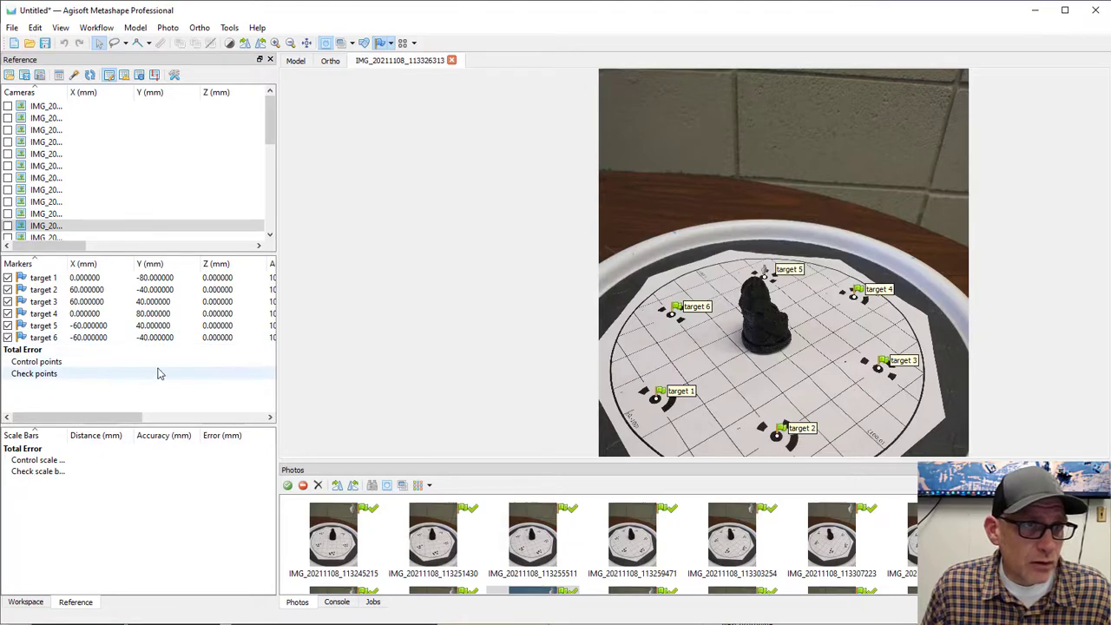
pyautogui.click(296, 63)
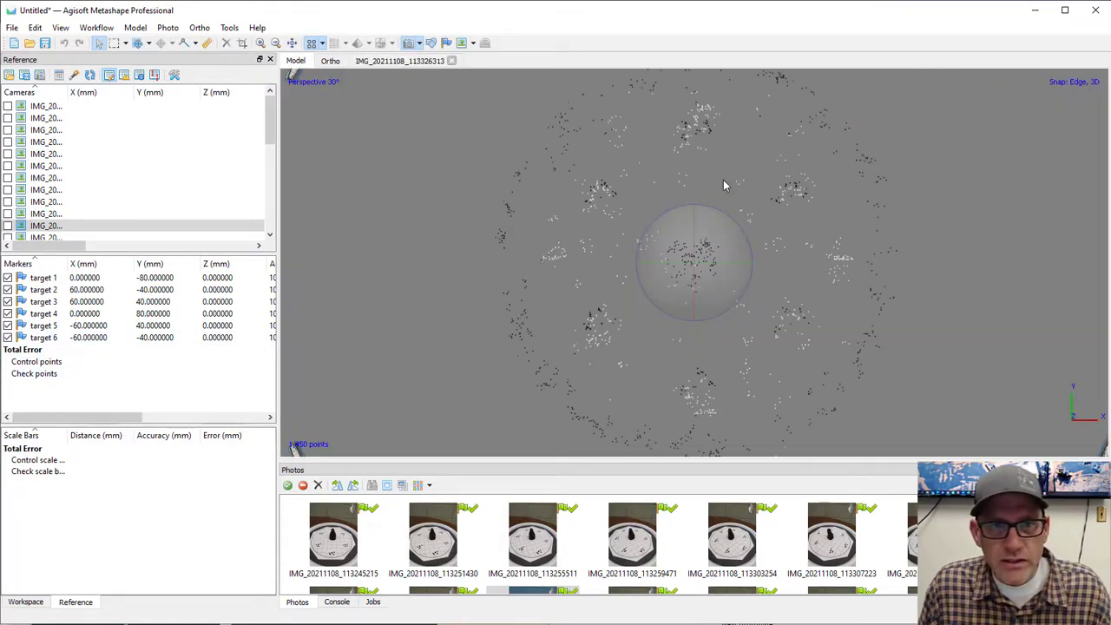
pyautogui.scroll(-5, 715, 235)
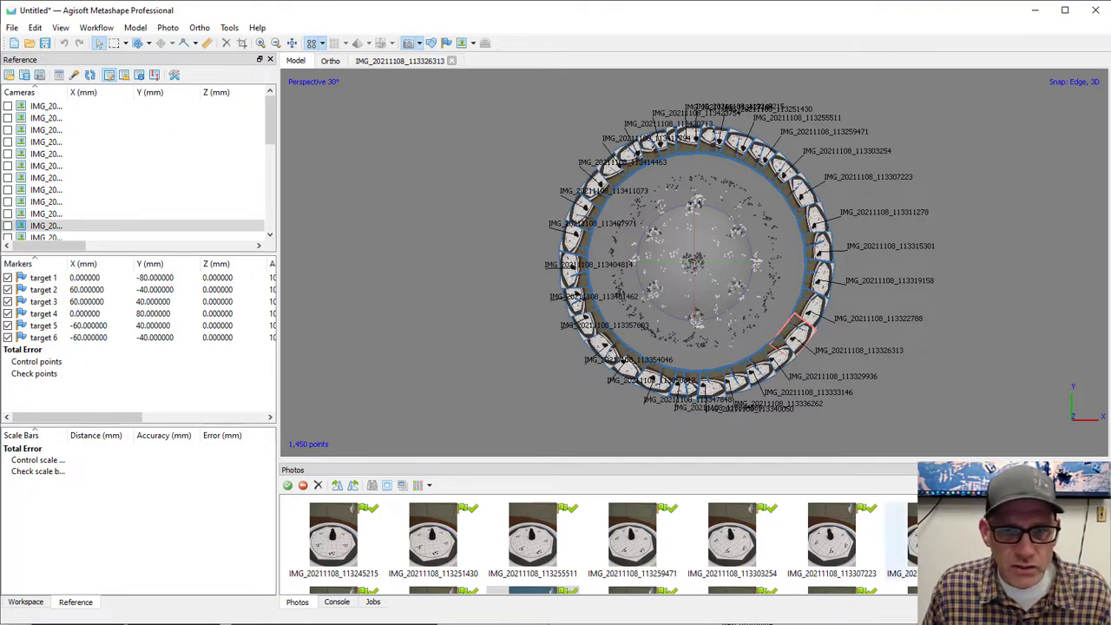
# Step: Hide the cameras and shrink the reconstruction region in plan to a small area closely surrounding the figurine
pyautogui.click(998, 556)
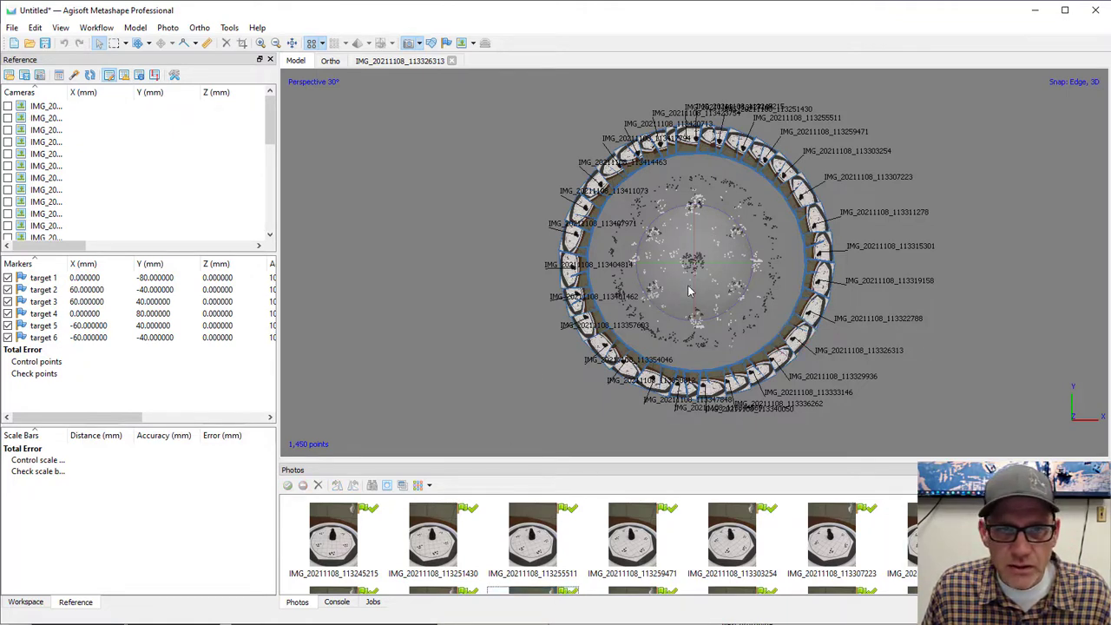
pyautogui.moveTo(694, 290)
pyautogui.mouseDown()
pyautogui.moveTo(688, 211)
pyautogui.moveTo(686, 261)
pyautogui.moveTo(686, 219)
pyautogui.moveTo(684, 240)
pyautogui.moveTo(711, 280)
pyautogui.mouseUp()
pyautogui.scroll(5, 684, 241)
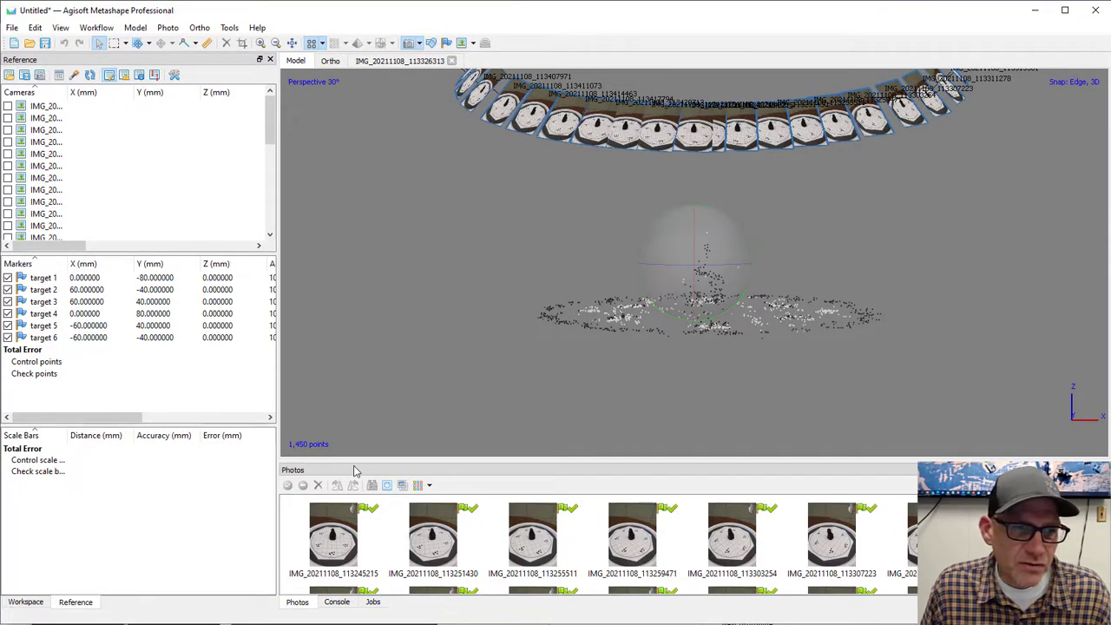
pyautogui.moveTo(694, 290)
pyautogui.mouseDown()
pyautogui.moveTo(681, 380)
pyautogui.moveTo(695, 269)
pyautogui.moveTo(692, 295)
pyautogui.mouseUp()
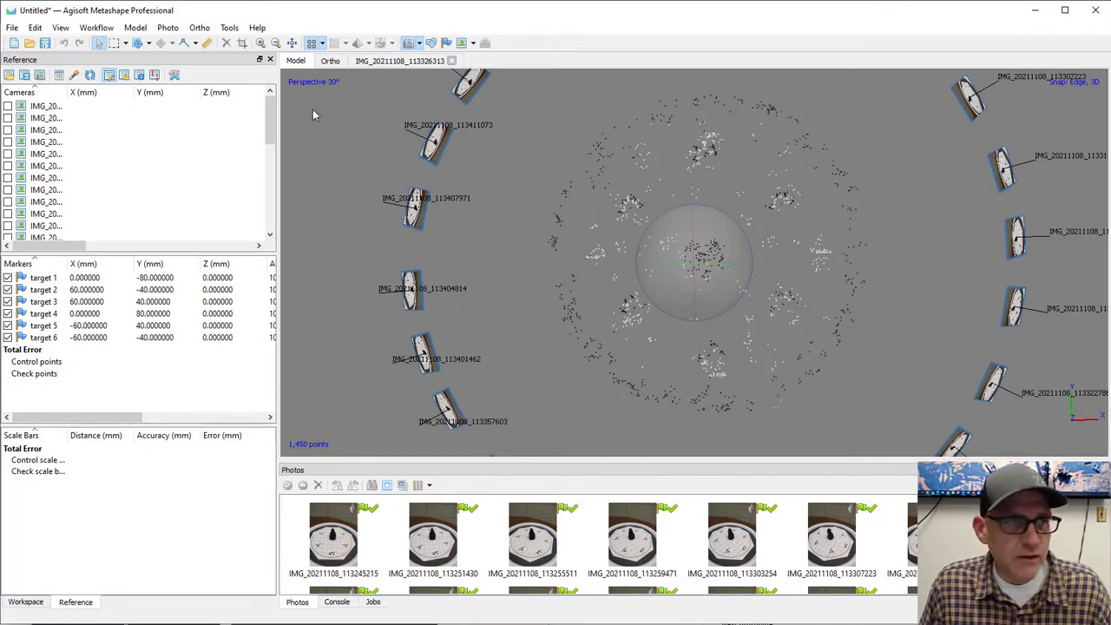
pyautogui.click(149, 42)
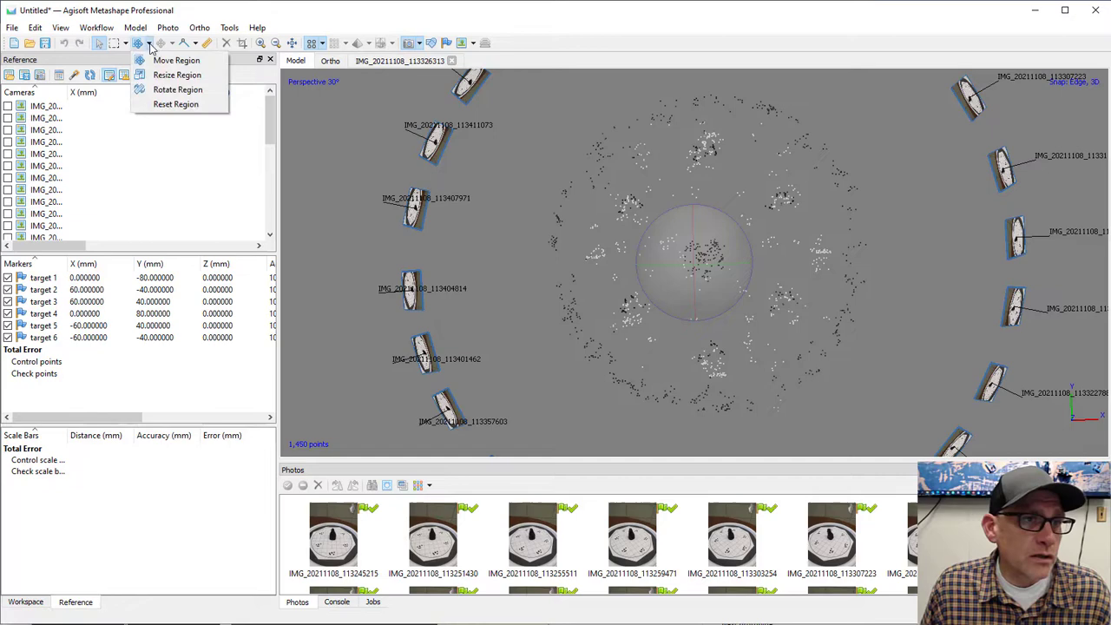
pyautogui.click(157, 80)
pyautogui.scroll(-4, 554, 241)
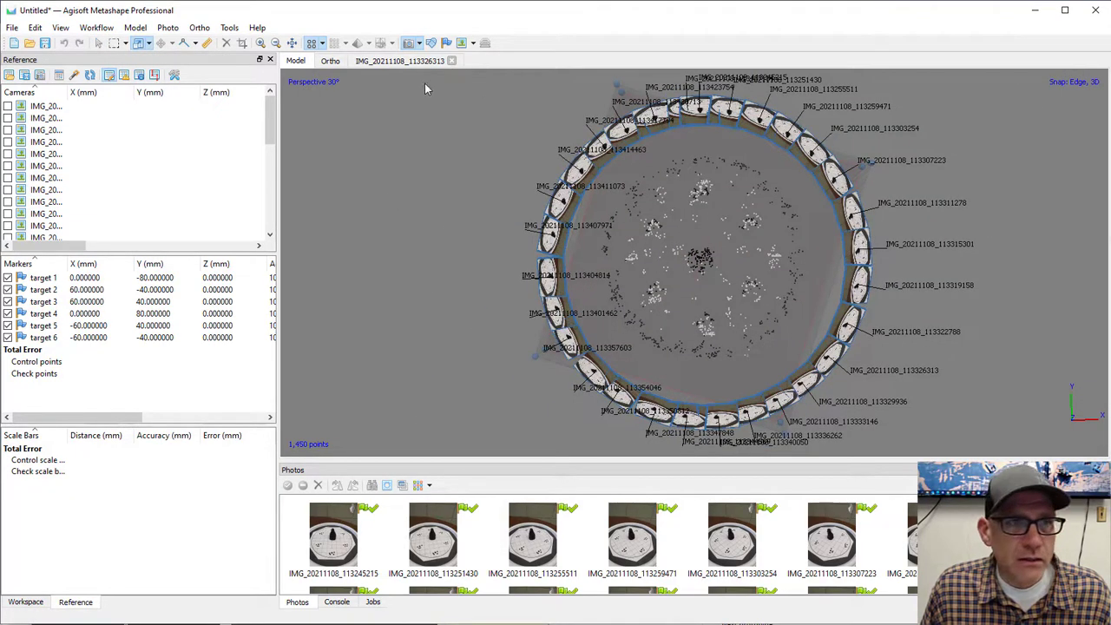
pyautogui.click(408, 42)
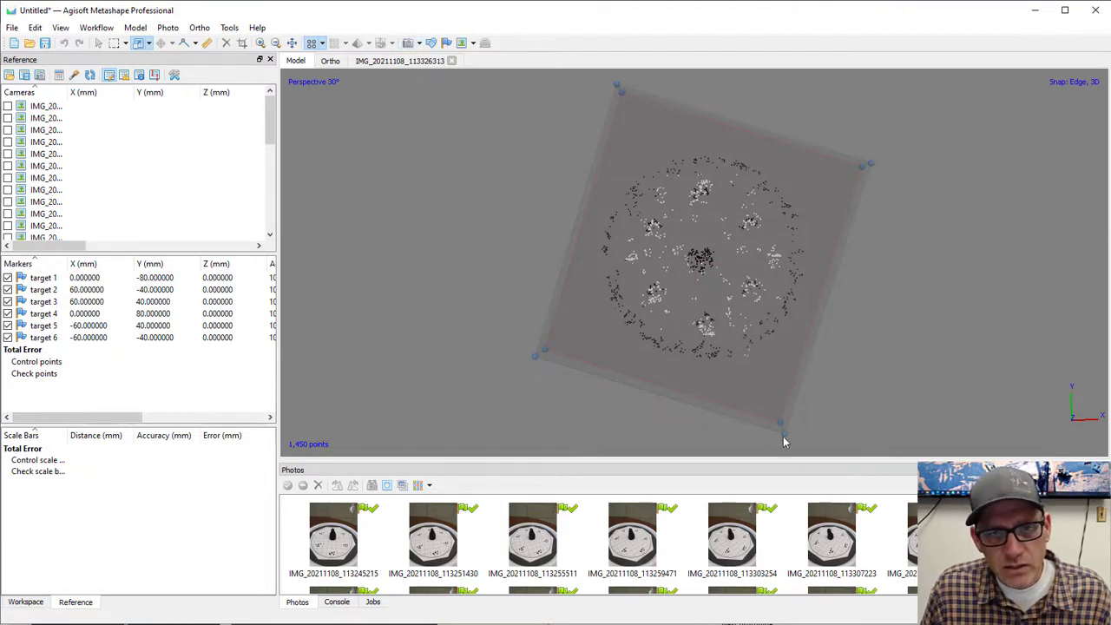
pyautogui.moveTo(784, 434); pyautogui.dragTo(728, 306)
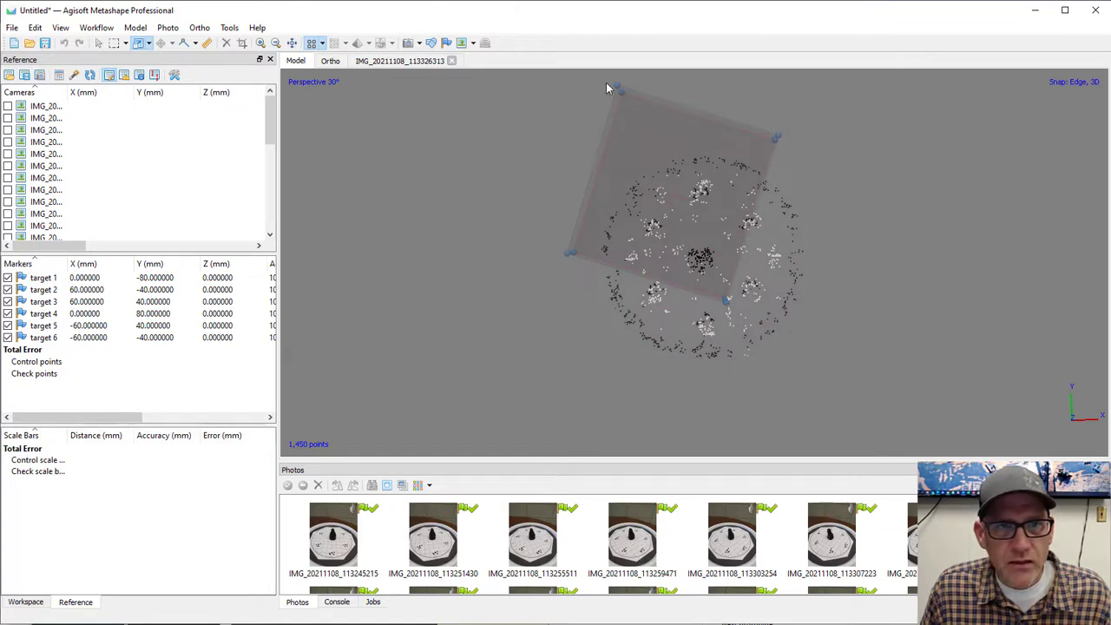
pyautogui.moveTo(618, 91); pyautogui.dragTo(680, 225)
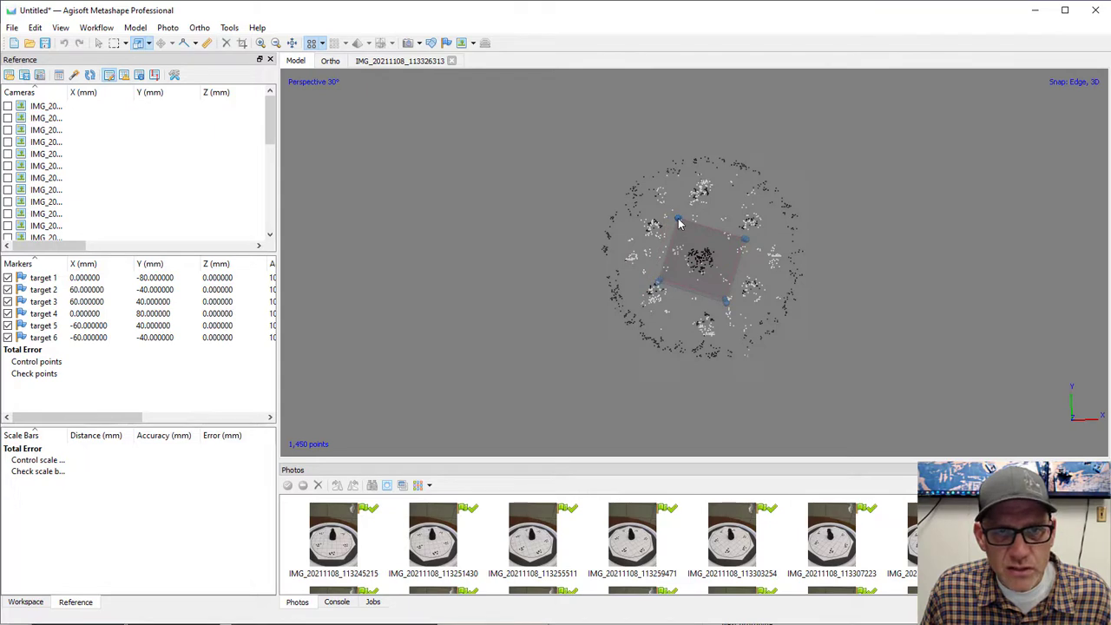
pyautogui.moveTo(747, 248); pyautogui.dragTo(742, 247)
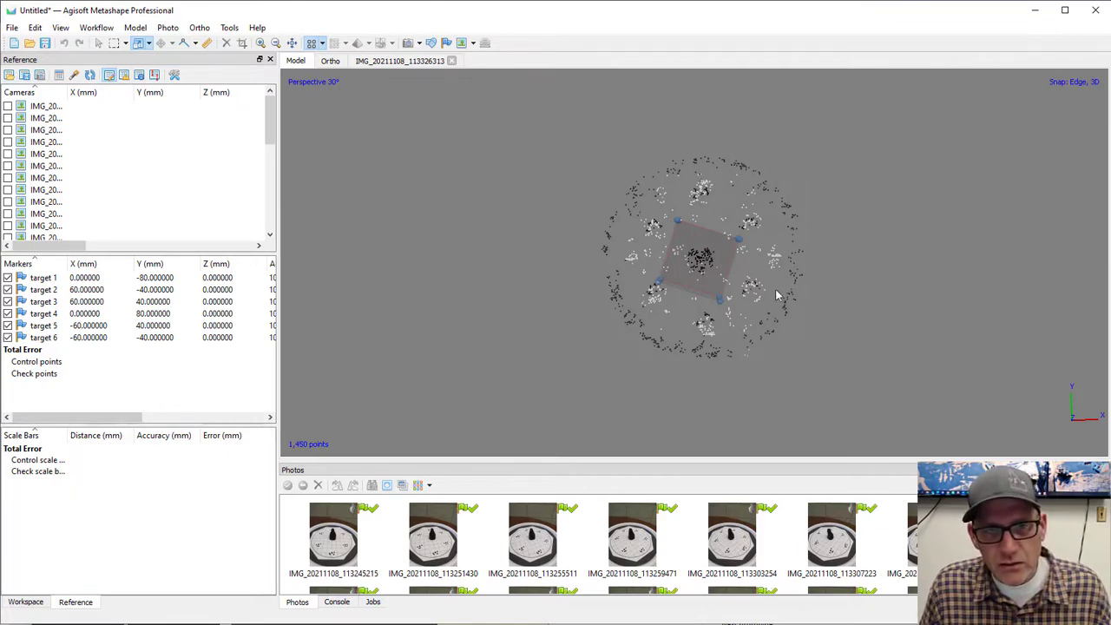
# Step: Raise the upper face of the reconstruction region above the top of the figurine, working in front view
pyautogui.press('KP_1')
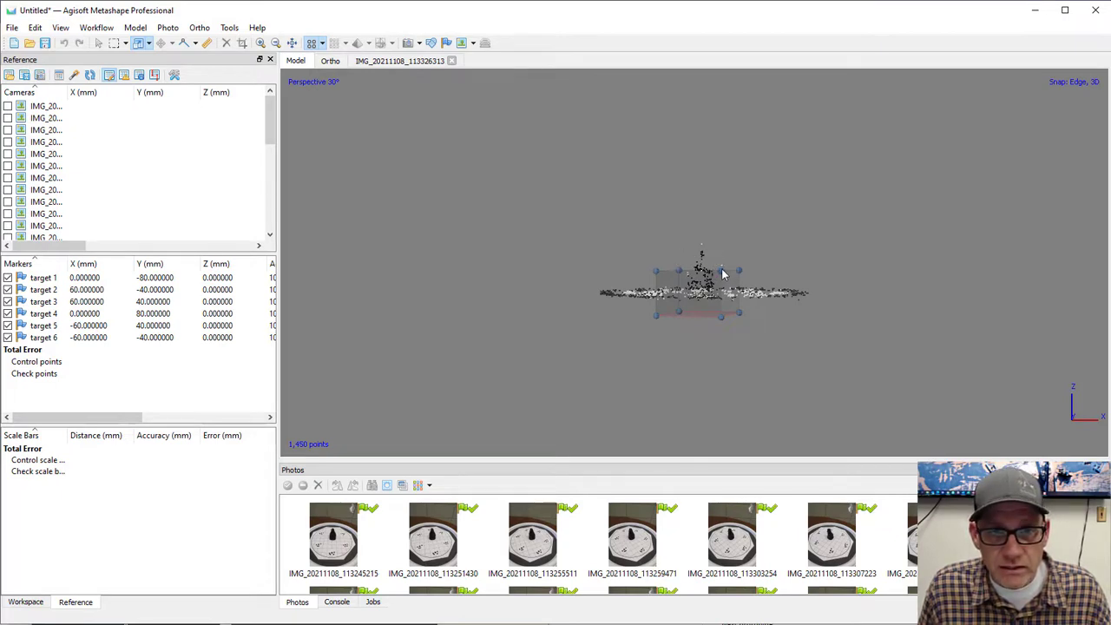
pyautogui.moveTo(722, 276); pyautogui.dragTo(725, 240)
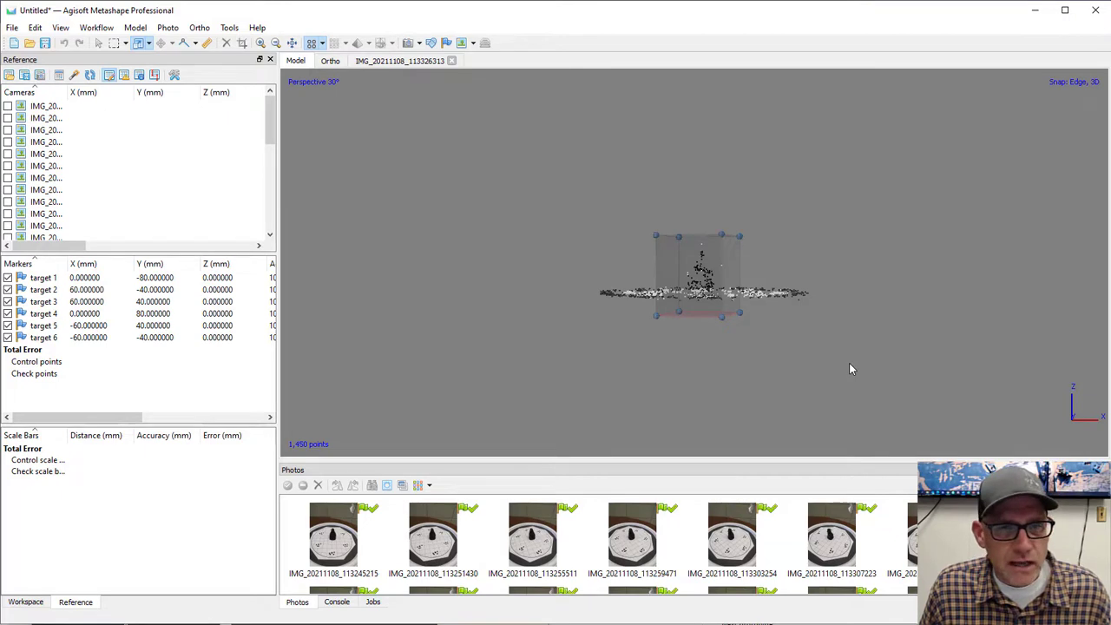
pyautogui.press('7')
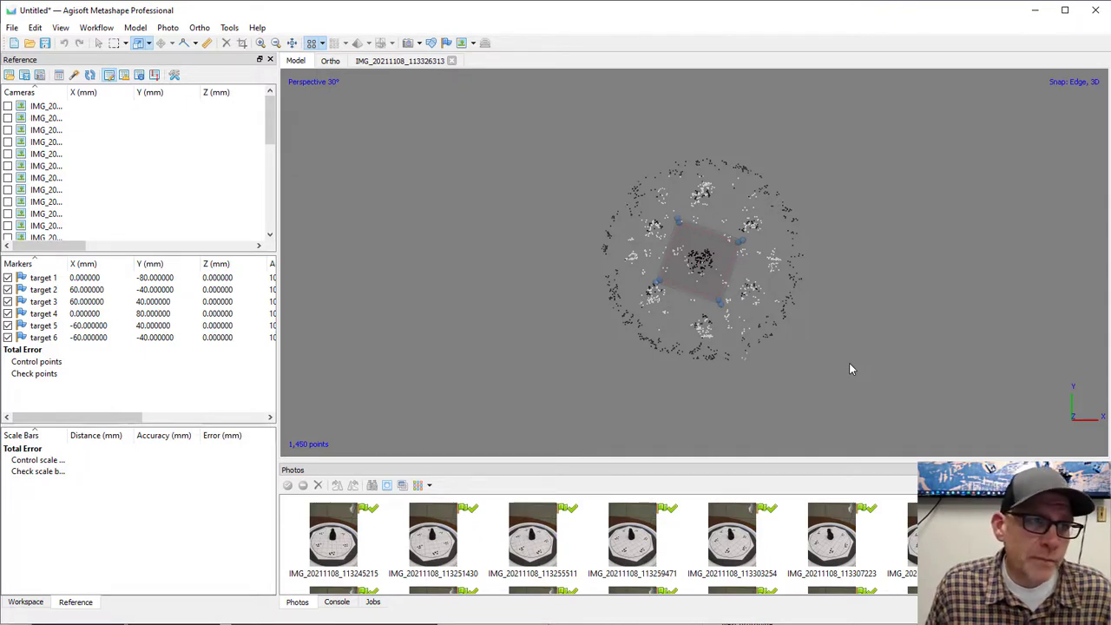
# Step: Build a mesh from depth maps with Medium quality, Medium face count, interpolation enabled and vertex colors calculated
pyautogui.click(102, 31)
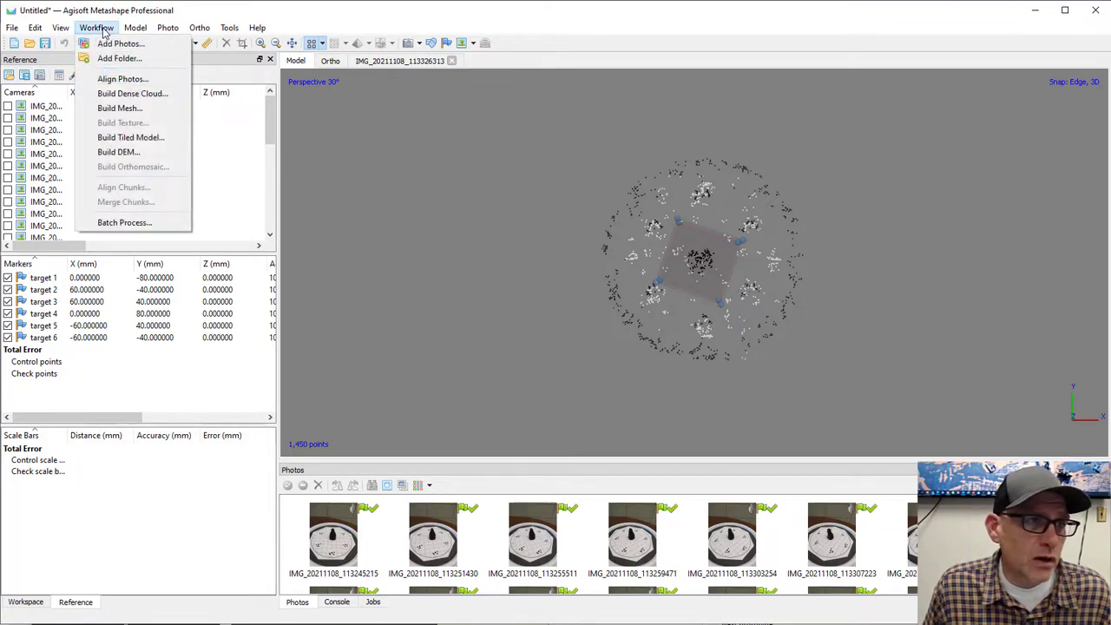
pyautogui.click(119, 108)
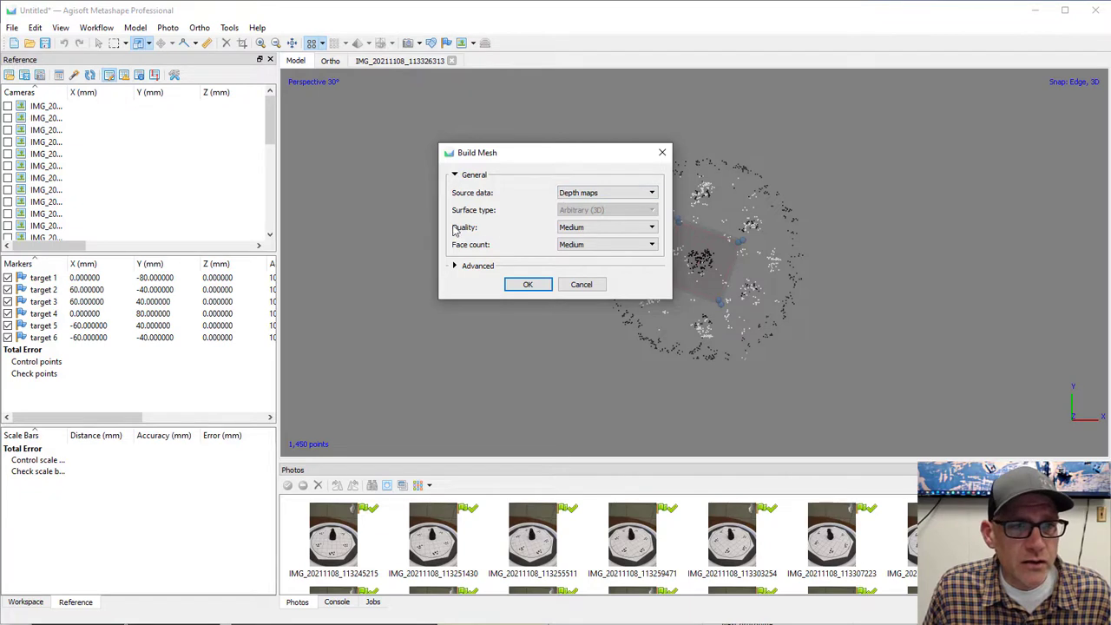
pyautogui.click(493, 267)
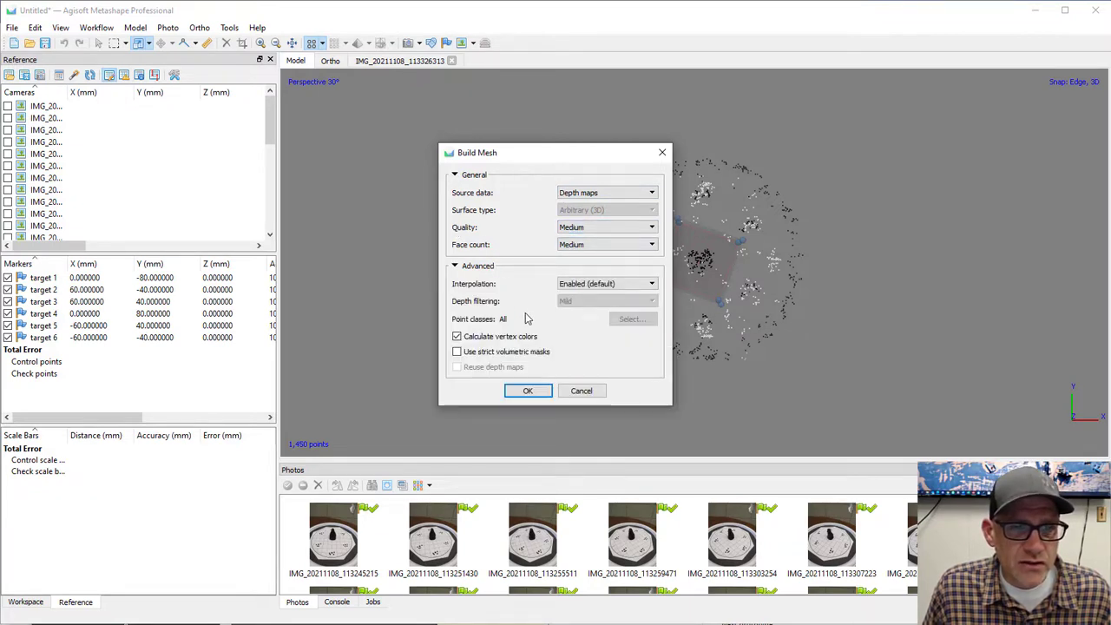
pyautogui.click(529, 395)
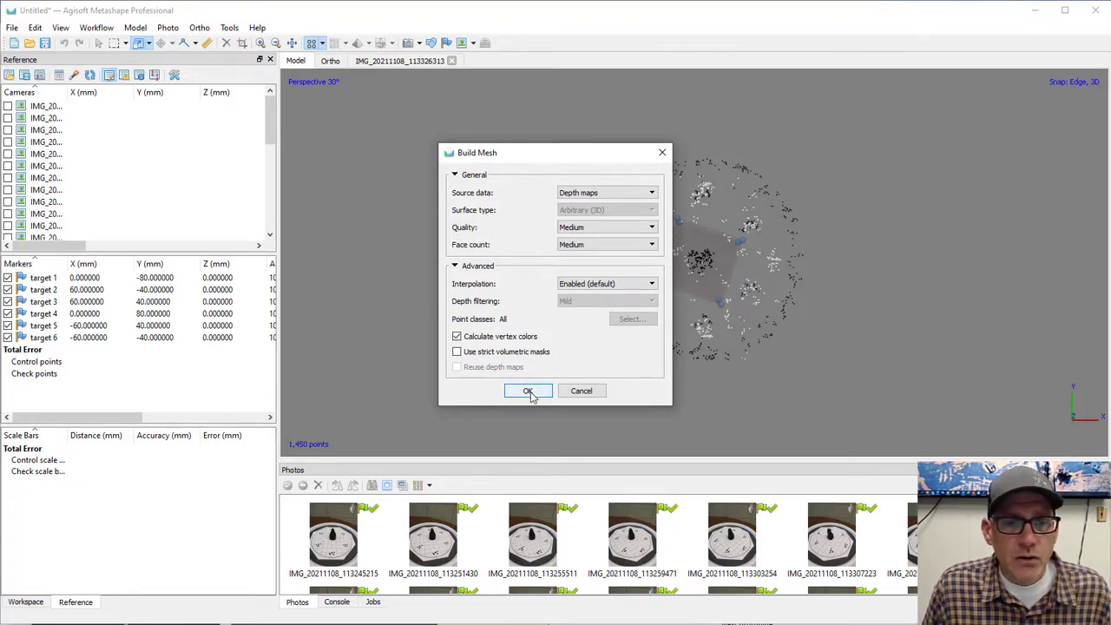
pyautogui.click(530, 393)
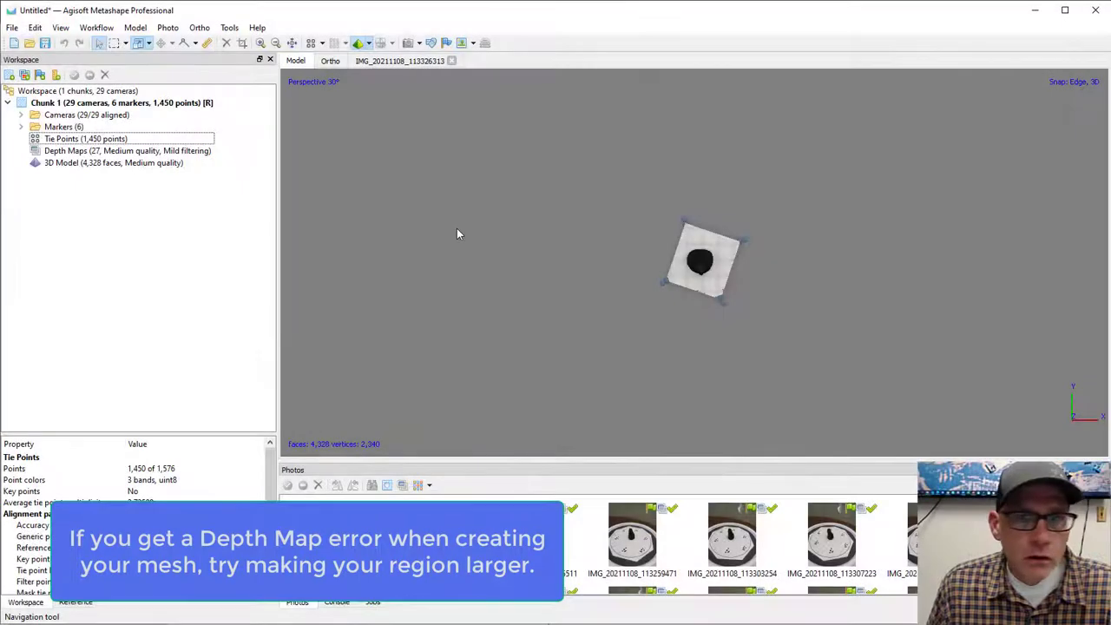
# Step: Examine the new mesh of the figurine from the side at close range
pyautogui.click(762, 352)
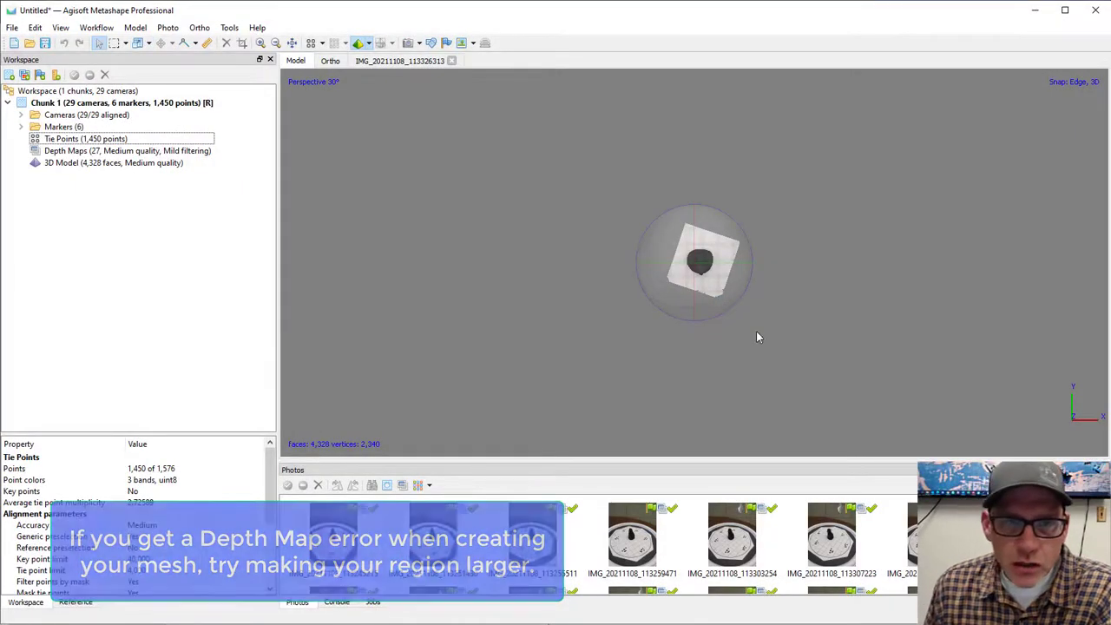
pyautogui.scroll(5, 758, 336)
pyautogui.moveTo(699, 306)
pyautogui.mouseDown()
pyautogui.moveTo(699, 219)
pyautogui.moveTo(687, 288)
pyautogui.moveTo(720, 283)
pyautogui.moveTo(694, 268)
pyautogui.moveTo(809, 257)
pyautogui.moveTo(591, 276)
pyautogui.moveTo(588, 259)
pyautogui.mouseUp()
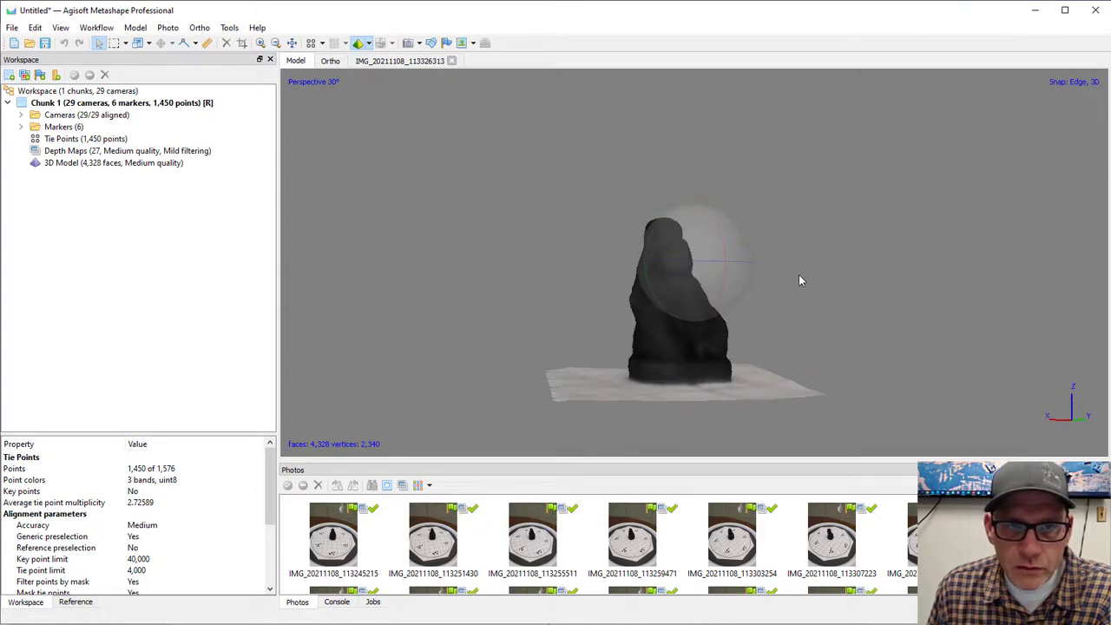
pyautogui.moveTo(798, 274); pyautogui.dragTo(797, 276)
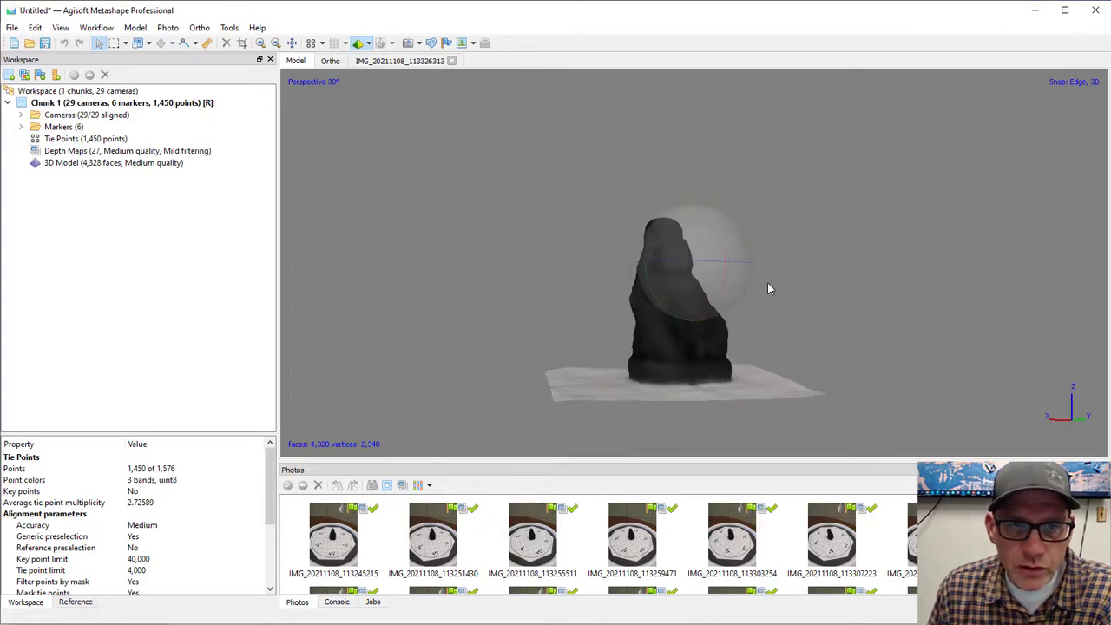
pyautogui.rightClick(795, 276)
pyautogui.click(440, 239)
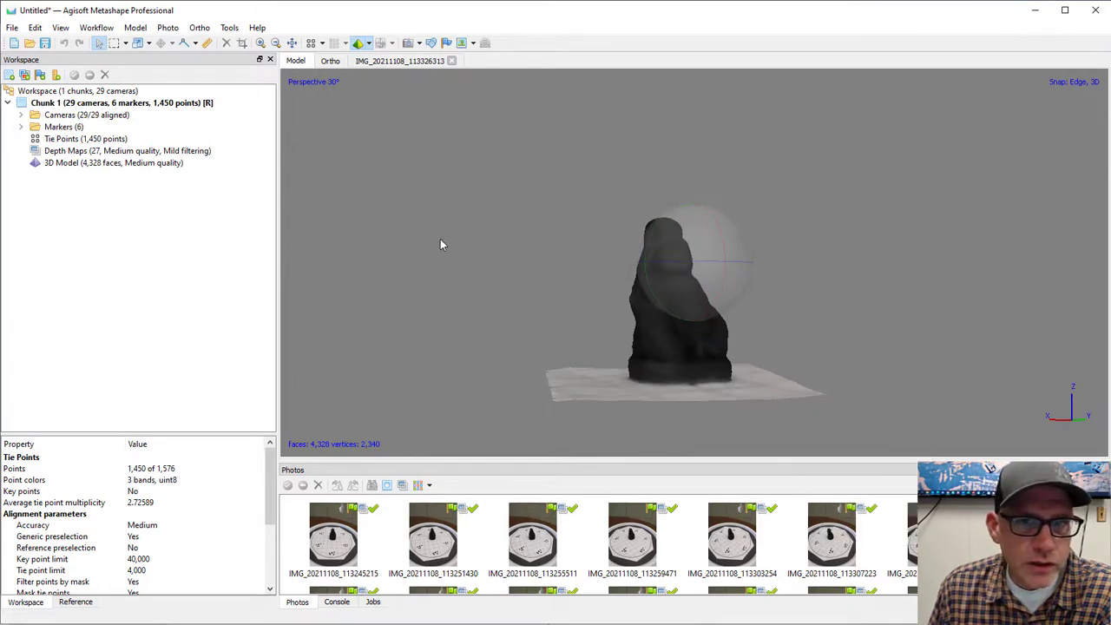
# Step: Build a diffuse map texture from the images using Generic mapping, Mosaic blending and a texture size of 4096 x 1
pyautogui.click(136, 27)
pyautogui.moveTo(106, 29)
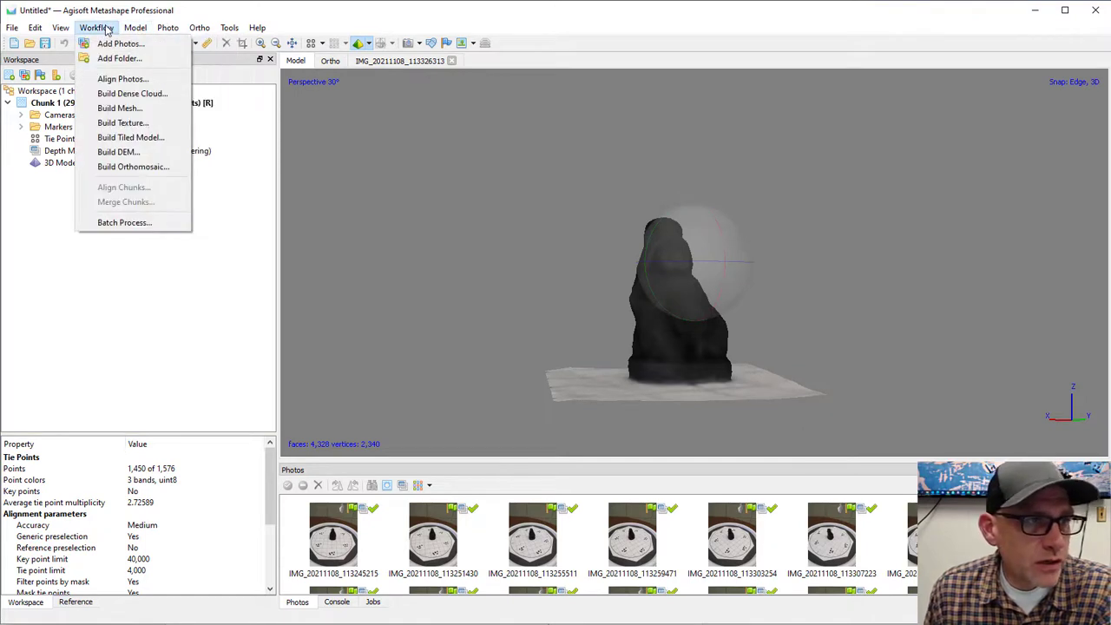
pyautogui.click(130, 122)
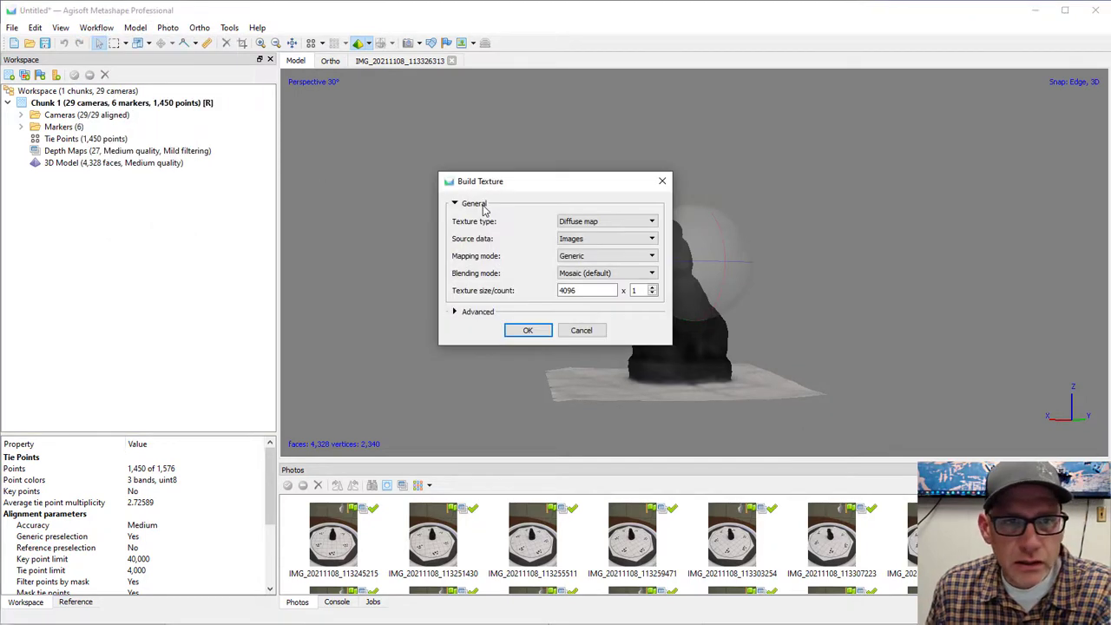
pyautogui.click(526, 331)
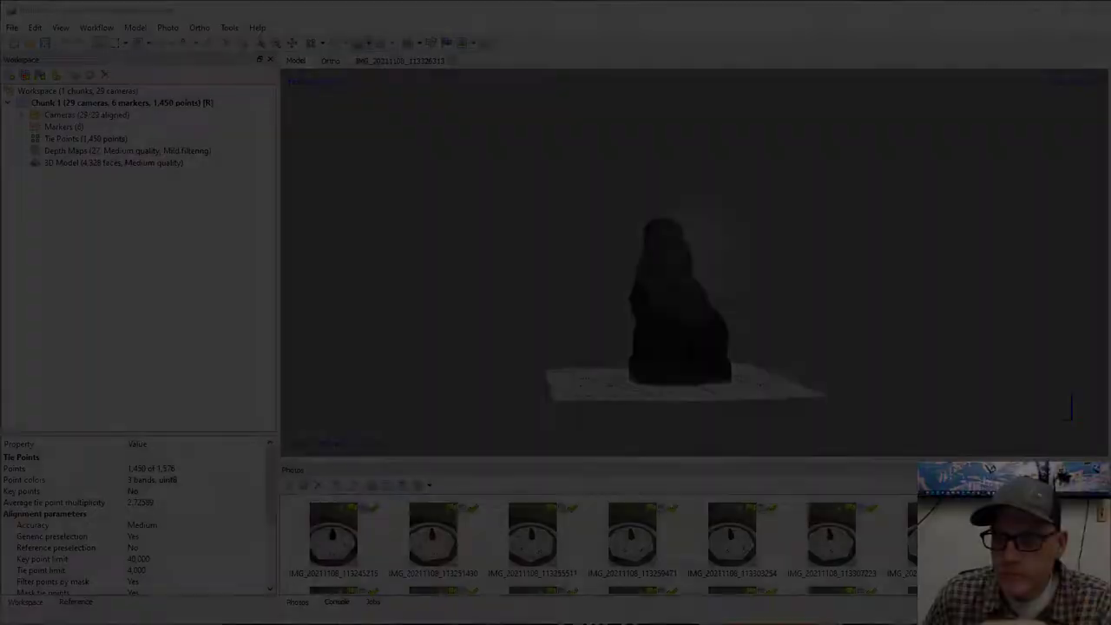
# Step: Inspect the textured figurine and the gridded base beneath it from several angles and distances
pyautogui.scroll(4, 639, 313)
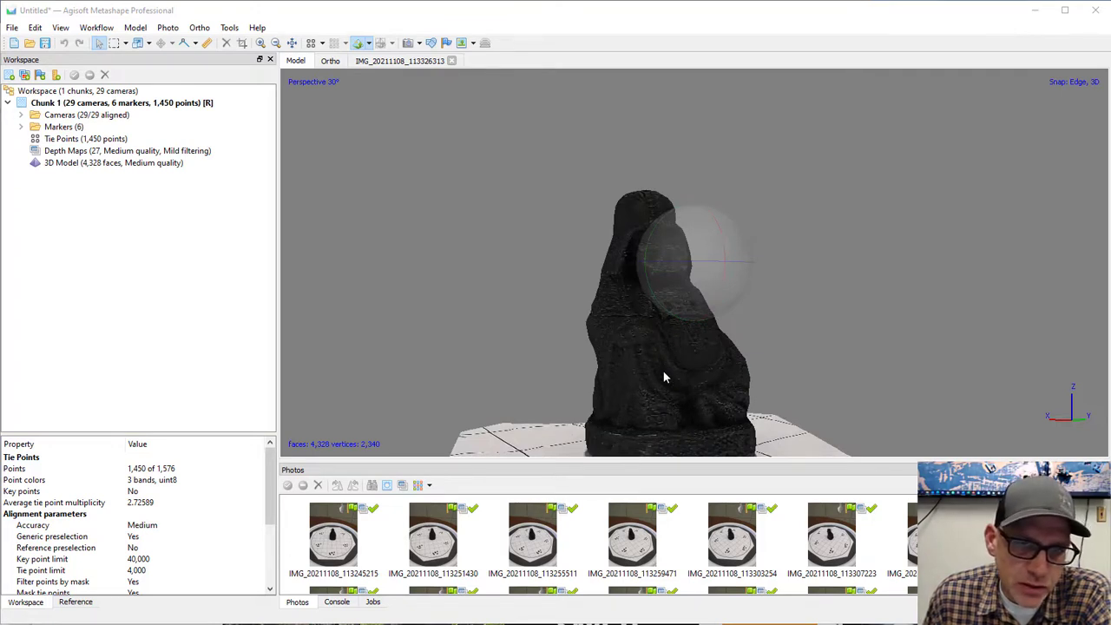
pyautogui.scroll(3, 661, 370)
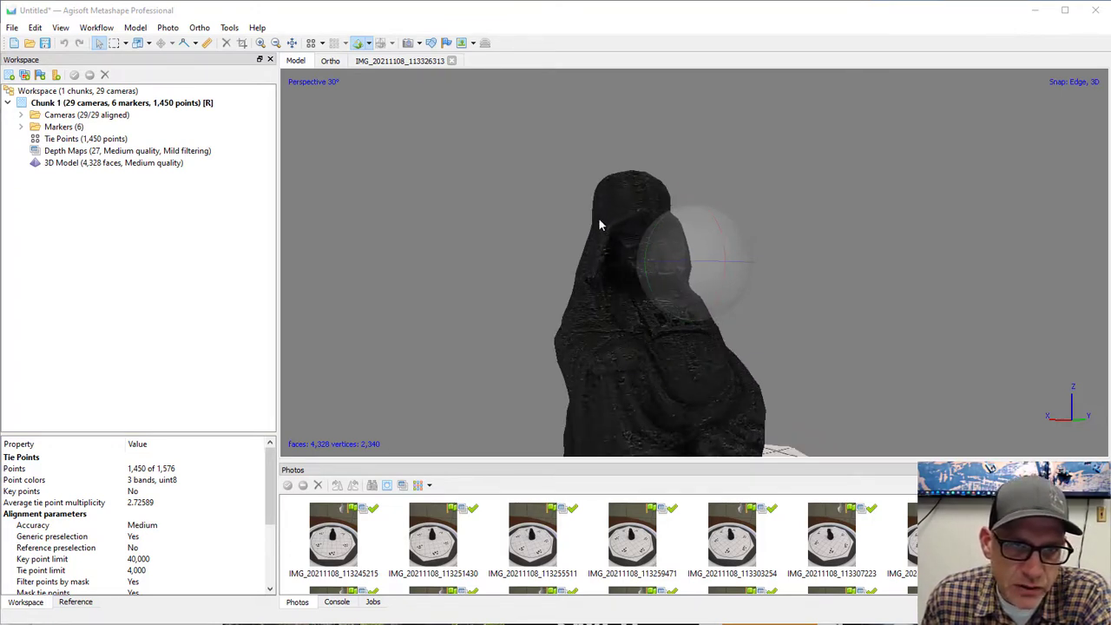
pyautogui.scroll(-3, 687, 380)
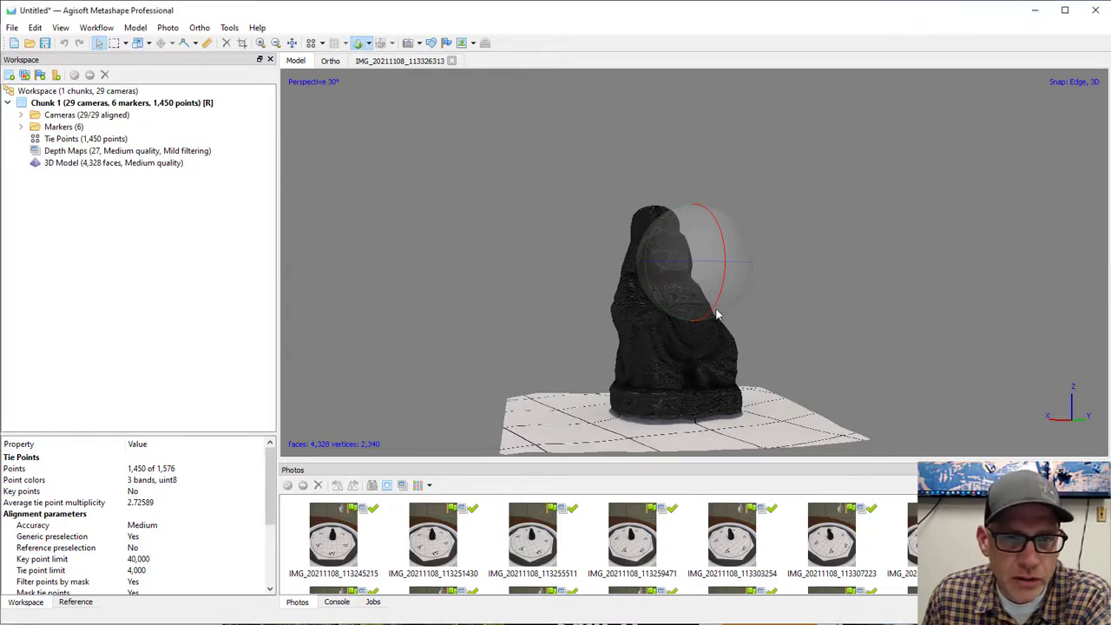
pyautogui.moveTo(721, 304); pyautogui.dragTo(659, 242)
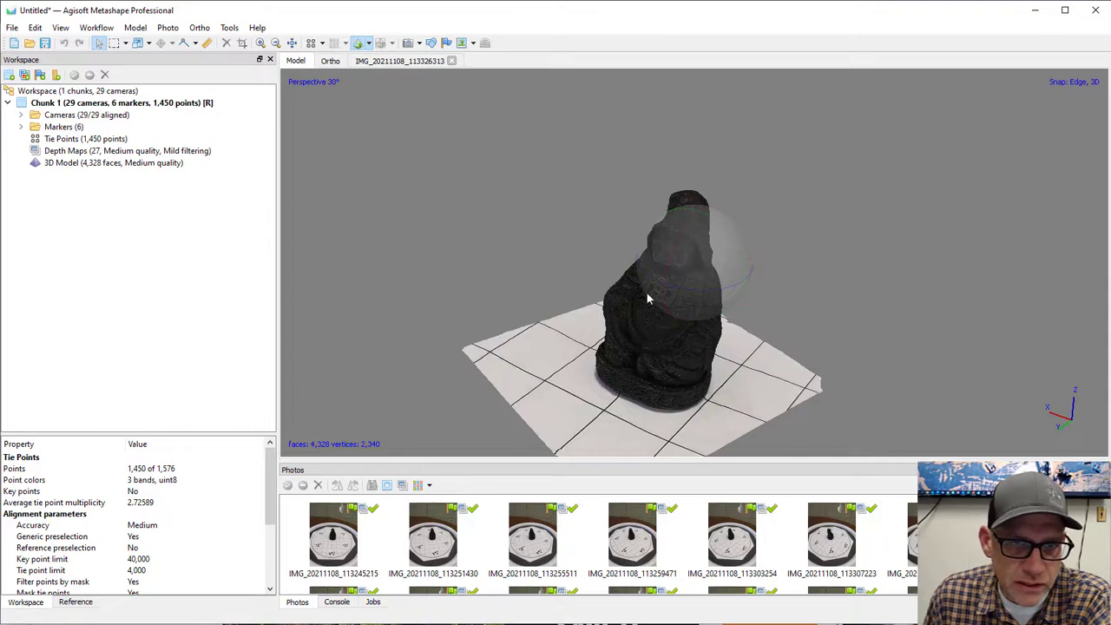
pyautogui.moveTo(650, 290); pyautogui.dragTo(710, 298)
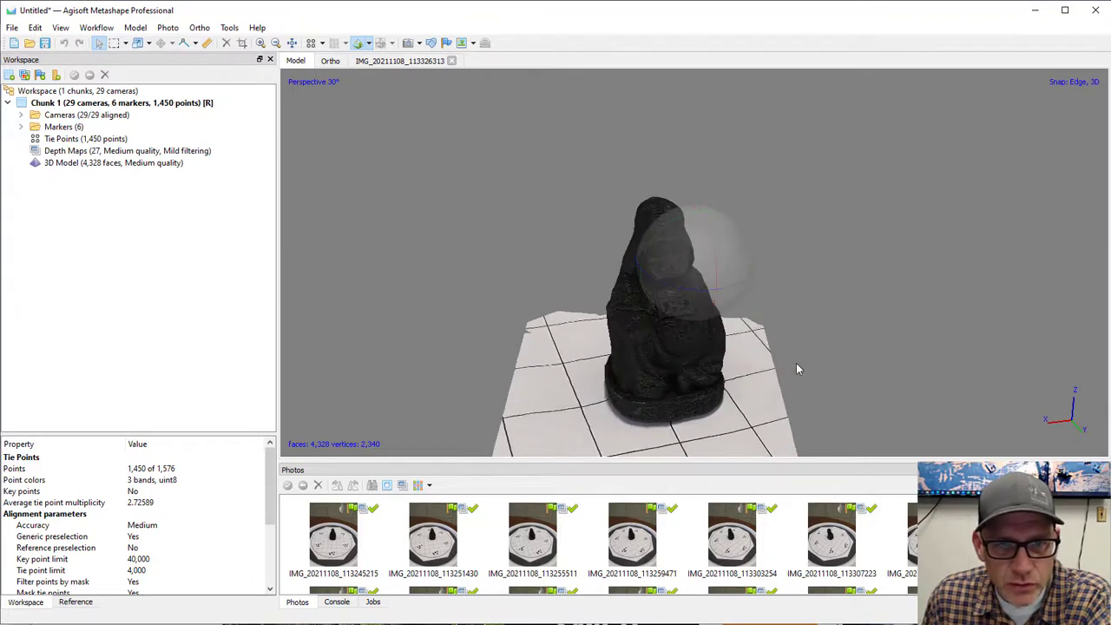
pyautogui.moveTo(796, 365); pyautogui.dragTo(708, 265)
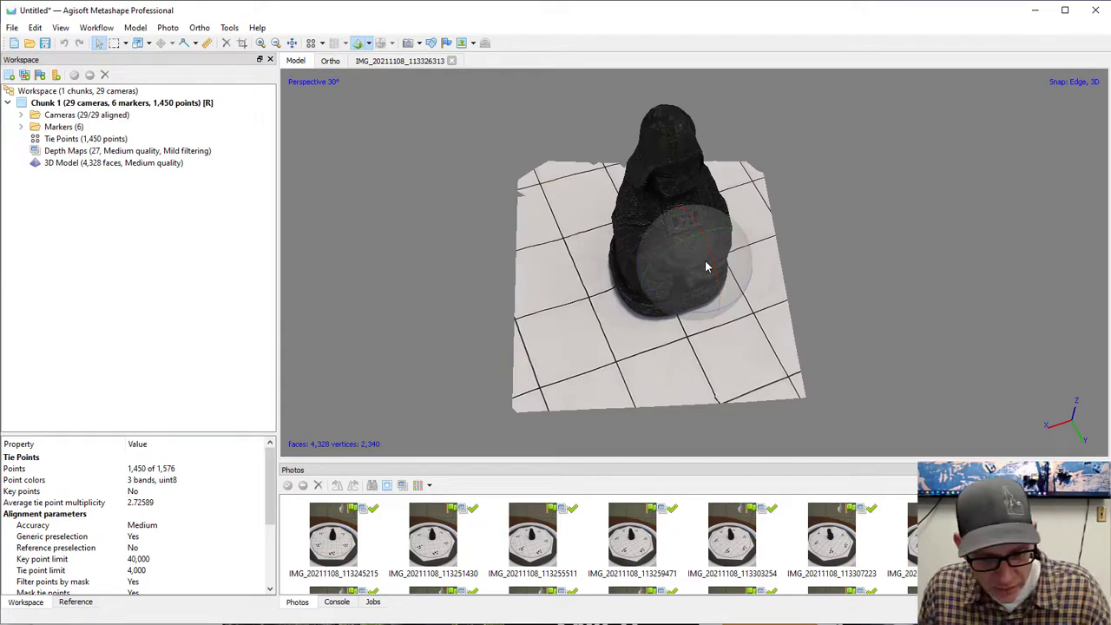
# Step: Select the mesh faces of the figurine in top view with a free-form outline just outside its edge
pyautogui.press('KP_7')
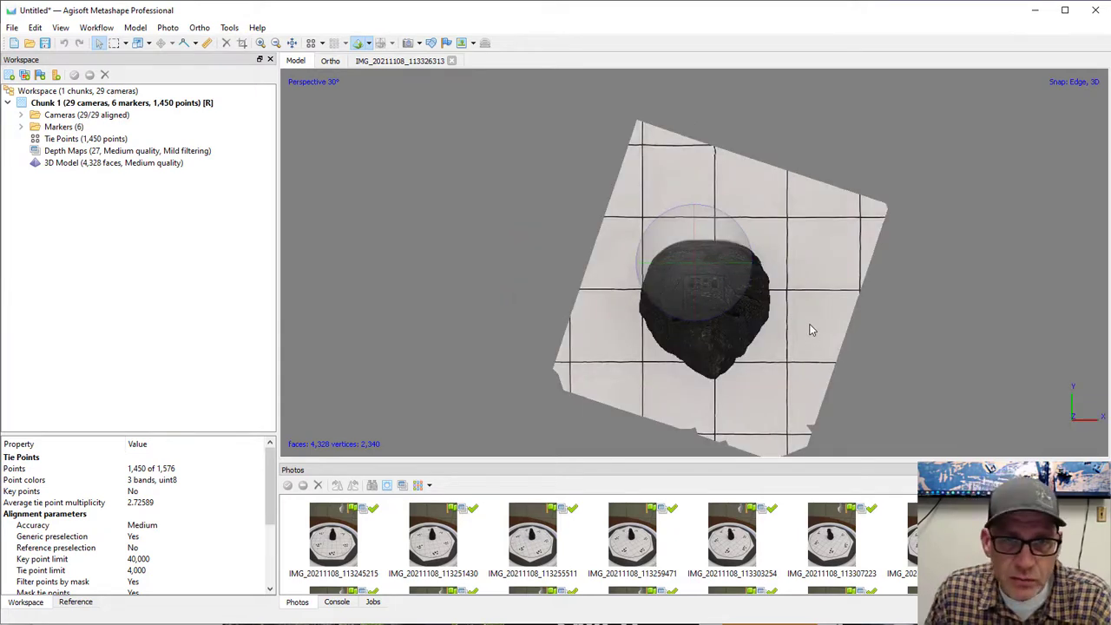
pyautogui.moveTo(810, 331); pyautogui.dragTo(794, 266)
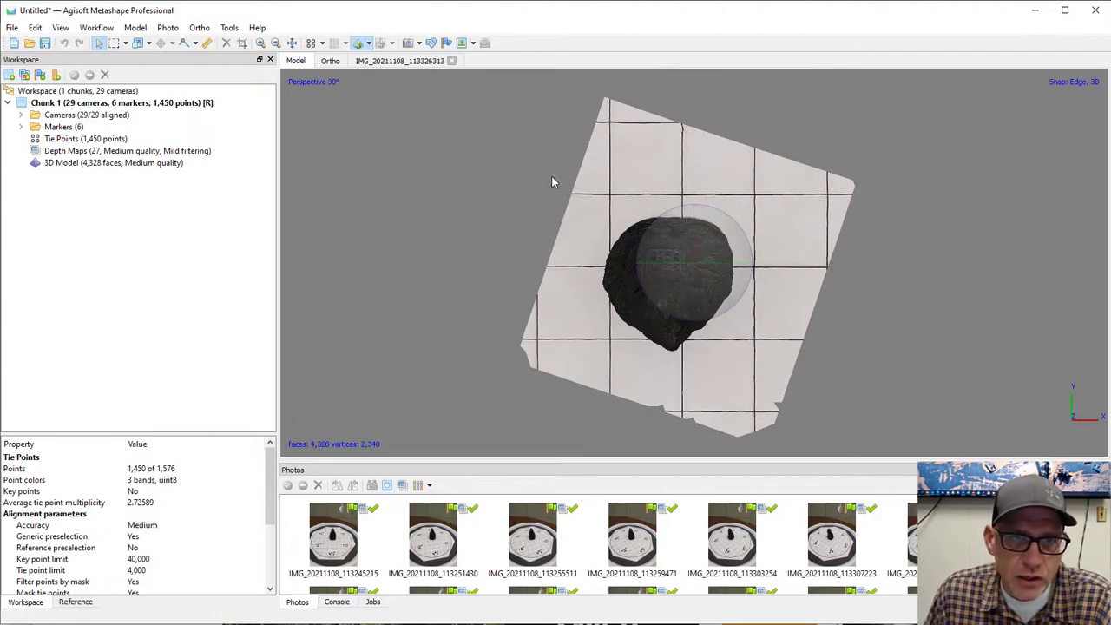
pyautogui.click(124, 45)
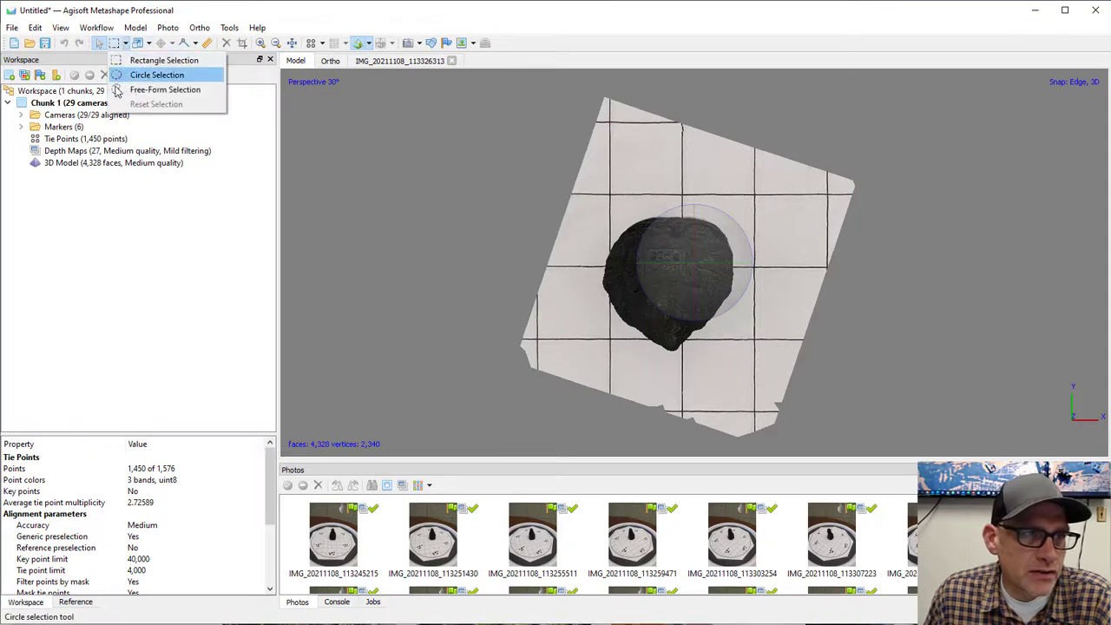
pyautogui.click(122, 88)
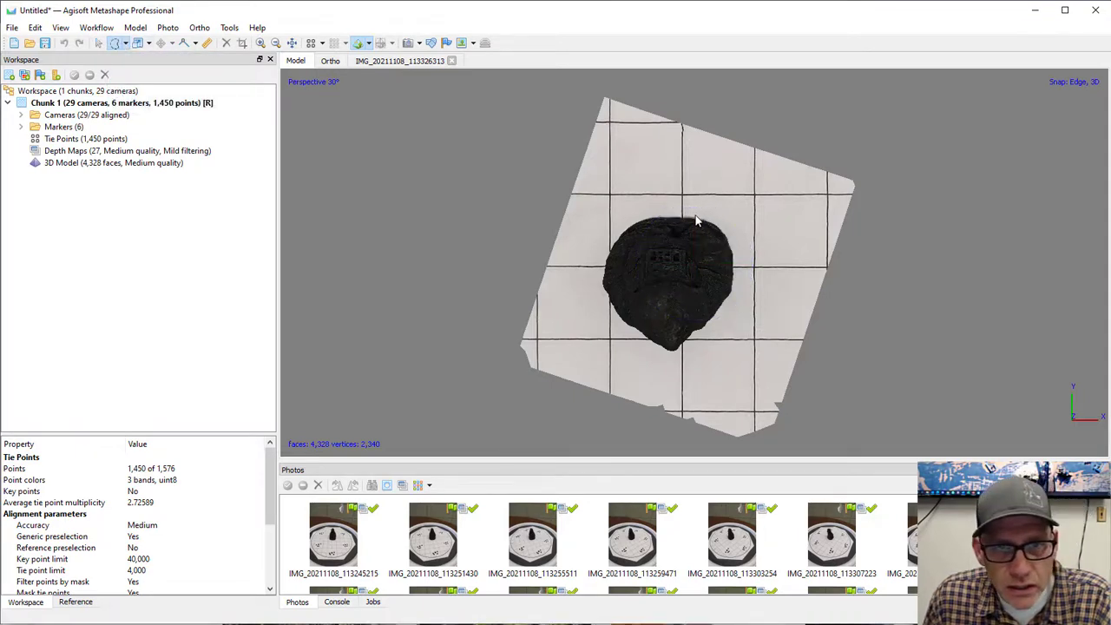
pyautogui.moveTo(679, 217)
pyautogui.mouseDown()
pyautogui.moveTo(608, 236)
pyautogui.moveTo(597, 299)
pyautogui.moveTo(631, 351)
pyautogui.moveTo(669, 370)
pyautogui.moveTo(728, 360)
pyautogui.moveTo(746, 340)
pyautogui.moveTo(757, 265)
pyautogui.moveTo(712, 225)
pyautogui.mouseUp()
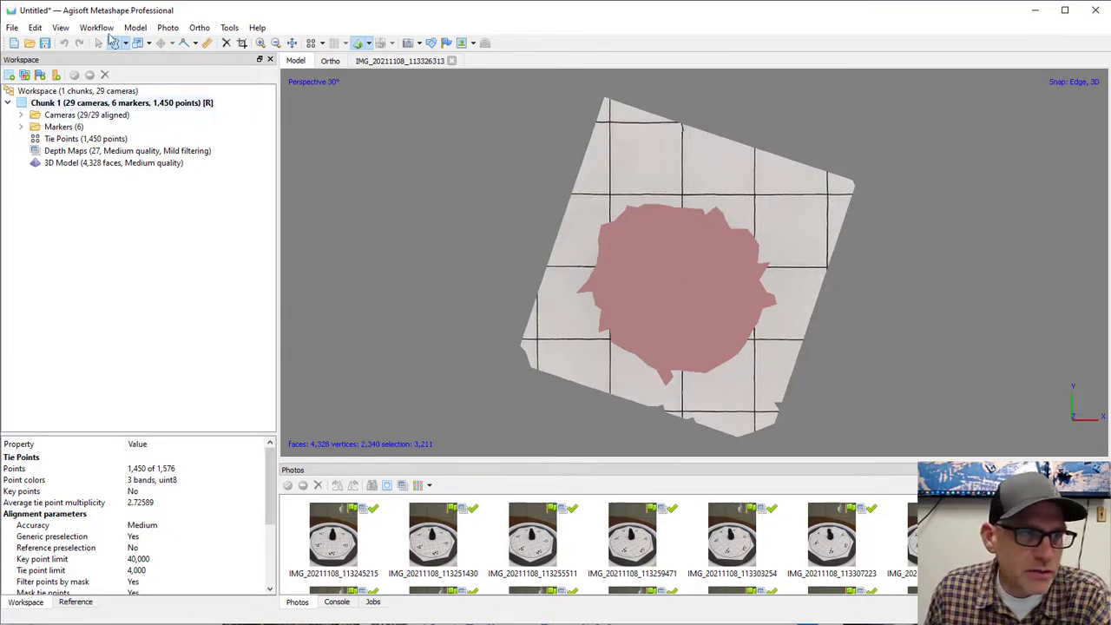
# Step: Invert the face selection and delete the outer base, and trim the remaining gridded fringe close around the figurine
pyautogui.click(35, 29)
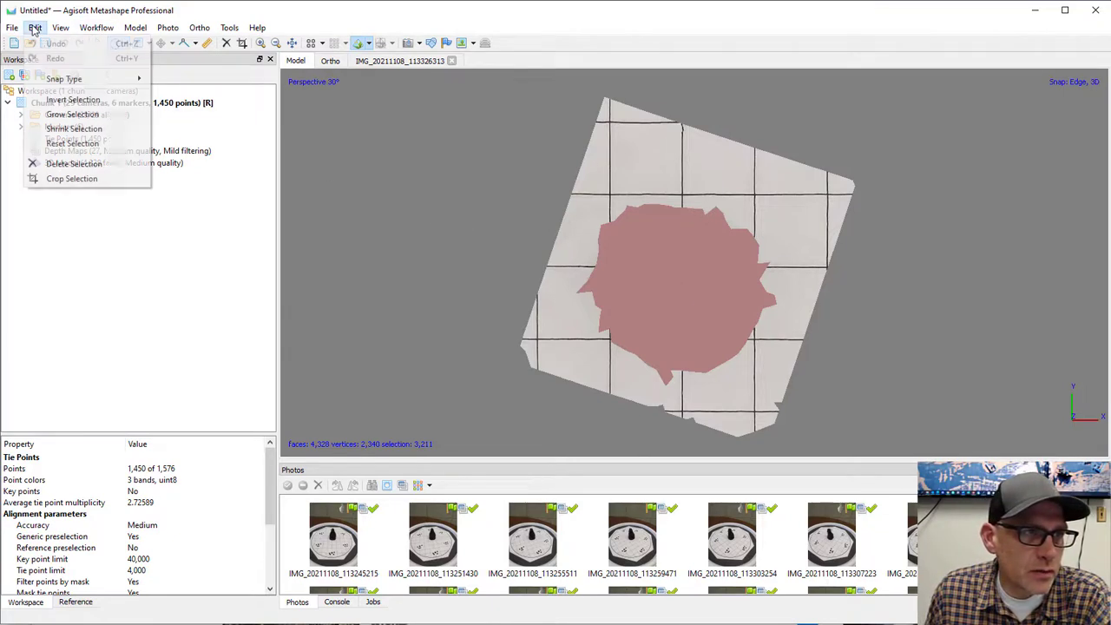
pyautogui.click(61, 99)
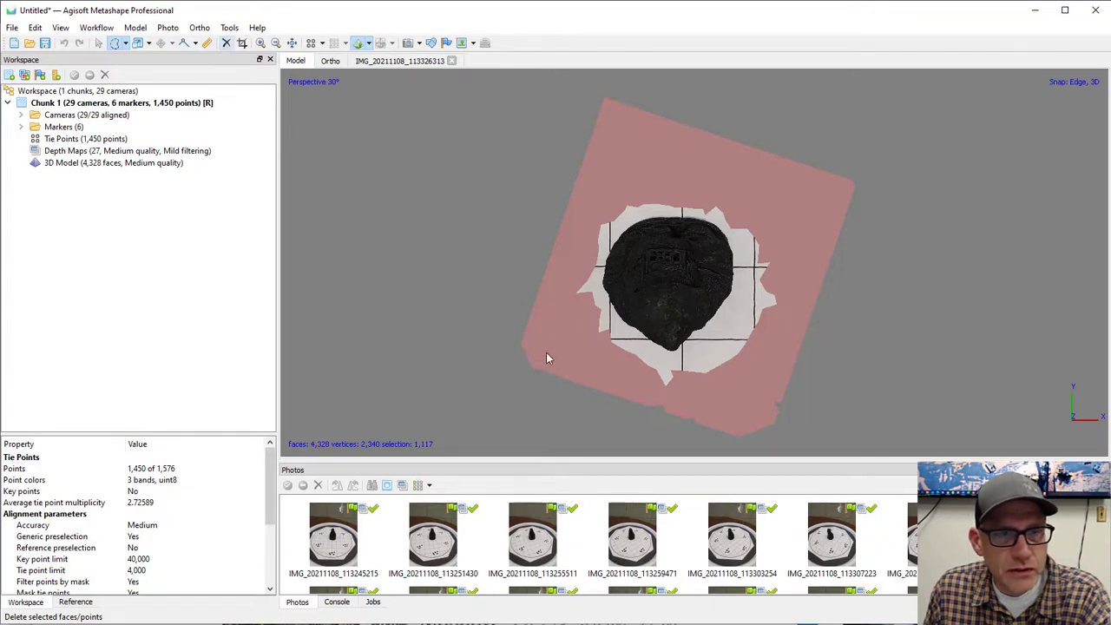
pyautogui.press('Delete')
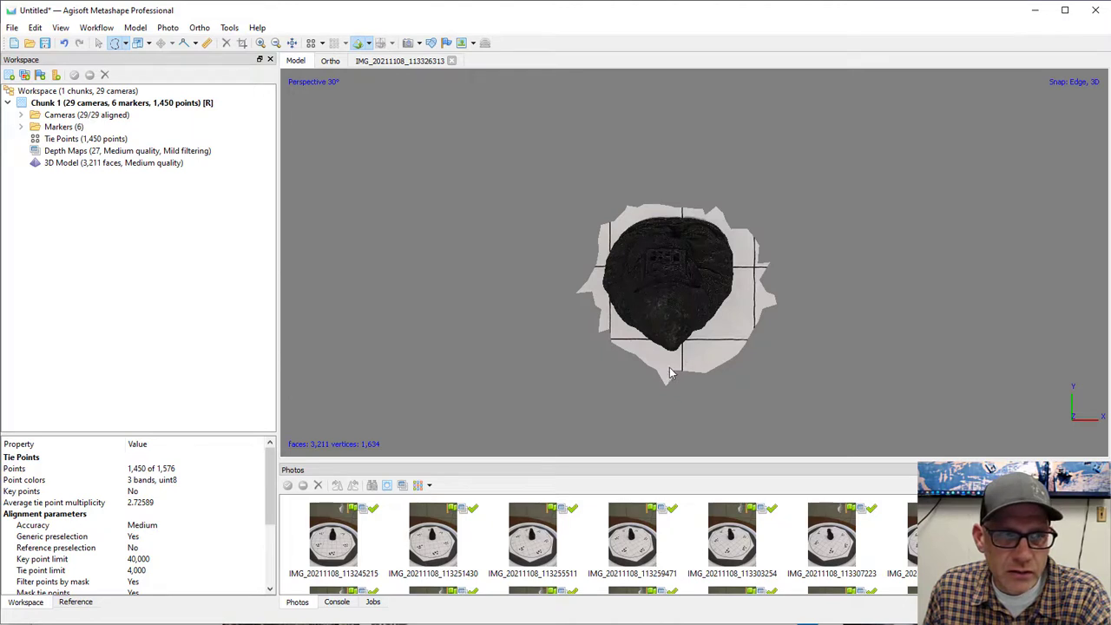
pyautogui.moveTo(743, 304)
pyautogui.mouseDown()
pyautogui.moveTo(798, 325)
pyautogui.moveTo(726, 389)
pyautogui.moveTo(628, 409)
pyautogui.mouseUp()
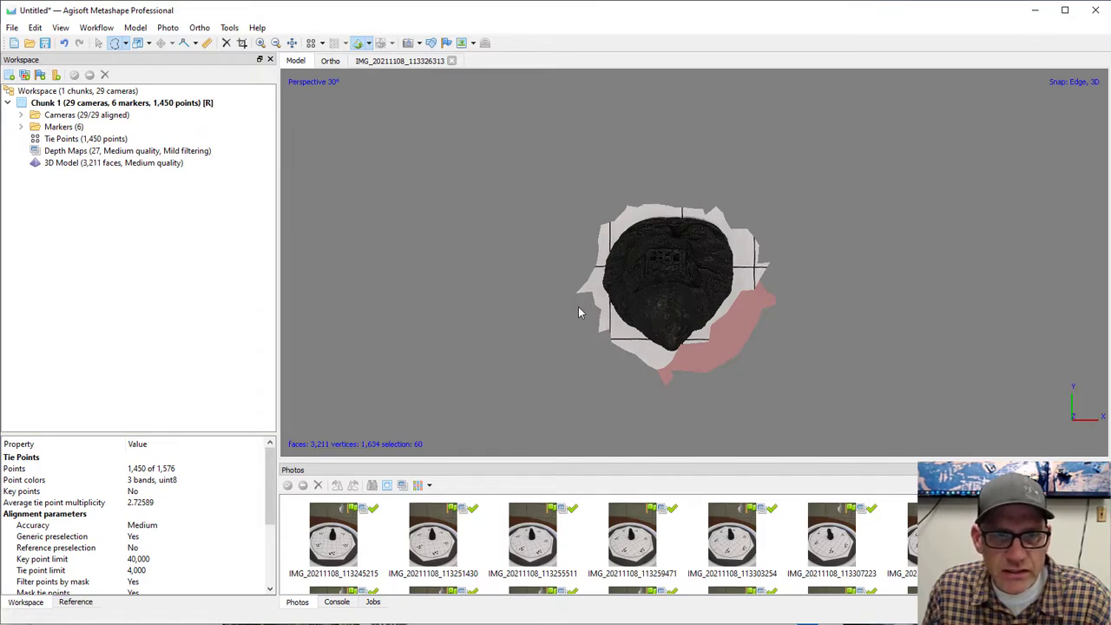
pyautogui.press('Delete')
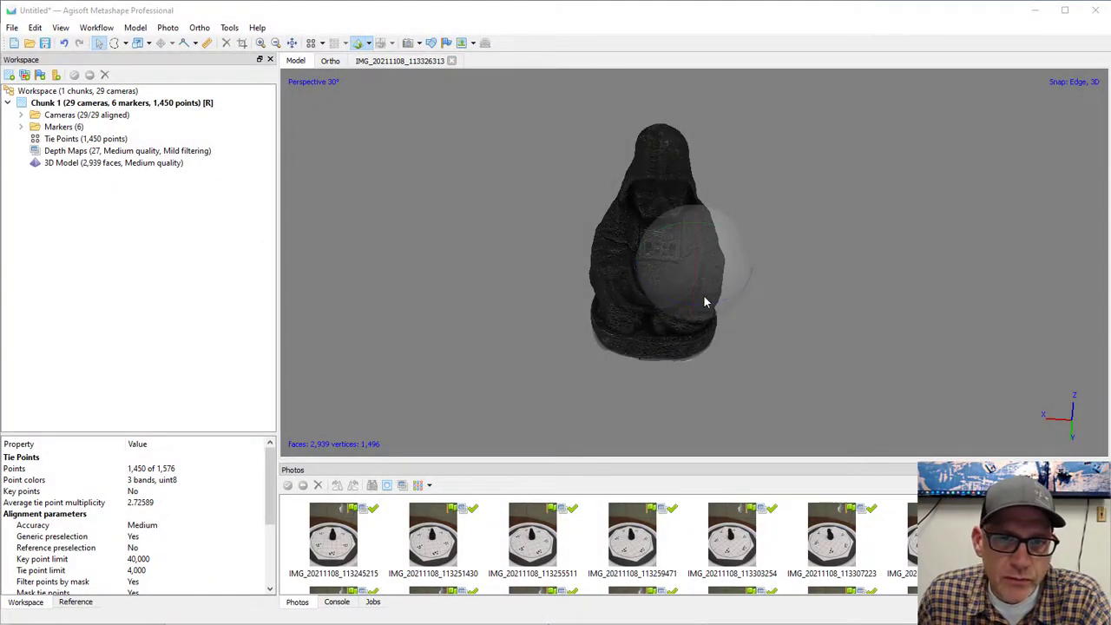
# Step: Close the open underside of the figurine mesh using Close Holes at a level of 100%
pyautogui.moveTo(697, 300); pyautogui.dragTo(669, 290)
pyautogui.moveTo(560, 278); pyautogui.dragTo(558, 303)
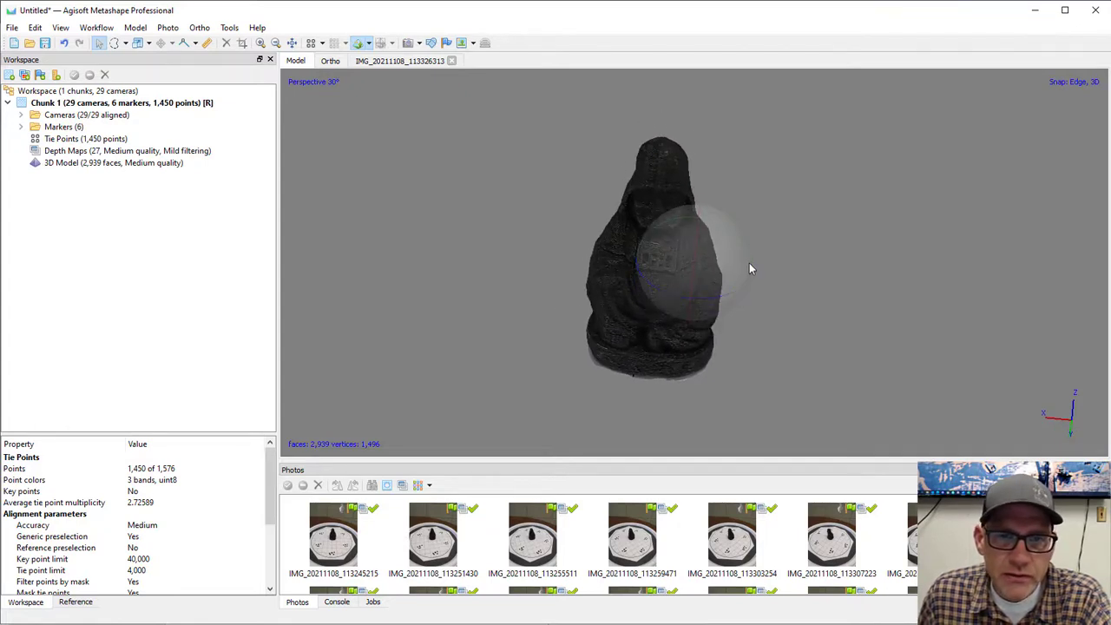
pyautogui.moveTo(750, 268); pyautogui.dragTo(745, 257)
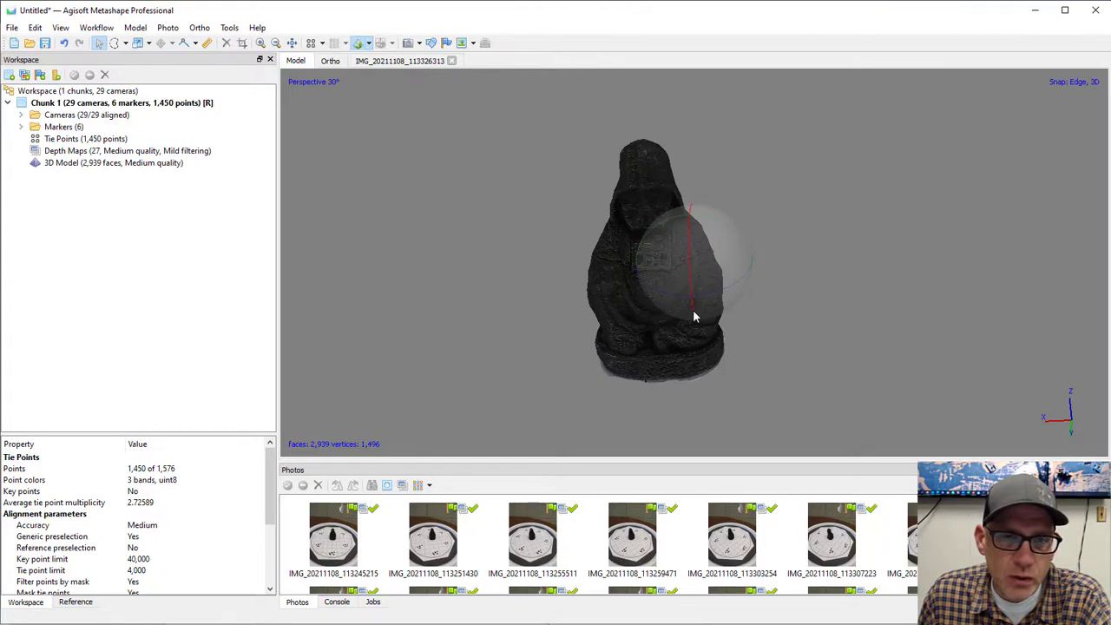
pyautogui.moveTo(694, 317); pyautogui.dragTo(667, 255)
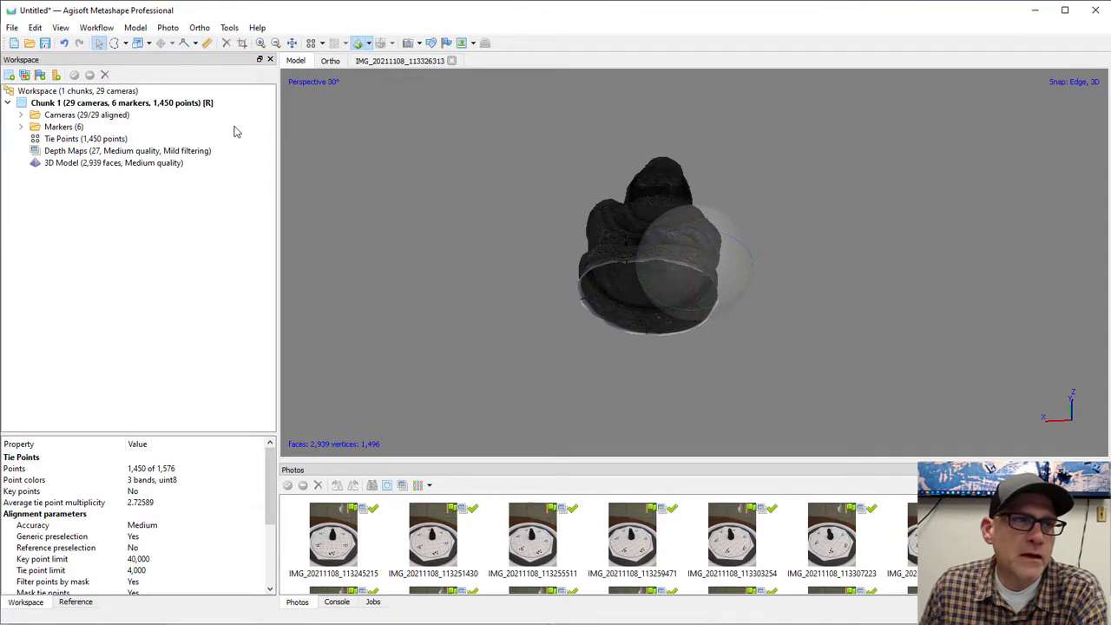
pyautogui.click(228, 27)
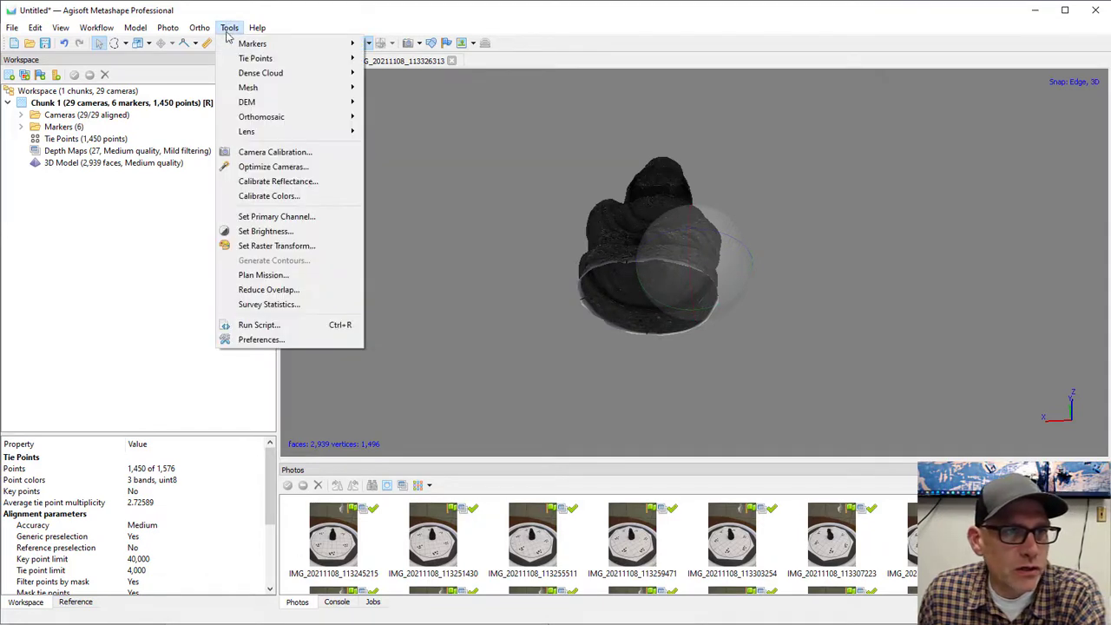
pyautogui.moveTo(249, 90)
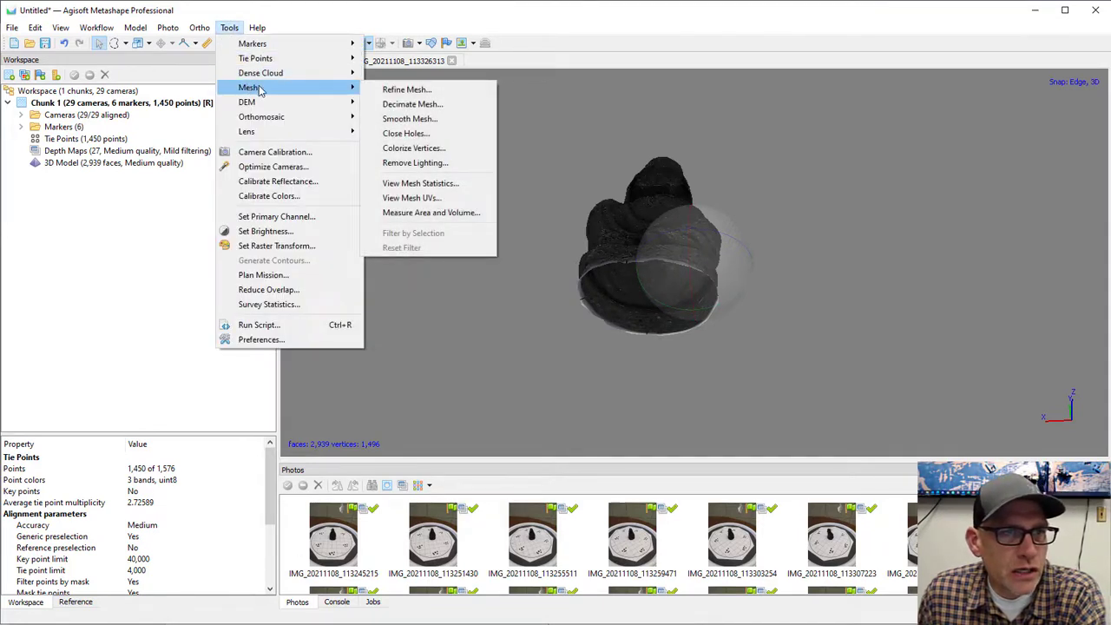
pyautogui.click(442, 134)
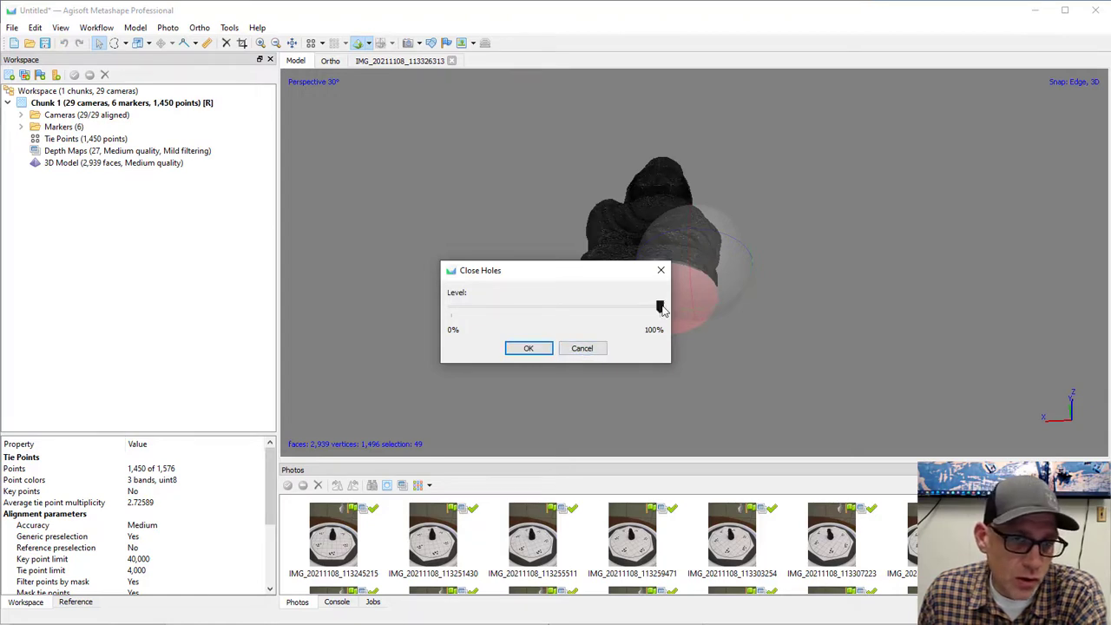
pyautogui.click(525, 350)
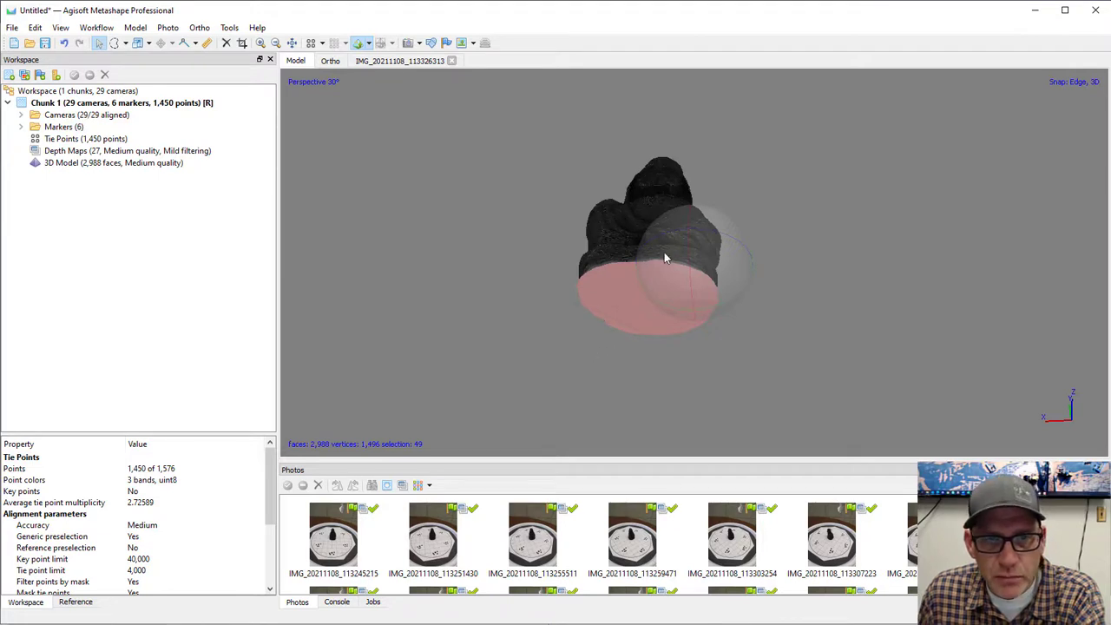
# Step: Turn the figurine upright to face the viewer and clear the selection of the faces closing its underside
pyautogui.moveTo(683, 250); pyautogui.dragTo(685, 303)
pyautogui.rightClick(822, 305)
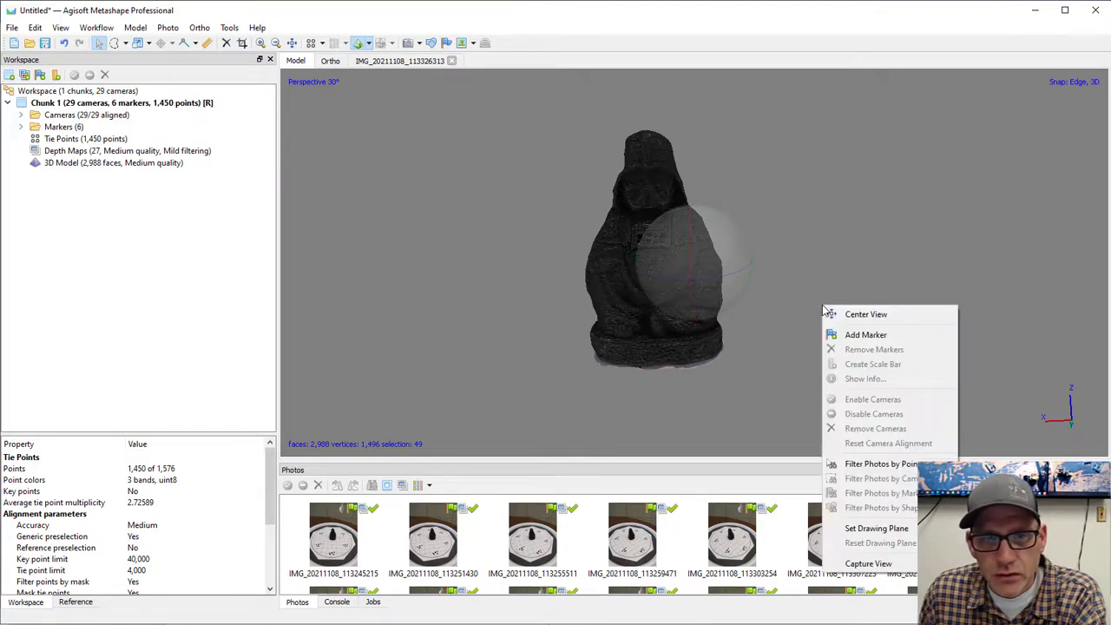
pyautogui.click(797, 258)
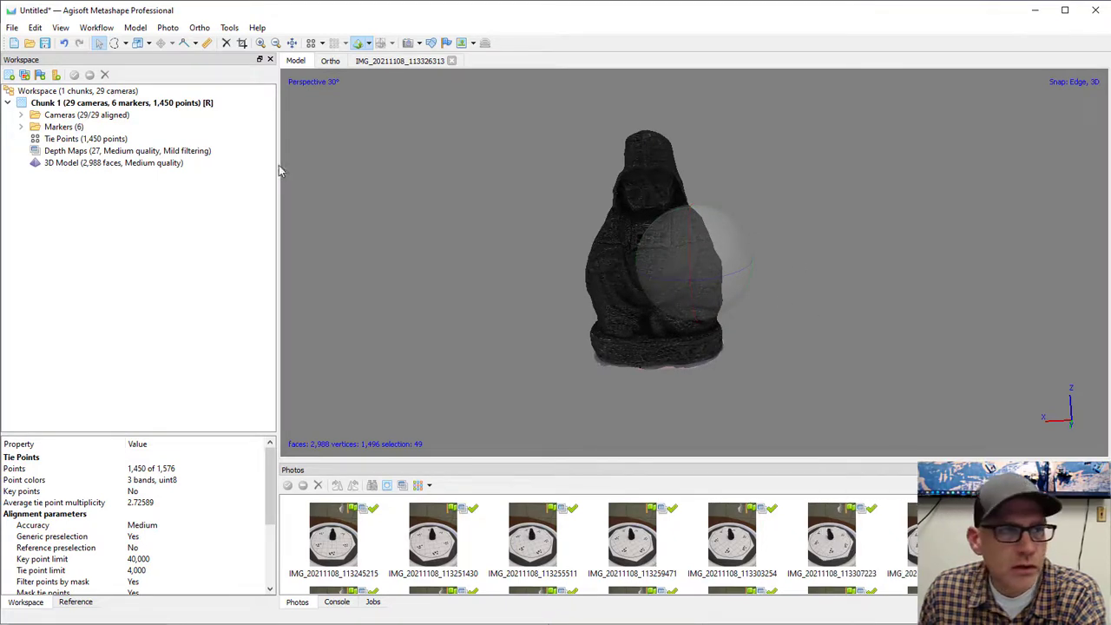
pyautogui.click(113, 43)
pyautogui.click(469, 320)
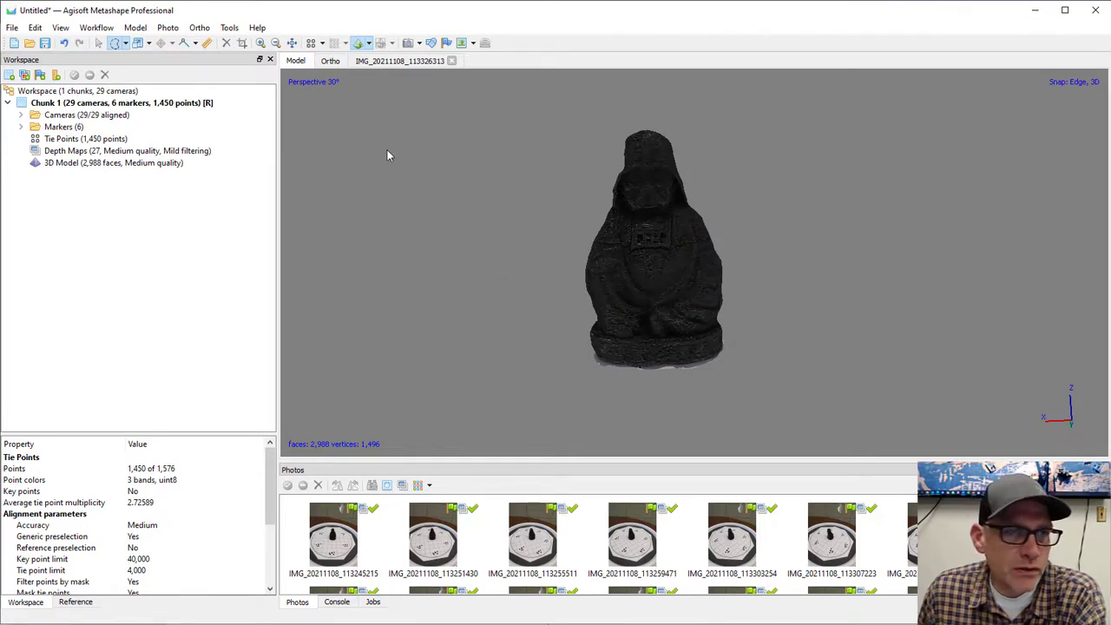
# Step: Measure the surface area and volume of the closed figurine mesh
pyautogui.click(229, 28)
pyautogui.moveTo(247, 90)
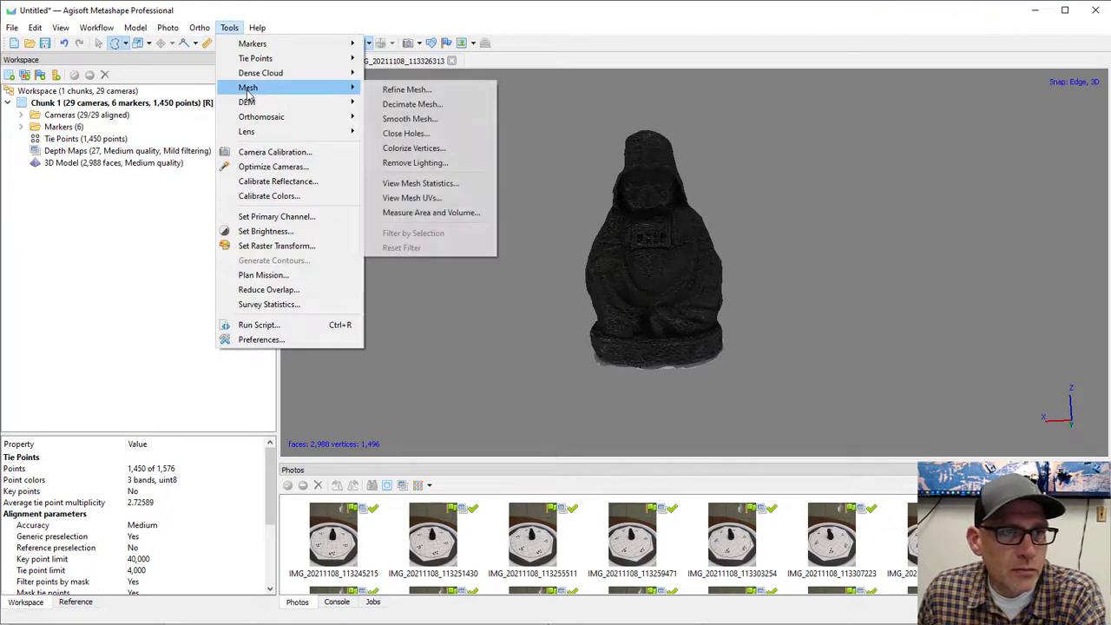
pyautogui.click(463, 212)
pyautogui.moveTo(530, 284); pyautogui.dragTo(450, 256)
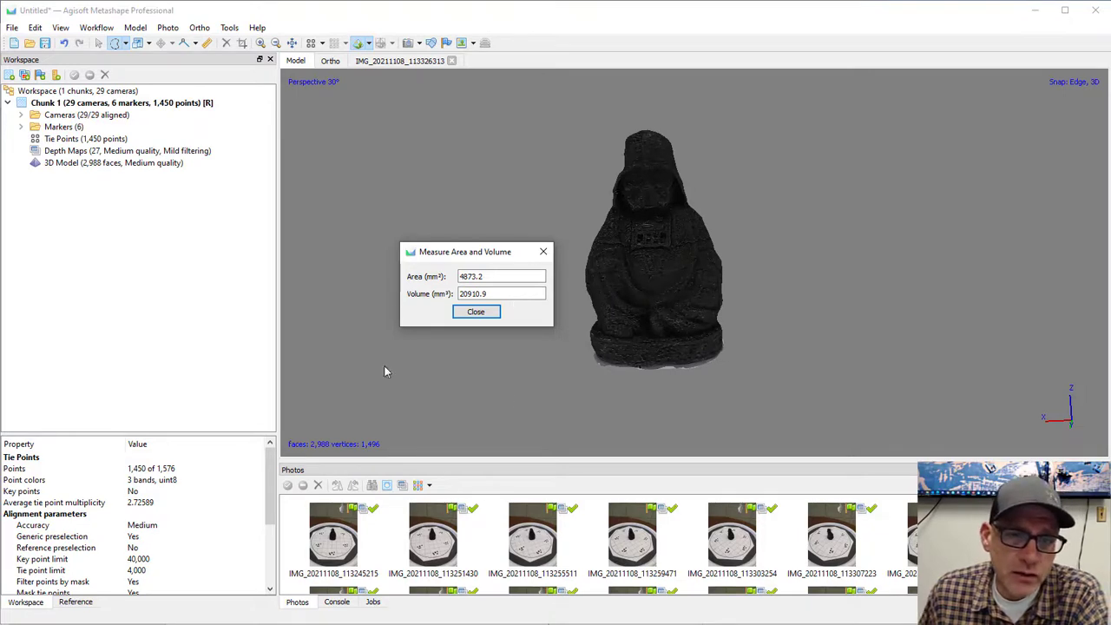
pyautogui.click(475, 312)
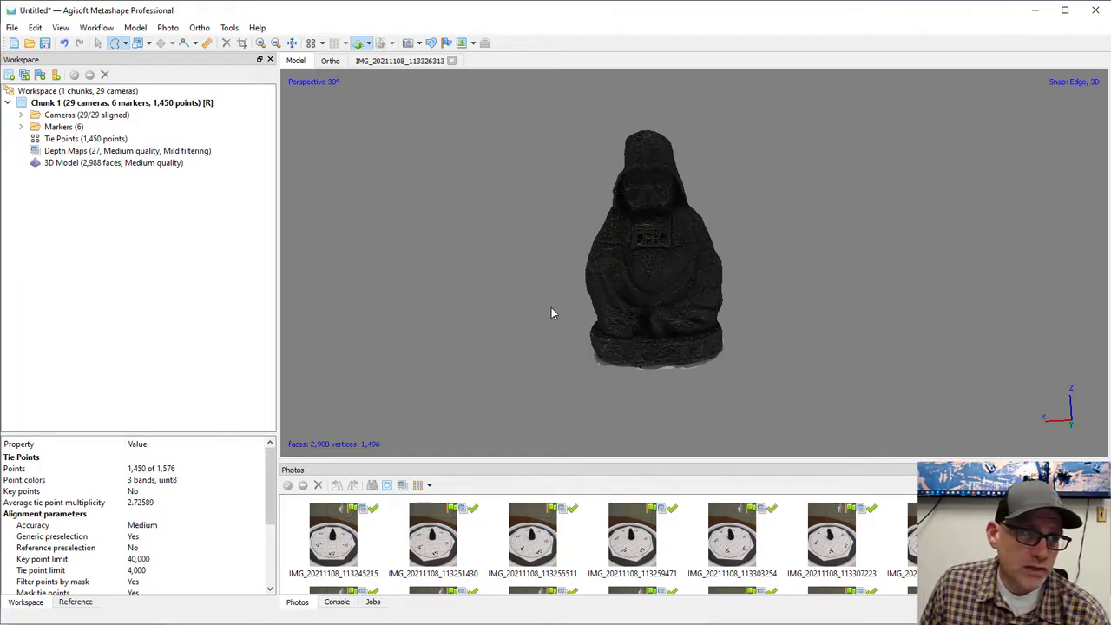
pyautogui.rightClick(80, 164)
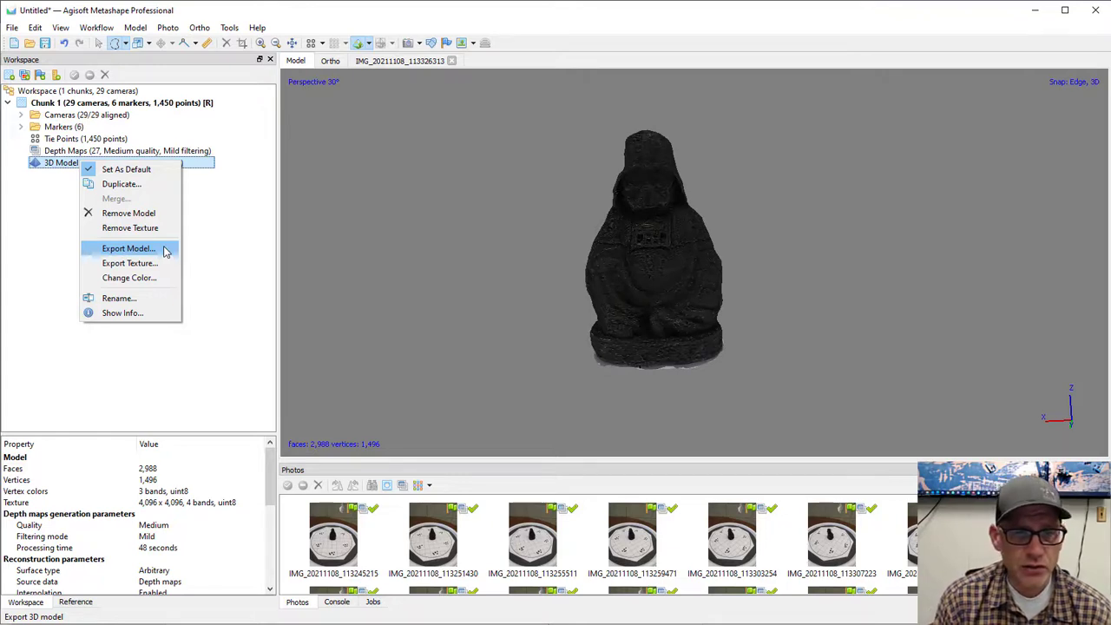
pyautogui.click(430, 275)
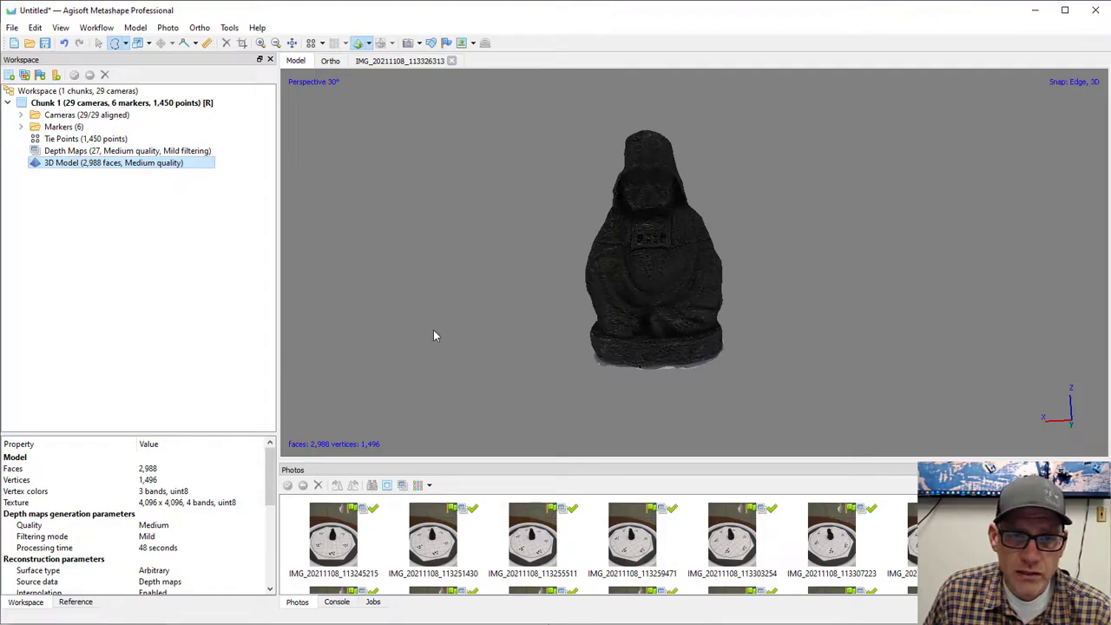